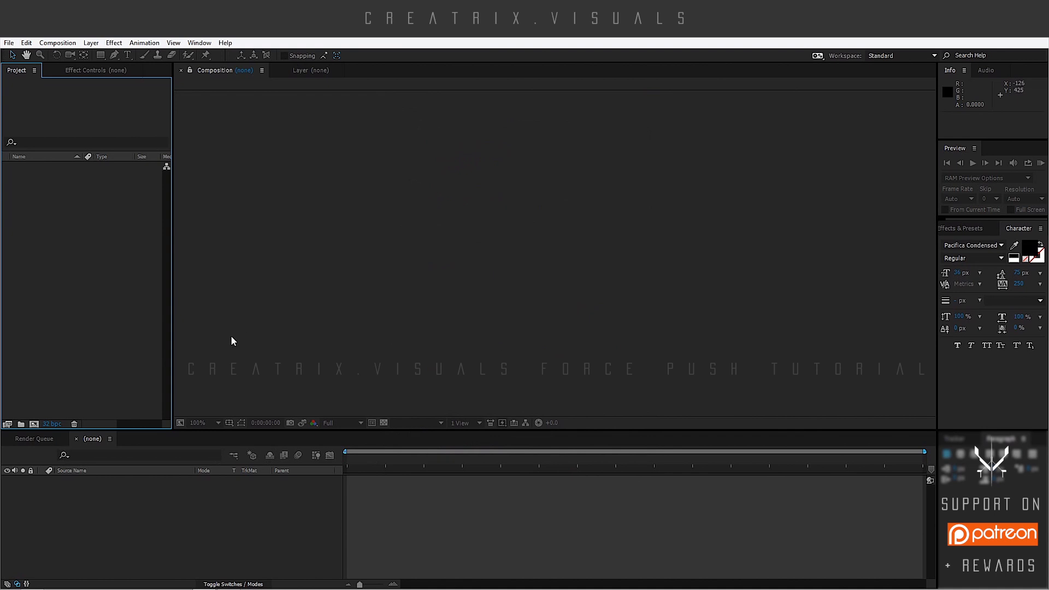
Import Footage.mov into the project from the F folder inside the (Footage) folder
left_click(31, 581)
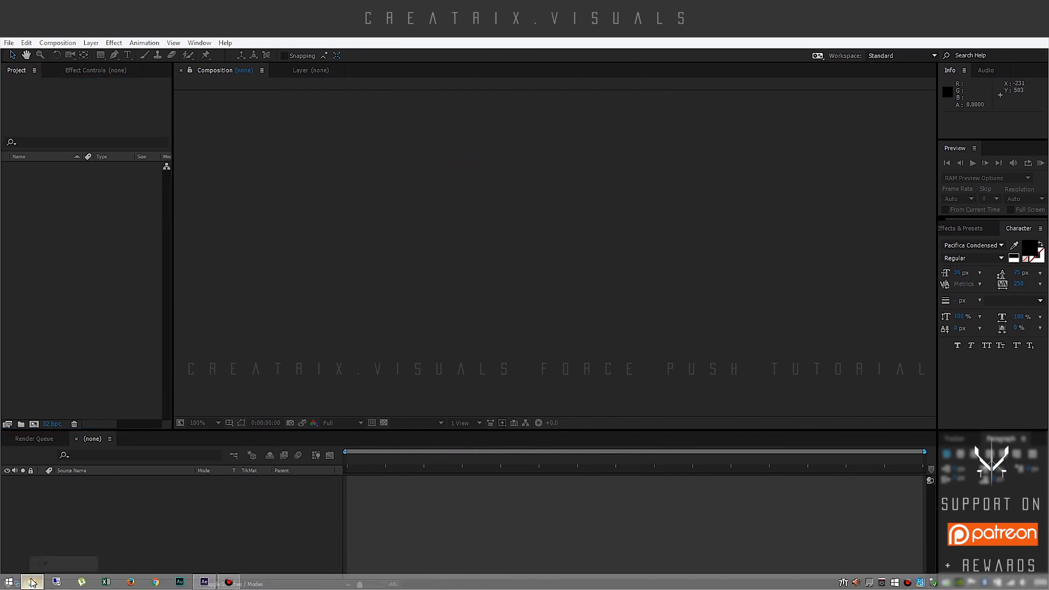
left_click(226, 470)
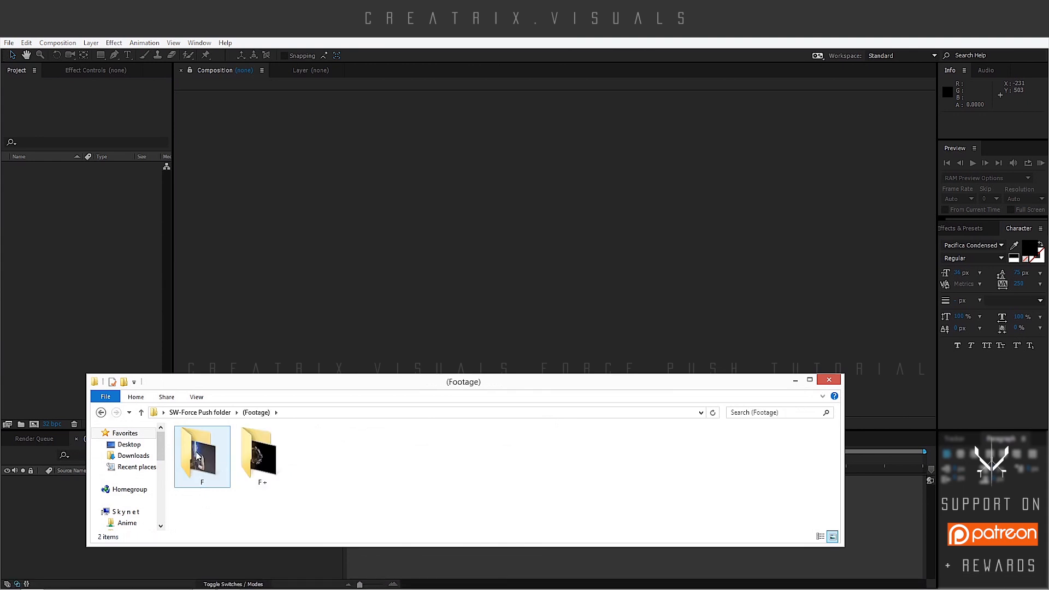
double_click(199, 459)
left_click_drag(210, 446, 99, 283)
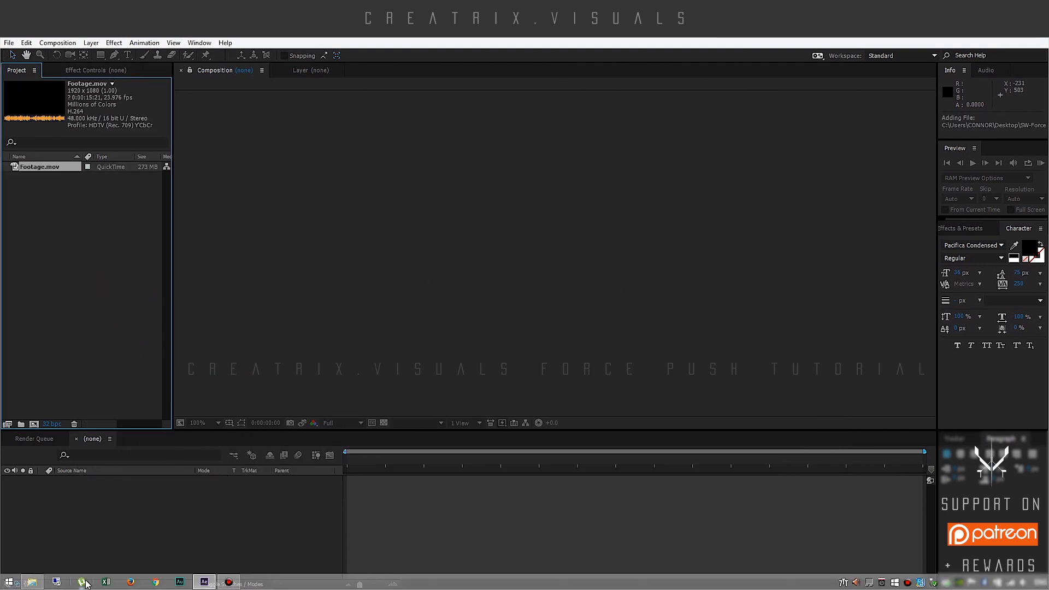
left_click(32, 581)
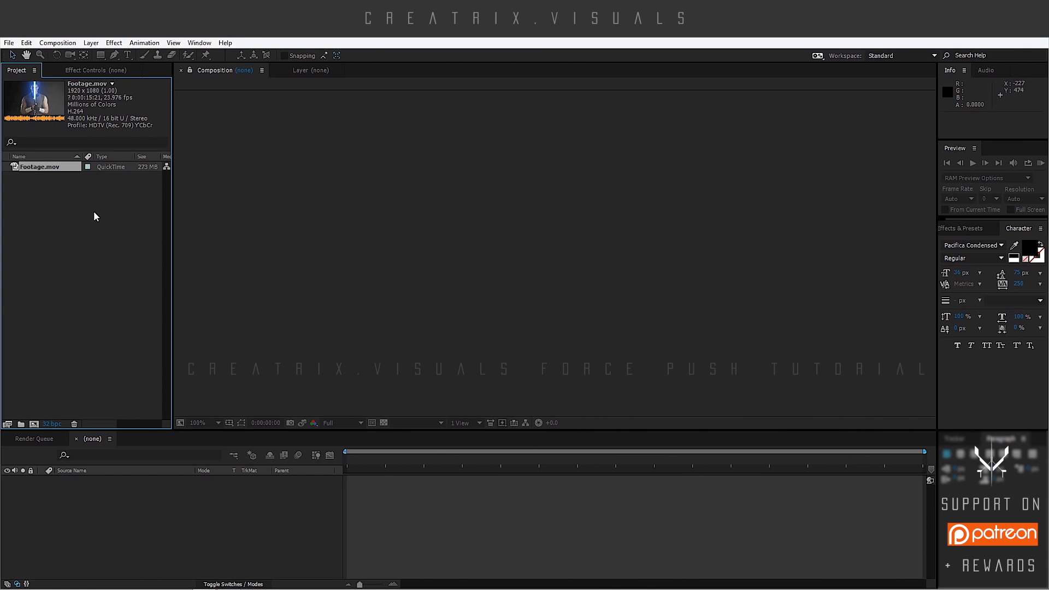
Create a composition from Footage.mov and set its preview resolution to Half
left_click_drag(34, 166, 36, 425)
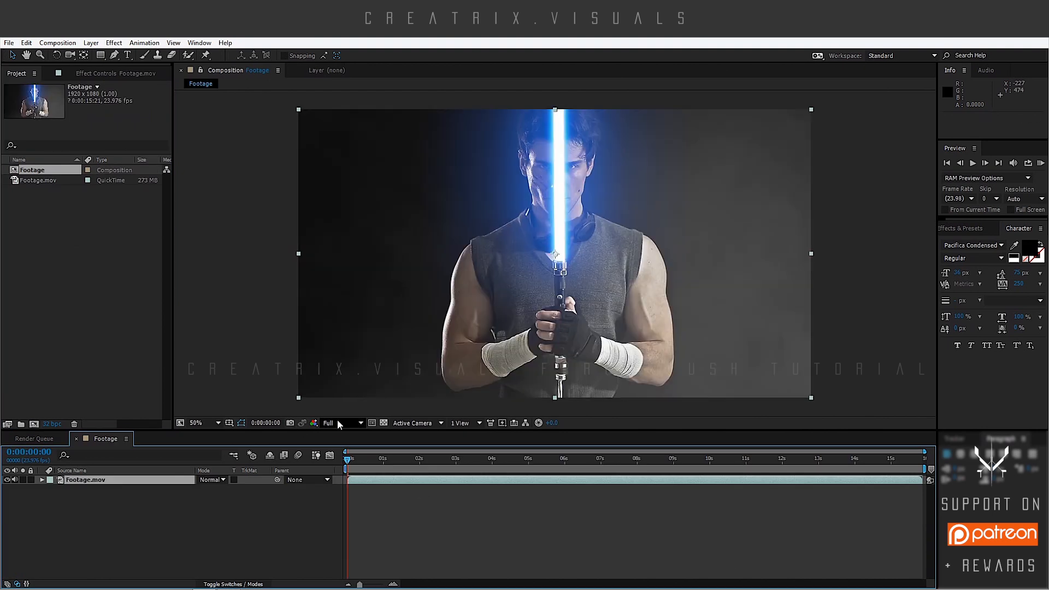
left_click(341, 423)
left_click(357, 464)
Preview the clip up to the lightsaber swing and set the work area start at 0:00:07:16
key("space")
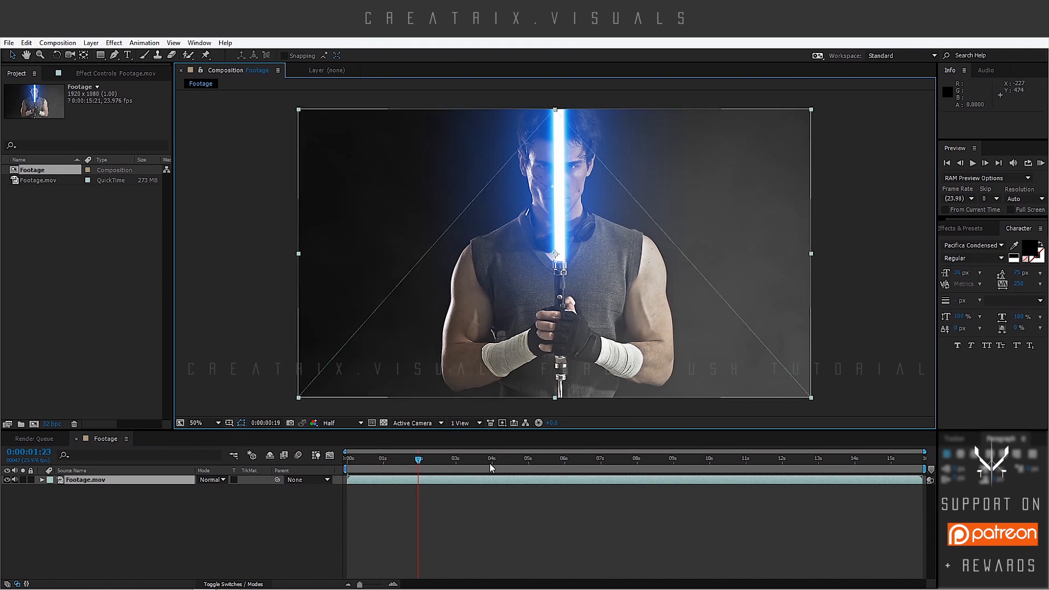
left_click(512, 464)
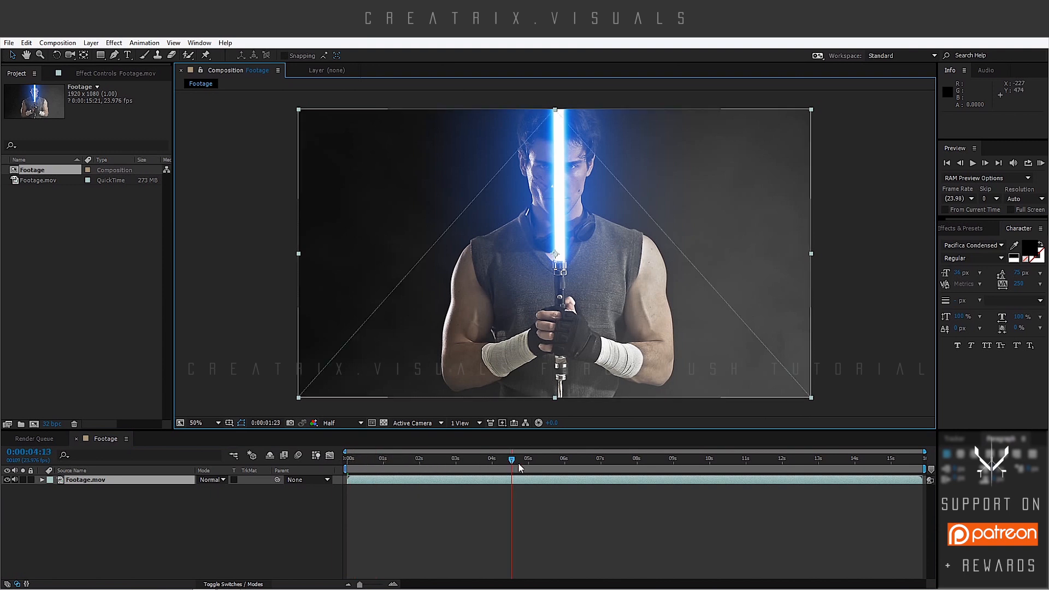
left_click(549, 461)
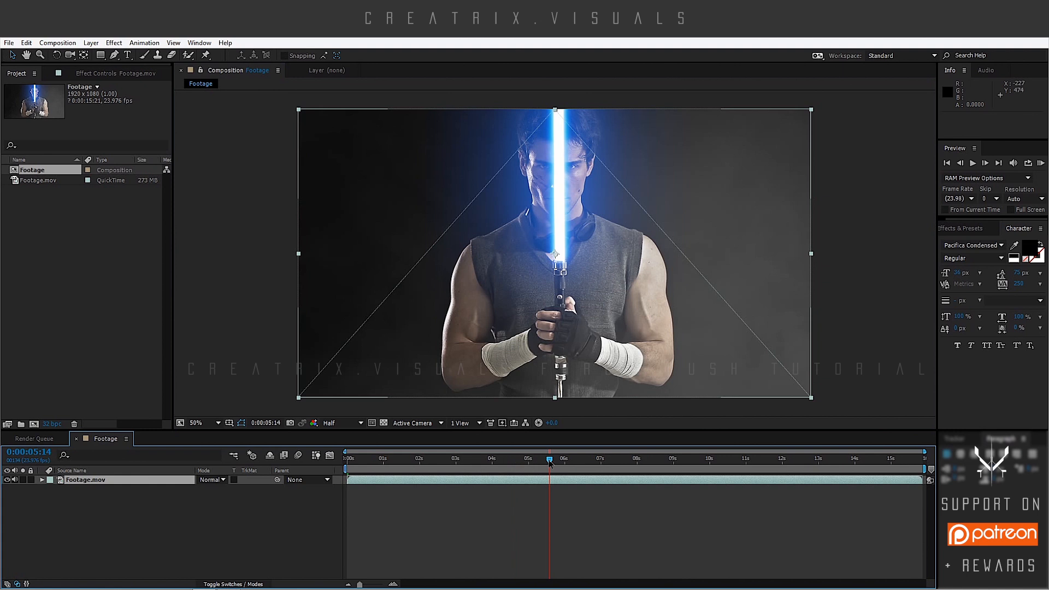
left_click(578, 462)
left_click_drag(579, 463, 625, 461)
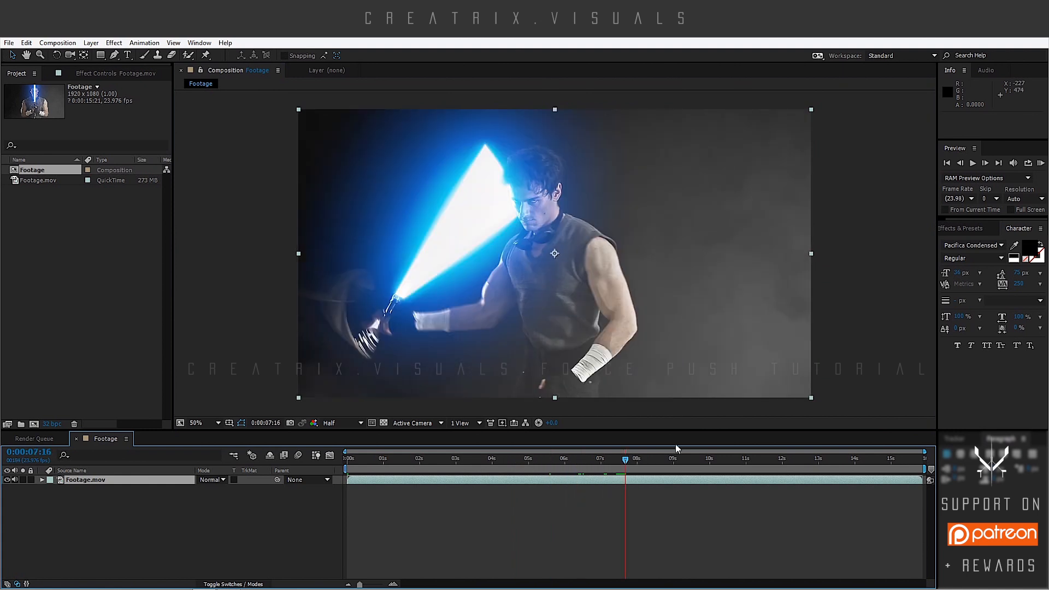
key("b")
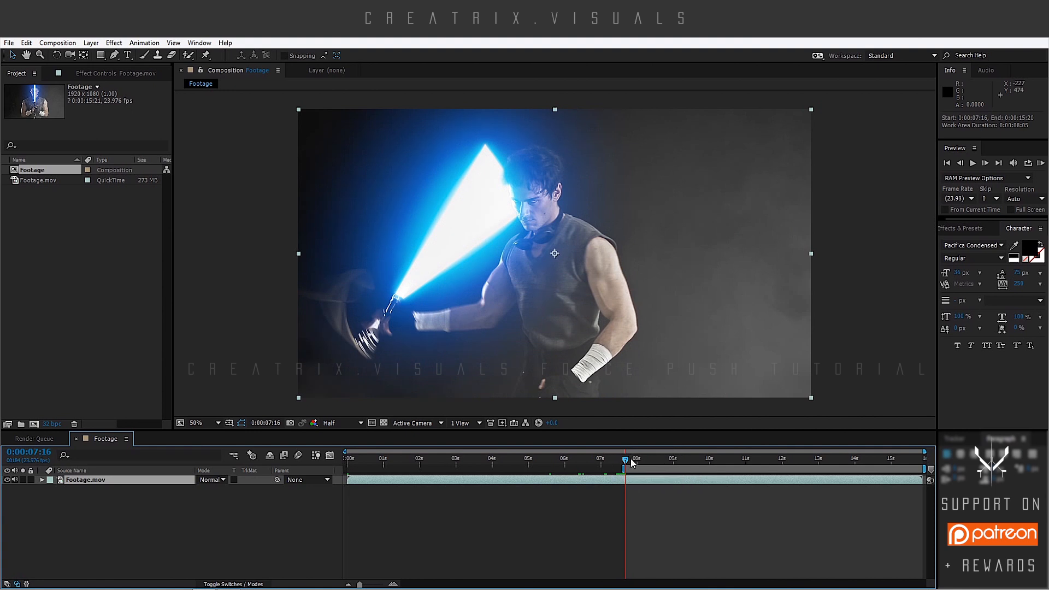
Set the work area end at 0:00:08:22, the last frame before the cut to the close-up
left_click_drag(632, 463, 679, 464)
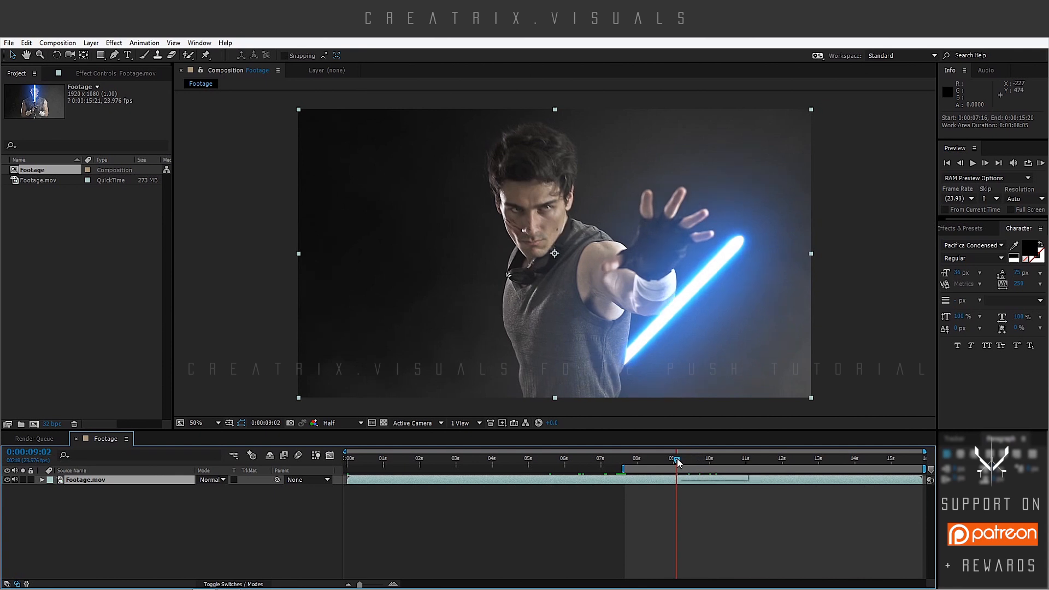
left_click(670, 462)
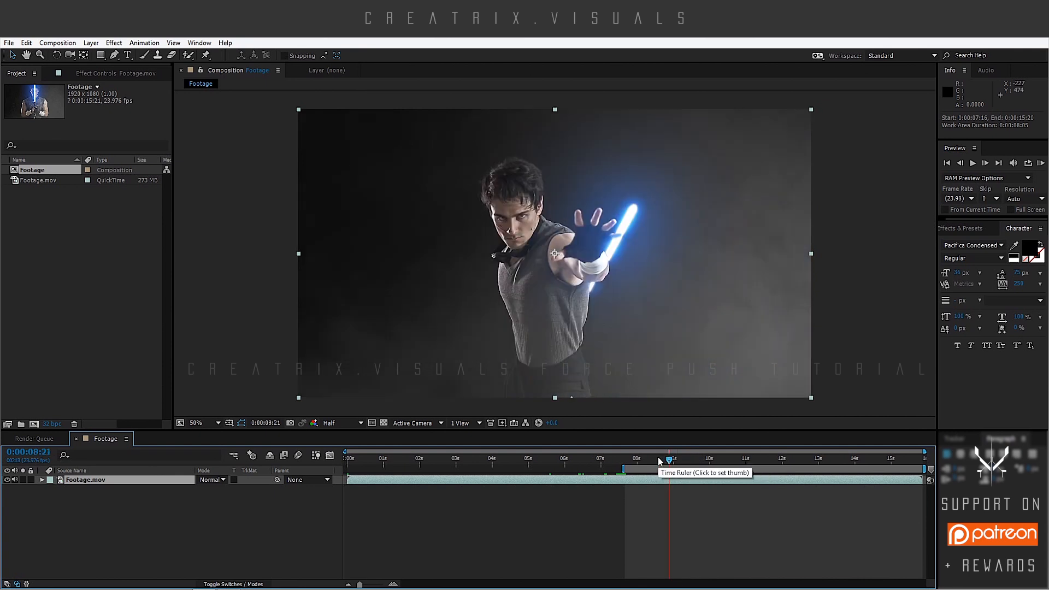
key("Page_Down")
key("Page_Down")
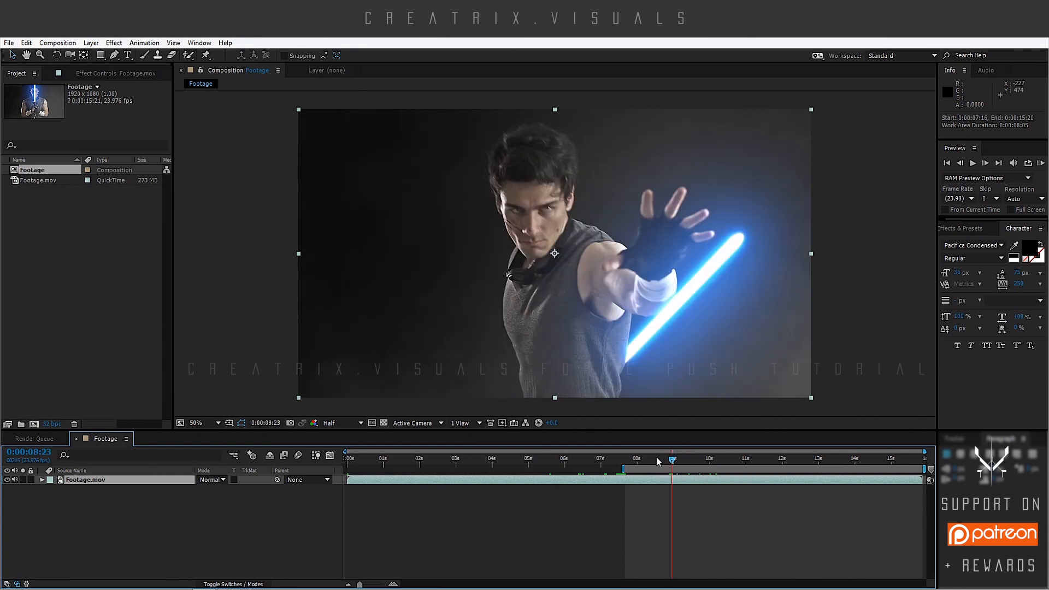
key("Page_Up")
key("n")
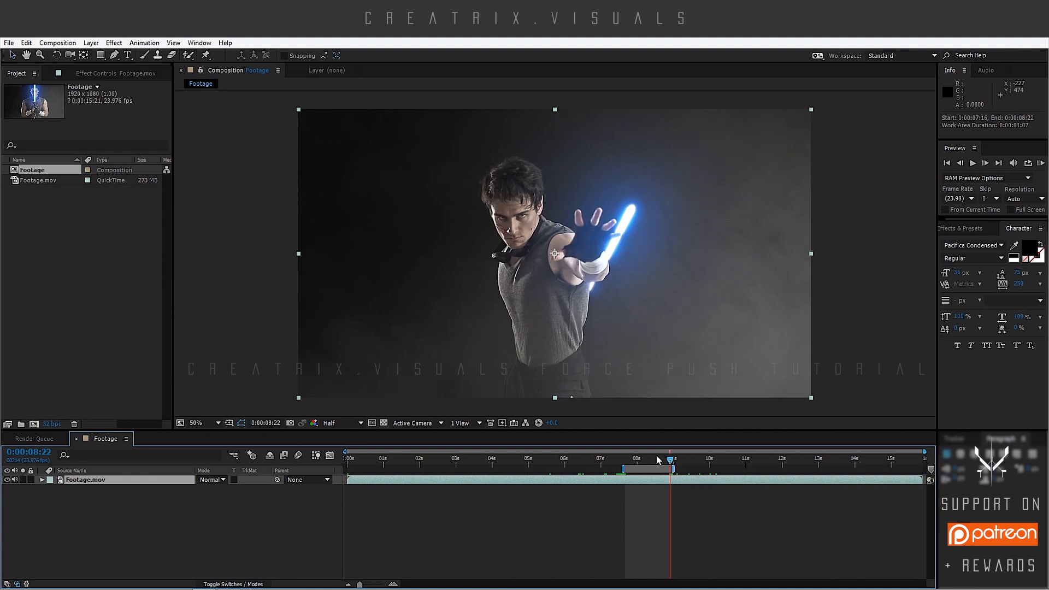
Check the push movement frame by frame and place the playhead at 0:00:08:01, where the hand thrusts forward
left_click(391, 584)
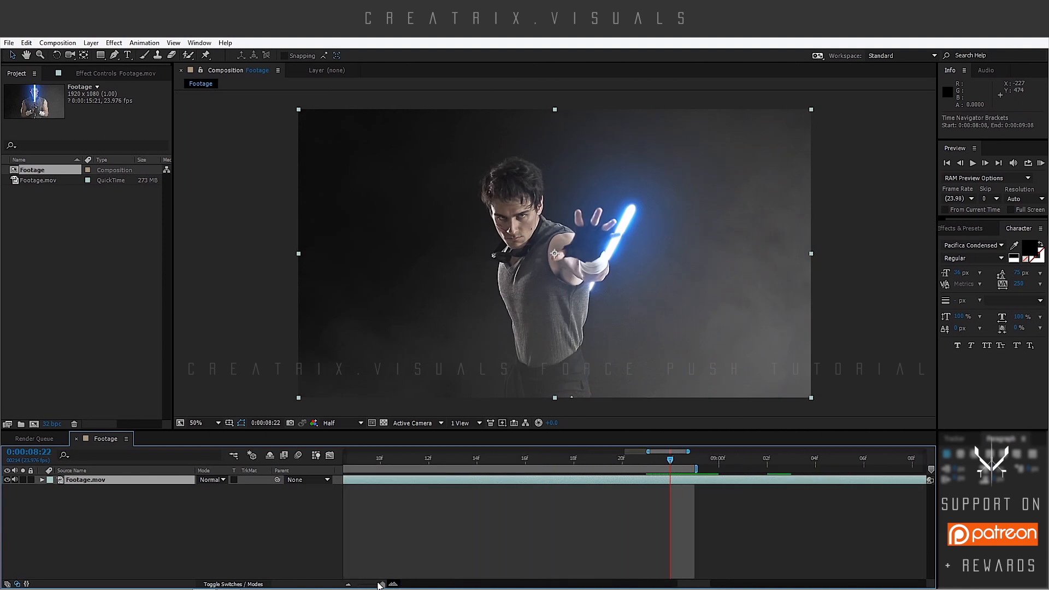
left_click(348, 585)
left_click(348, 584)
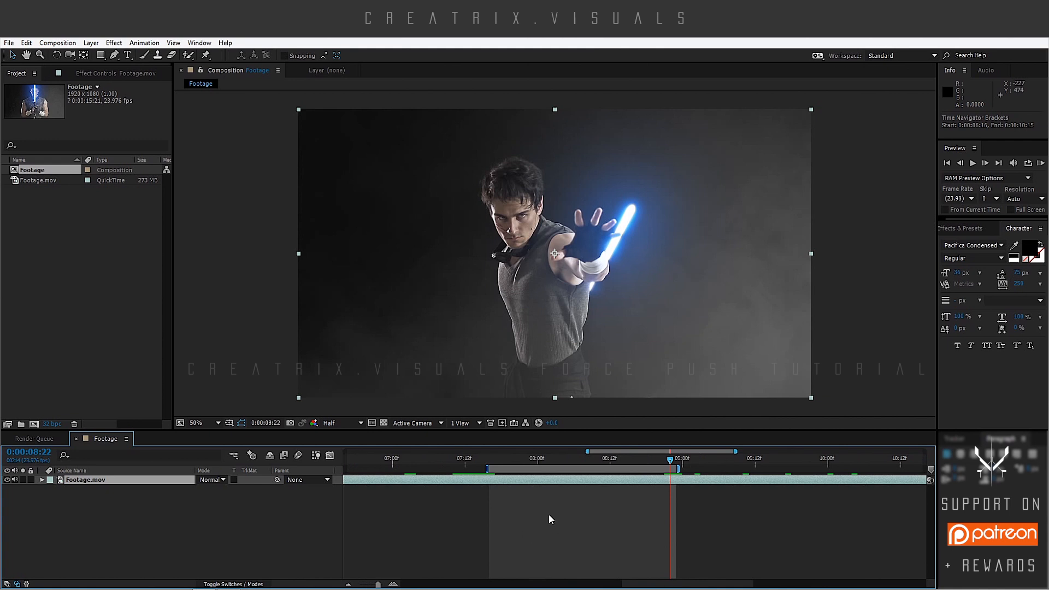
scroll(586, 217, "up", 1)
scroll(586, 217, "down", 1)
left_click(528, 457)
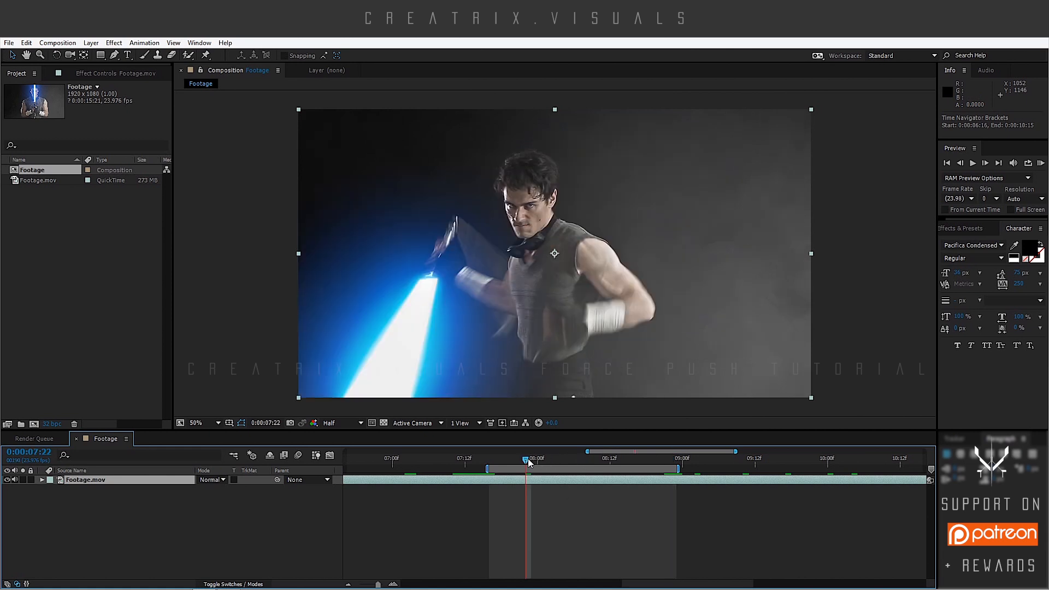
key("Page_Down")
key("Page_Down")
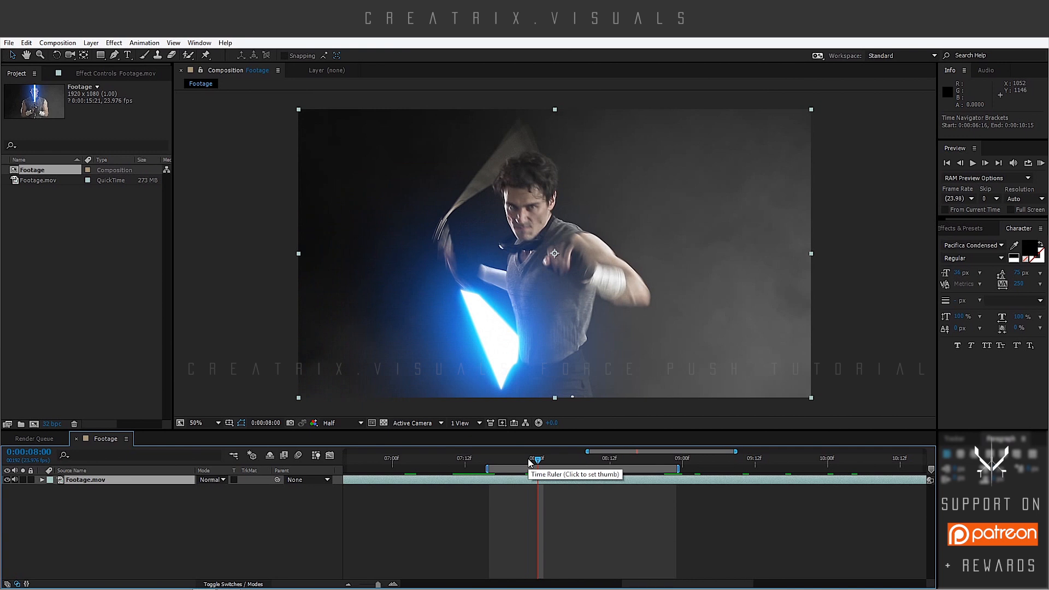
key("Page_Down")
key("Page_Down")
key("Page_Down")
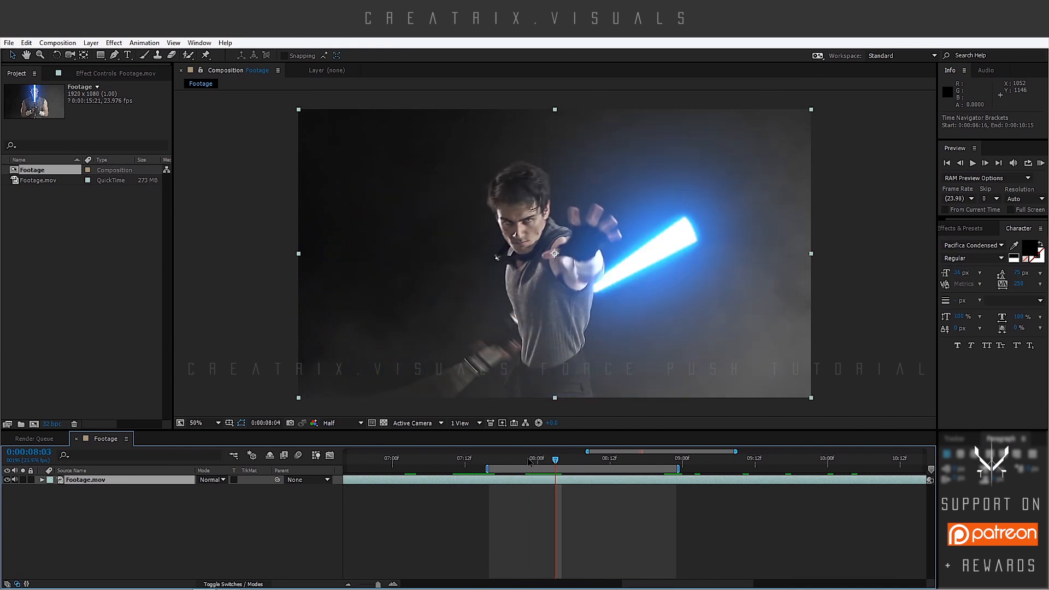
key("Page_Down")
key("Page_Up")
key("Page_Up")
key("Page_Up")
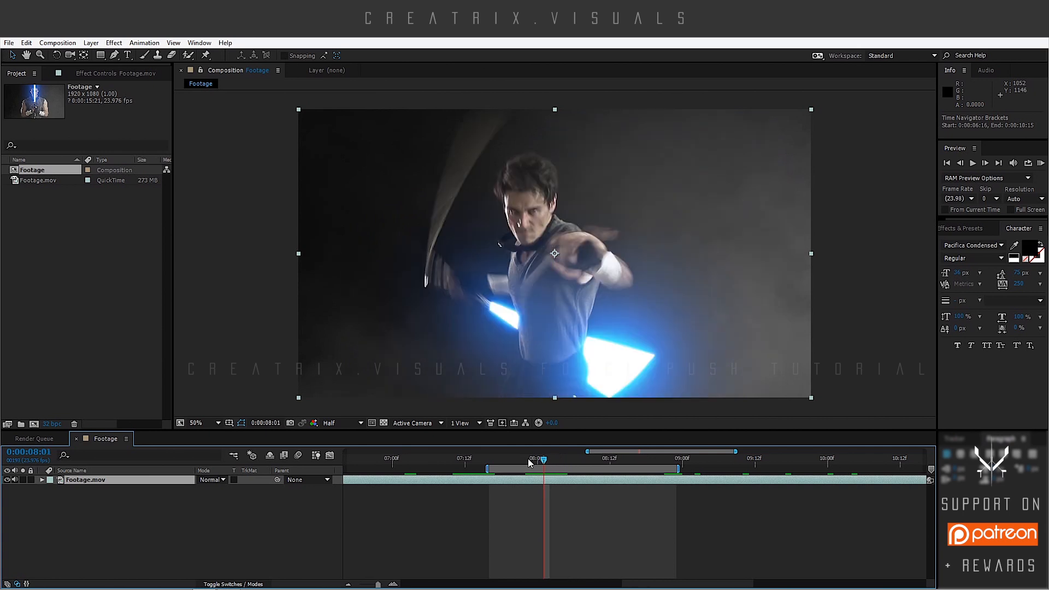
Create a 1920 x 1080 px solid layer in white (FFFFFF) above the footage
key("ctrl+y")
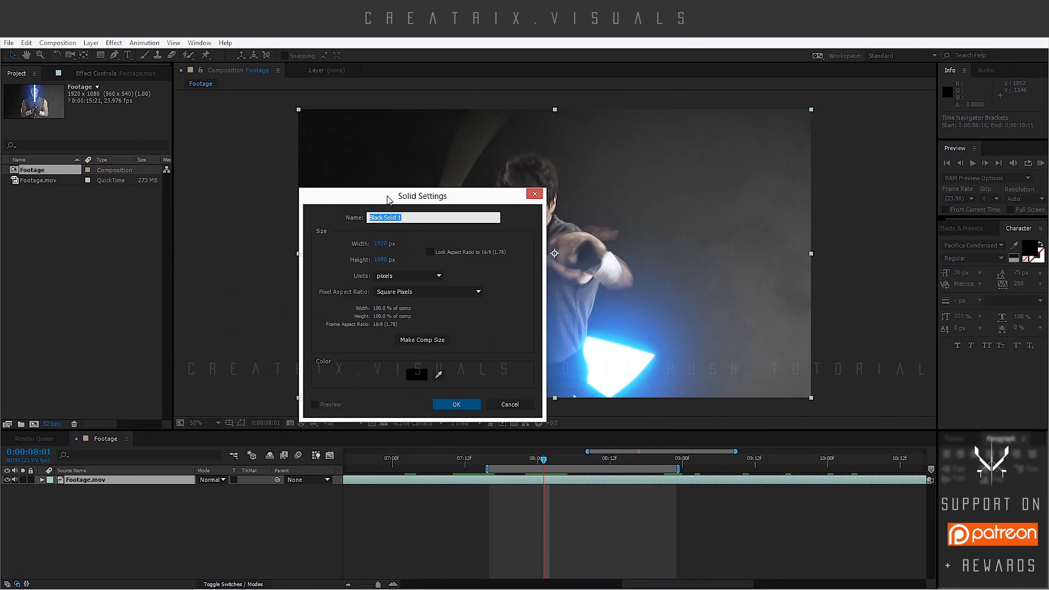
left_click(486, 371)
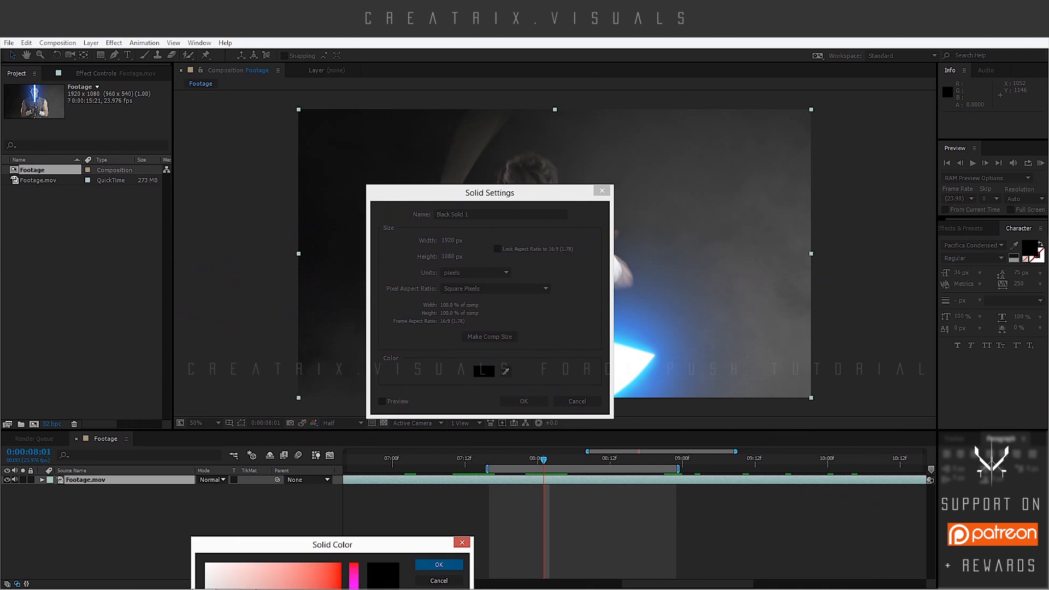
left_click_drag(295, 531, 537, 228)
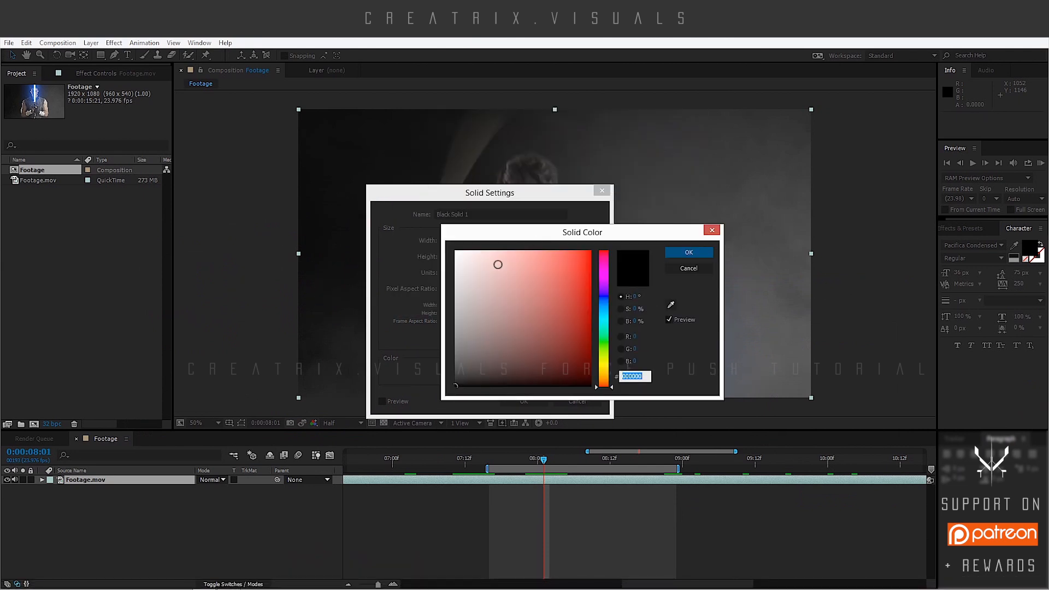
left_click(456, 252)
left_click(688, 252)
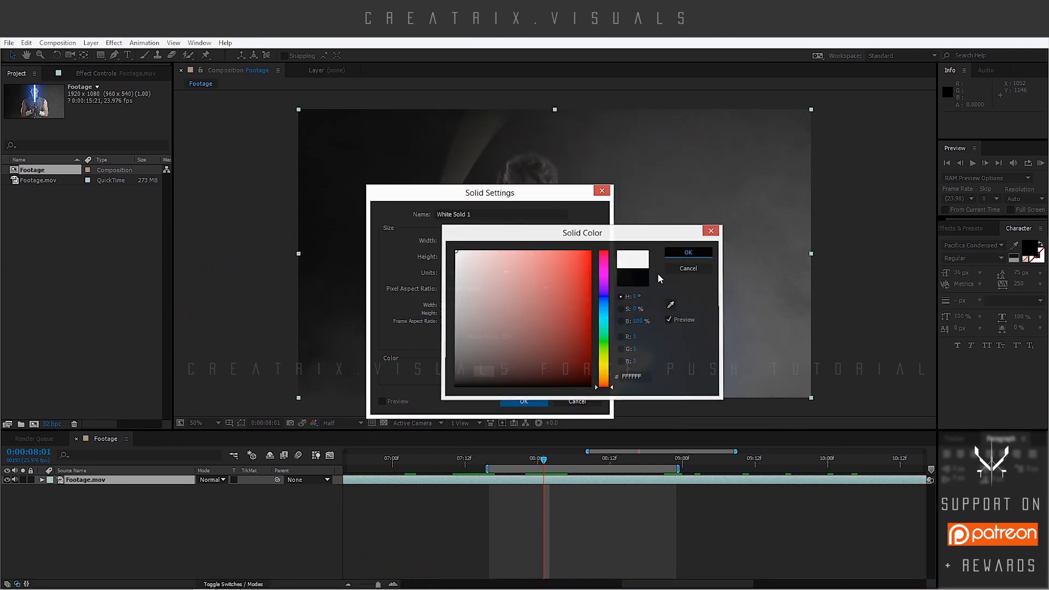
left_click(533, 401)
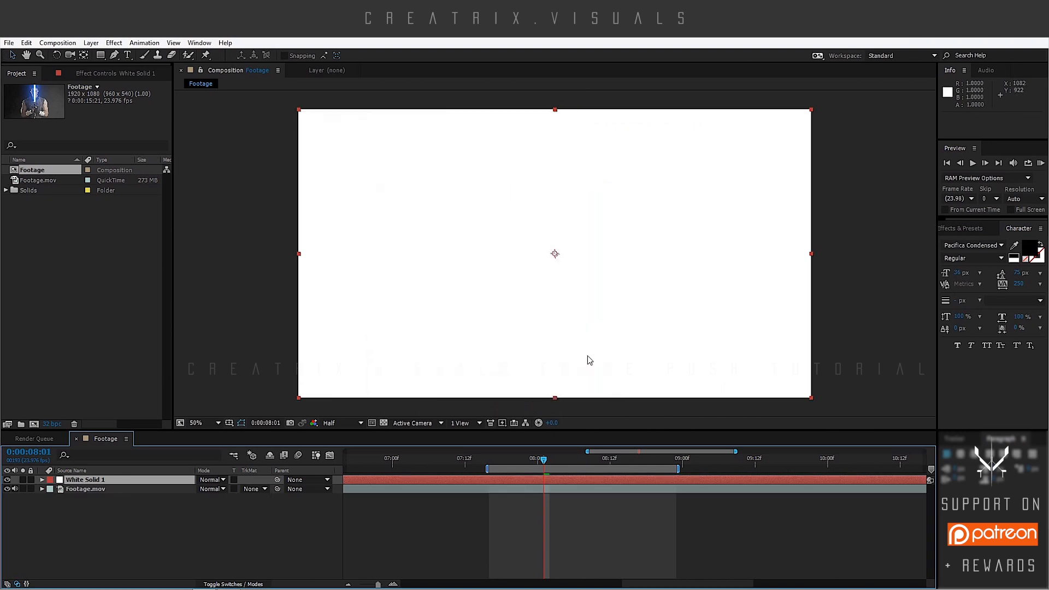
Split the white solid at 0:00:08:01, delete the earlier part, and hide the remaining layer
key("ctrl+shift+d")
left_click(526, 490)
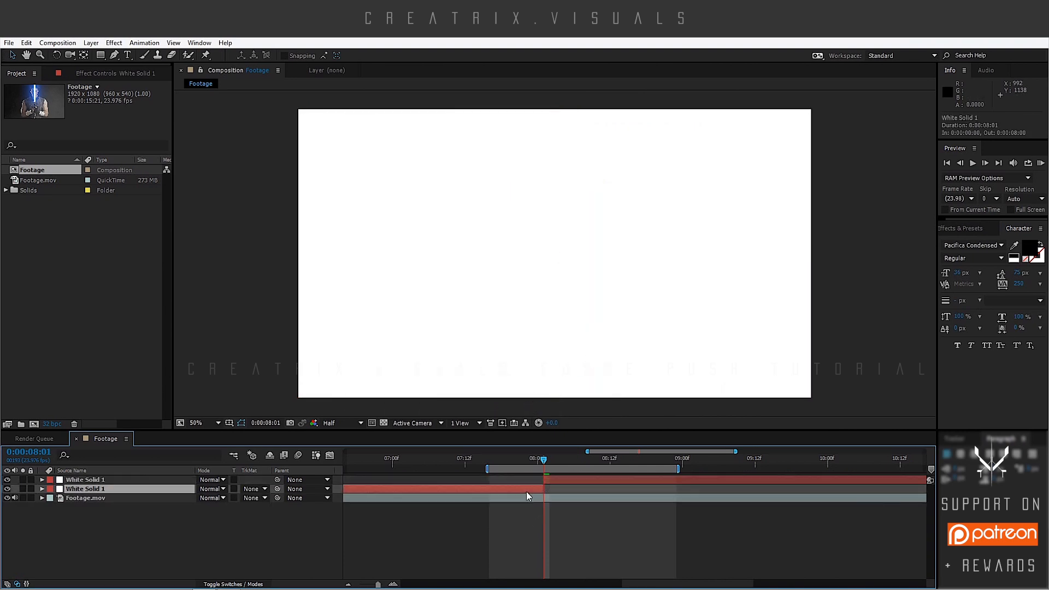
key("Delete")
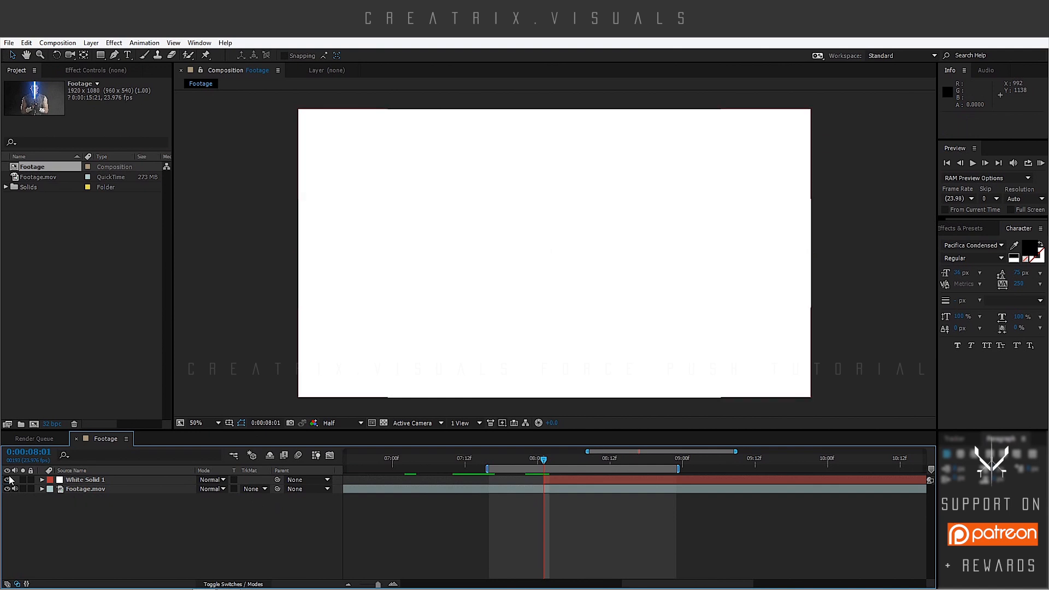
left_click(8, 479)
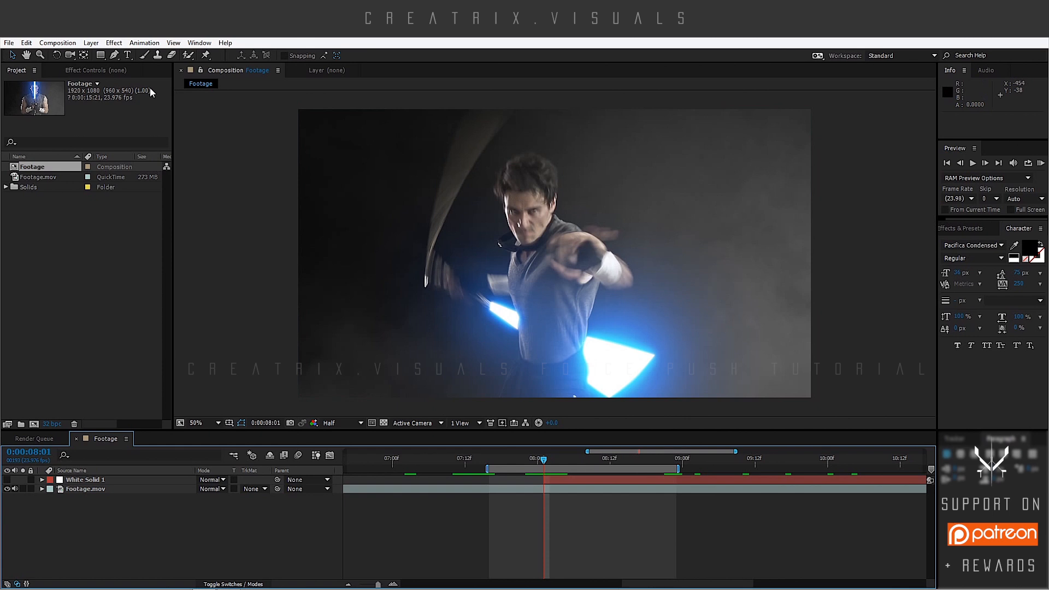
Draw a circular ellipse mask about 153 px wide on the white solid and center it over the outstretched palm
left_click(101, 56)
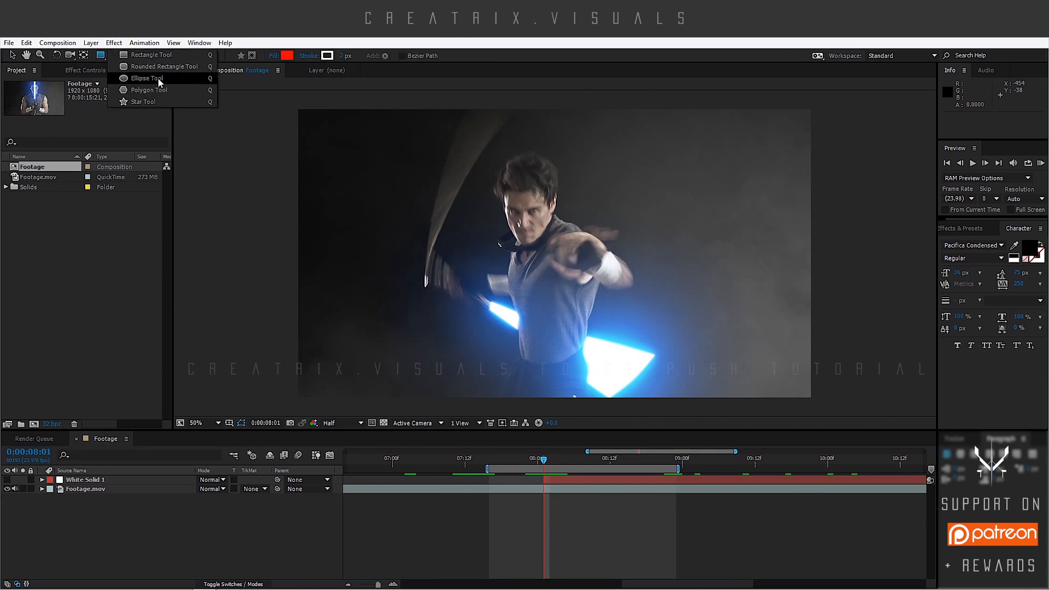
left_click(158, 78)
key("period")
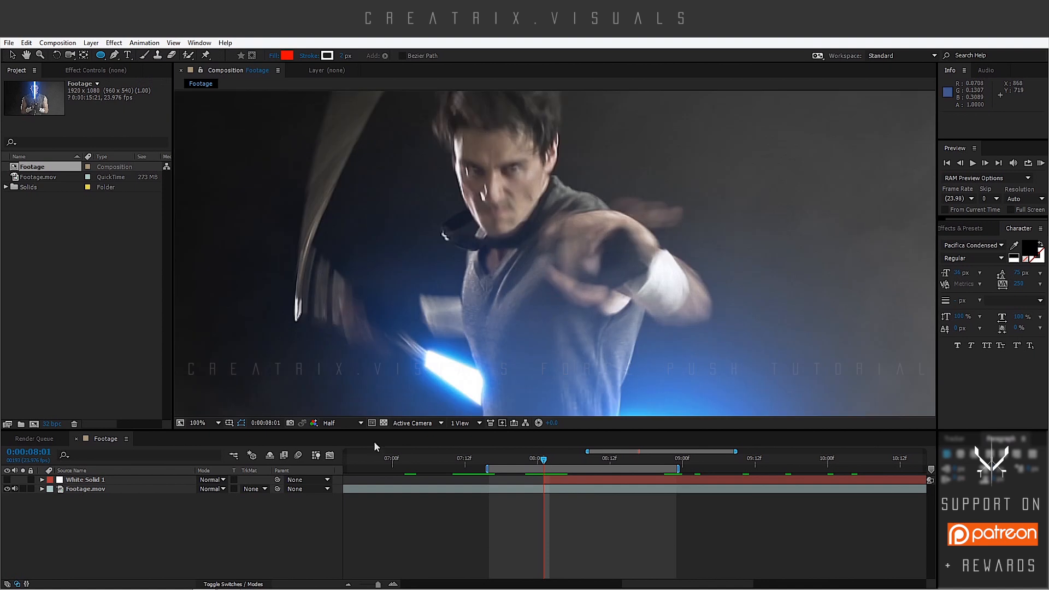
left_click(101, 480)
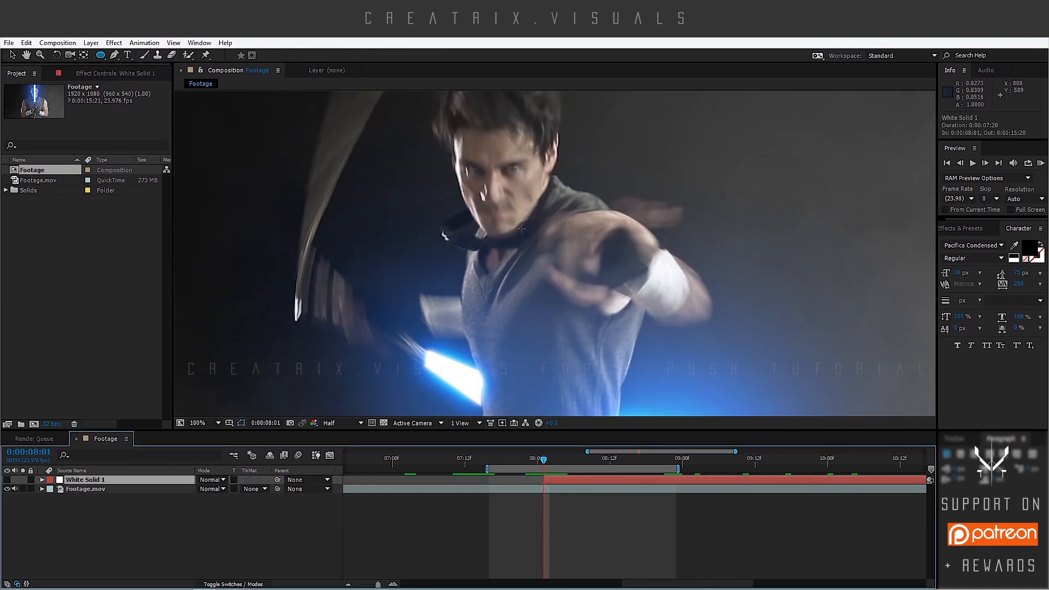
left_click_drag(571, 220, 656, 302)
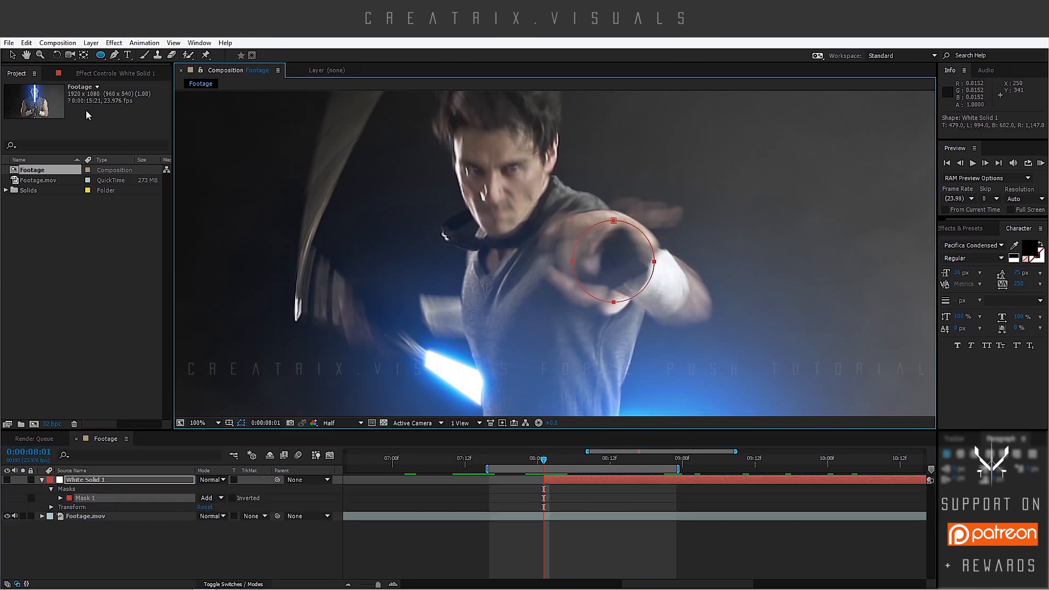
left_click(12, 54)
left_click_drag(613, 222, 597, 218)
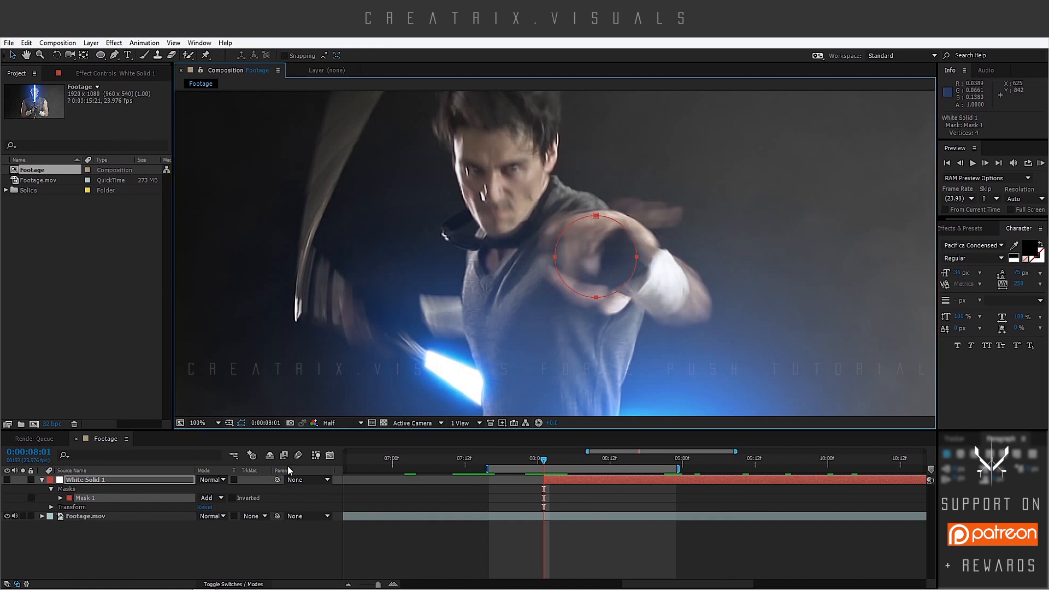
Enable keyframing for the white solid's Mask Path, Mask Feather and Mask Expansion at 0:00:08:01
key("p")
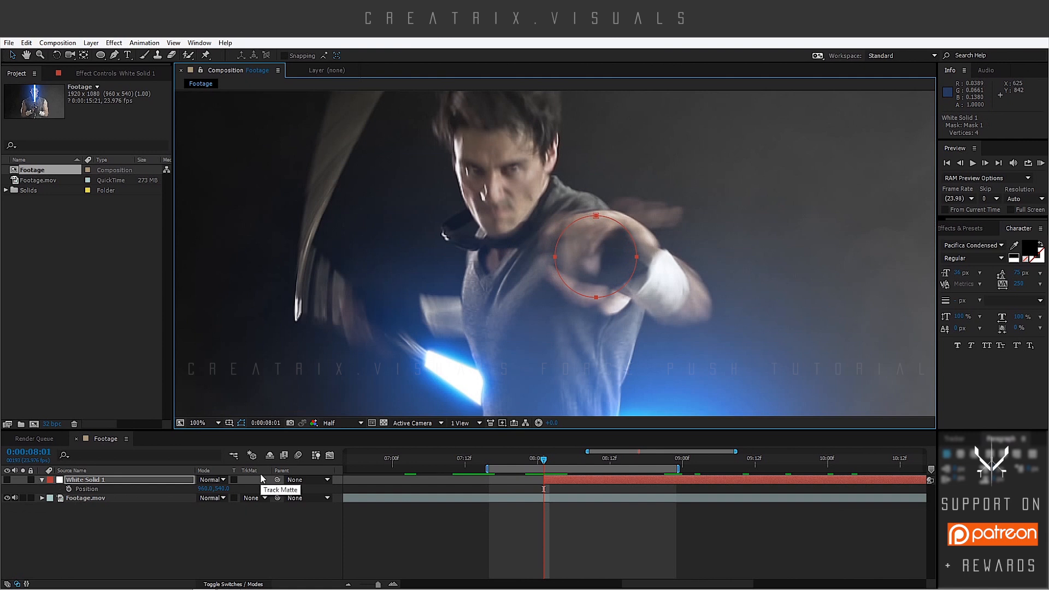
key("m")
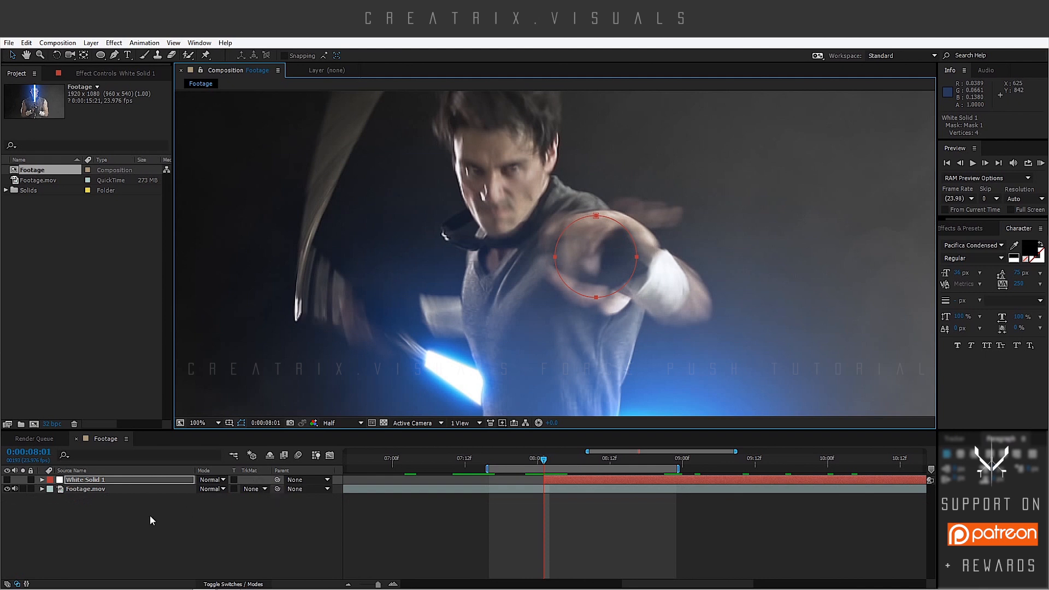
key("m")
key("m")
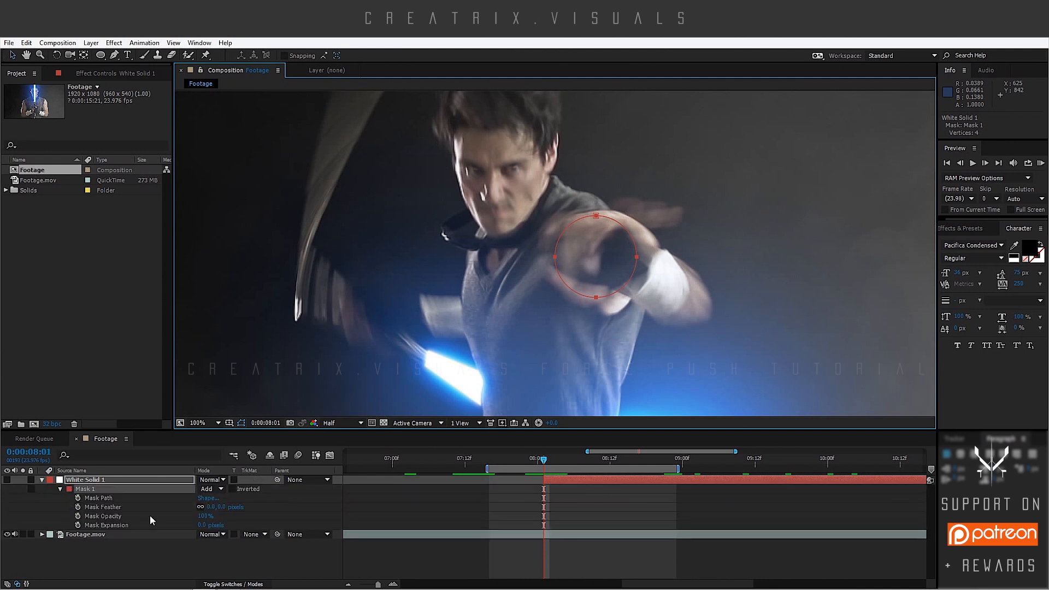
left_click(77, 497)
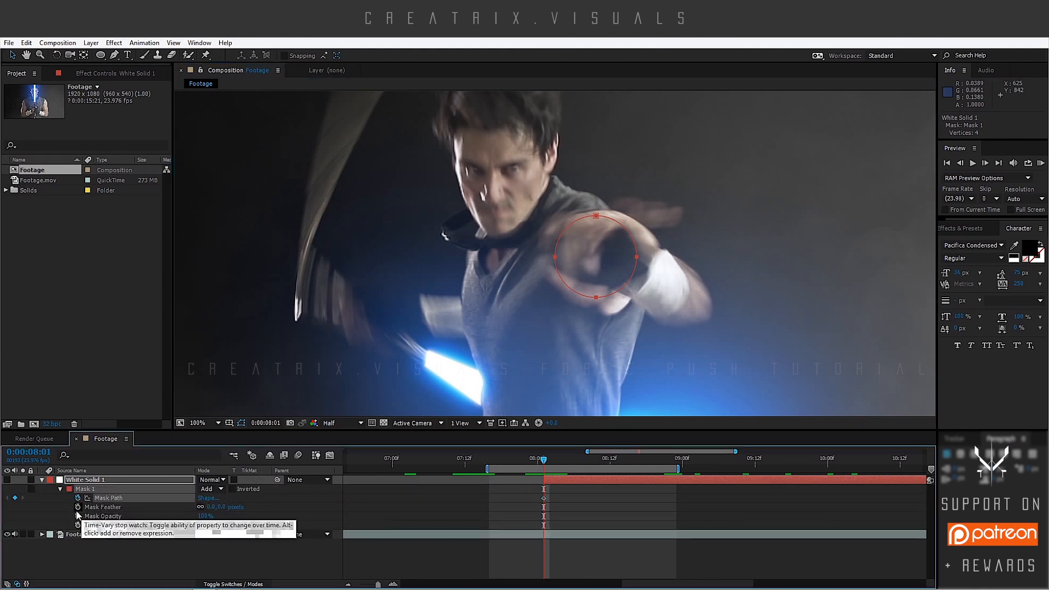
left_click(78, 507)
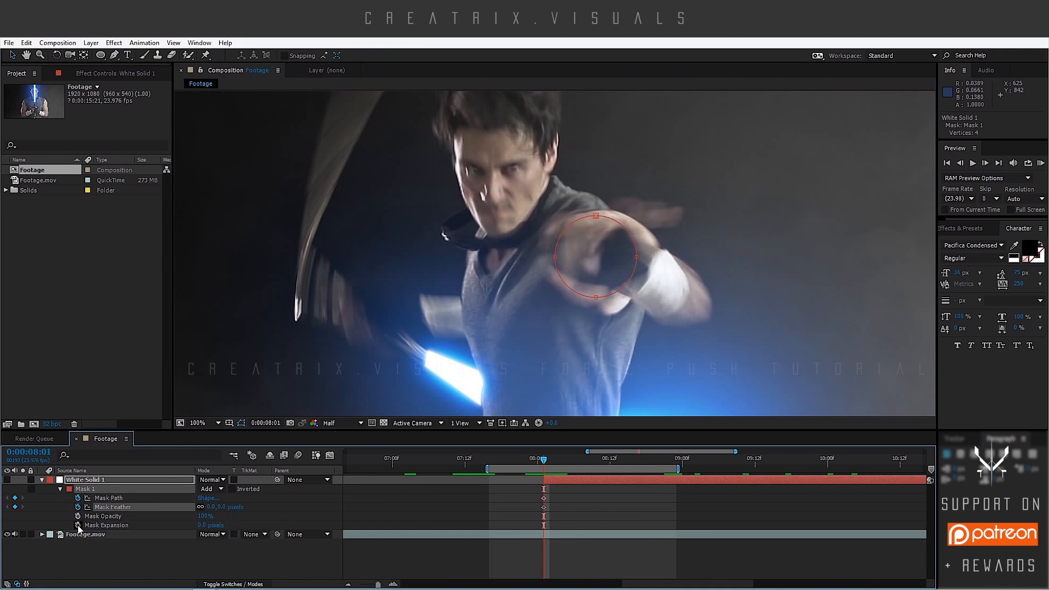
left_click(77, 525)
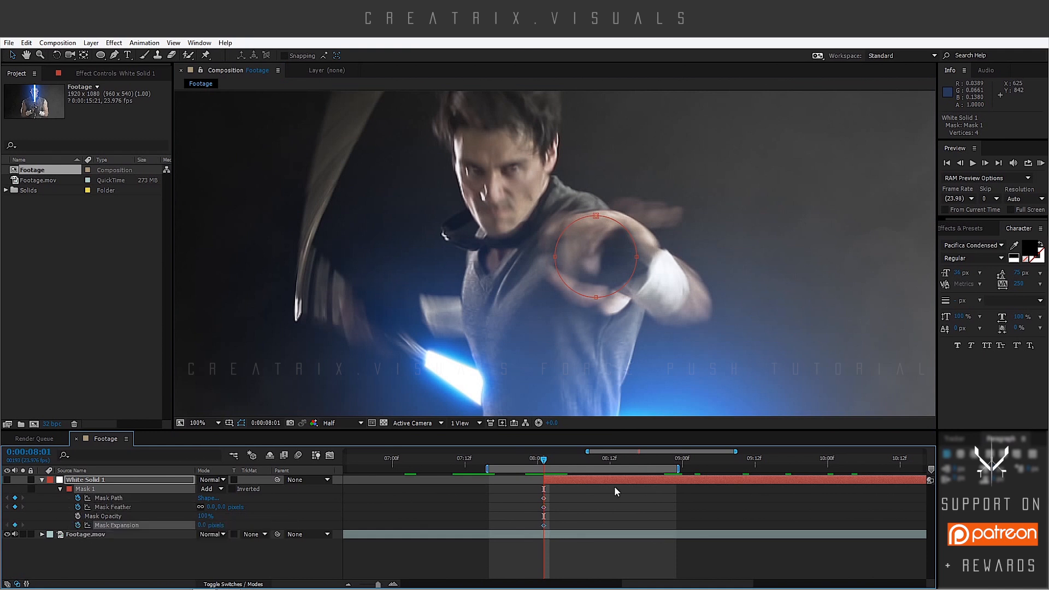
Keyframe the Mask Path frame by frame from 0:00:08:02 to 0:00:08:05 so the circle follows the actor's palm
key("Page_Down")
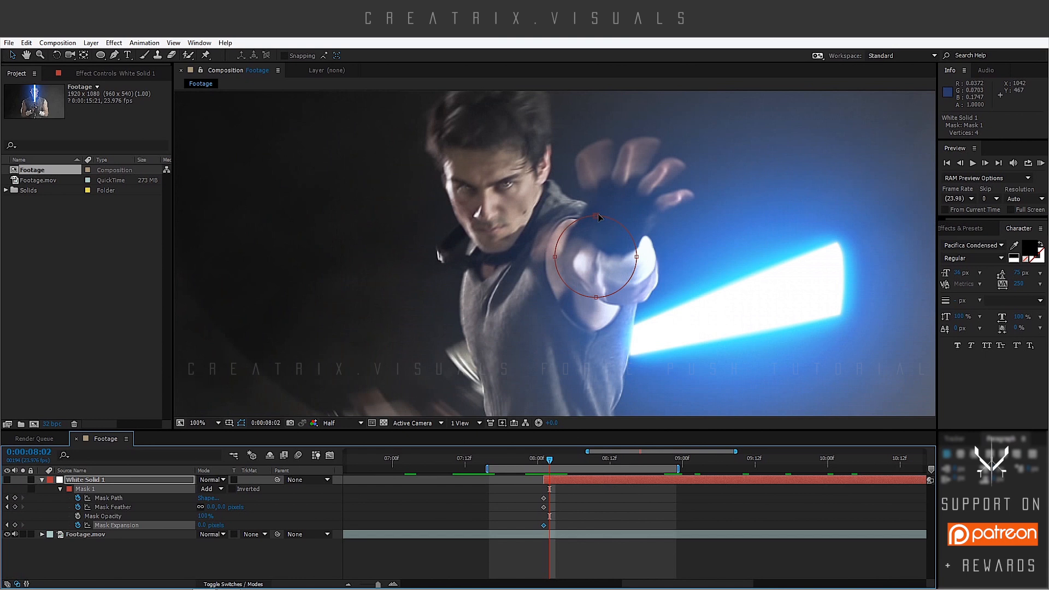
left_click_drag(532, 178, 686, 331)
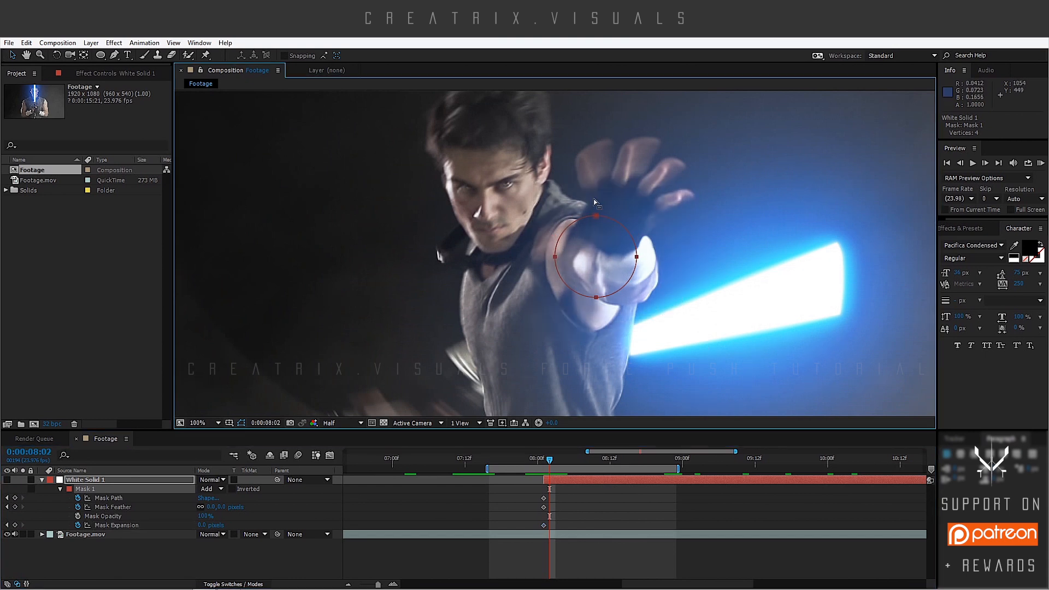
left_click_drag(599, 219, 617, 178)
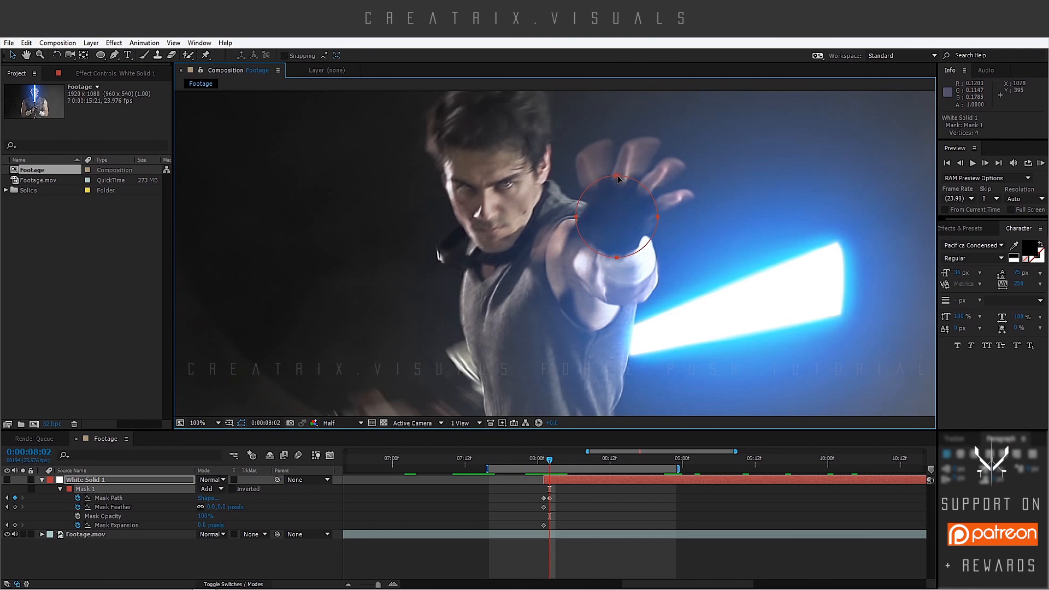
key("Page_Down")
left_click_drag(618, 189, 618, 205)
key("Page_Down")
key("Page_Down")
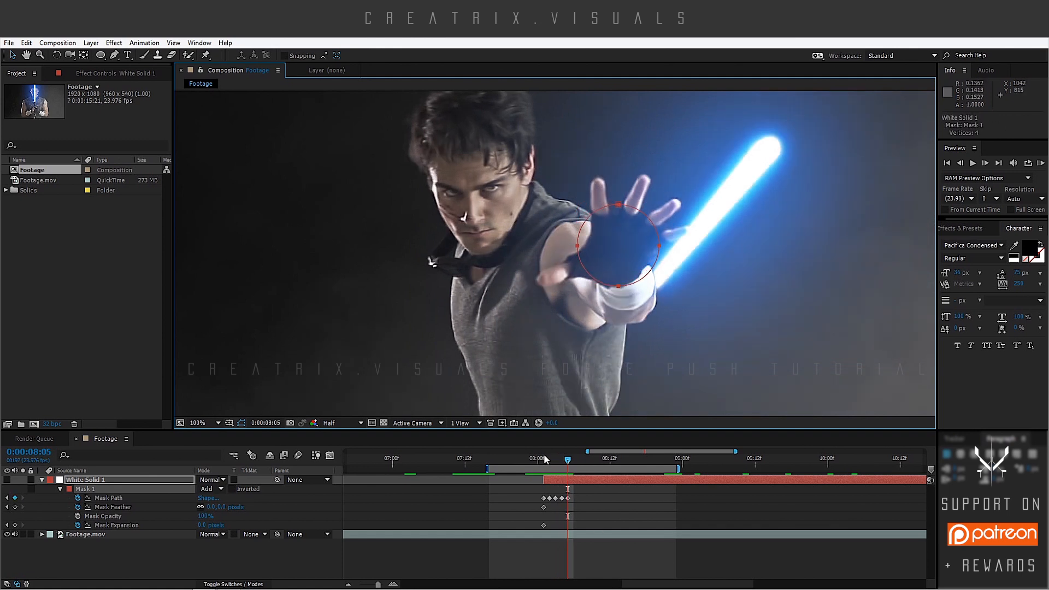
Go back to 0:00:08:01, make the white solid visible and set its blending mode to Add
left_click(543, 459)
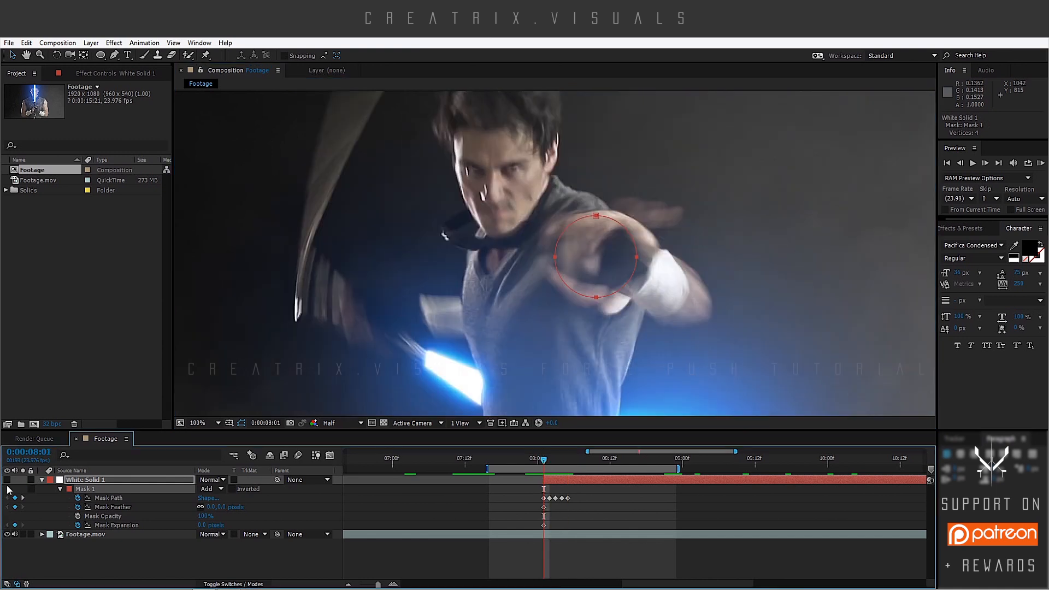
left_click(8, 480)
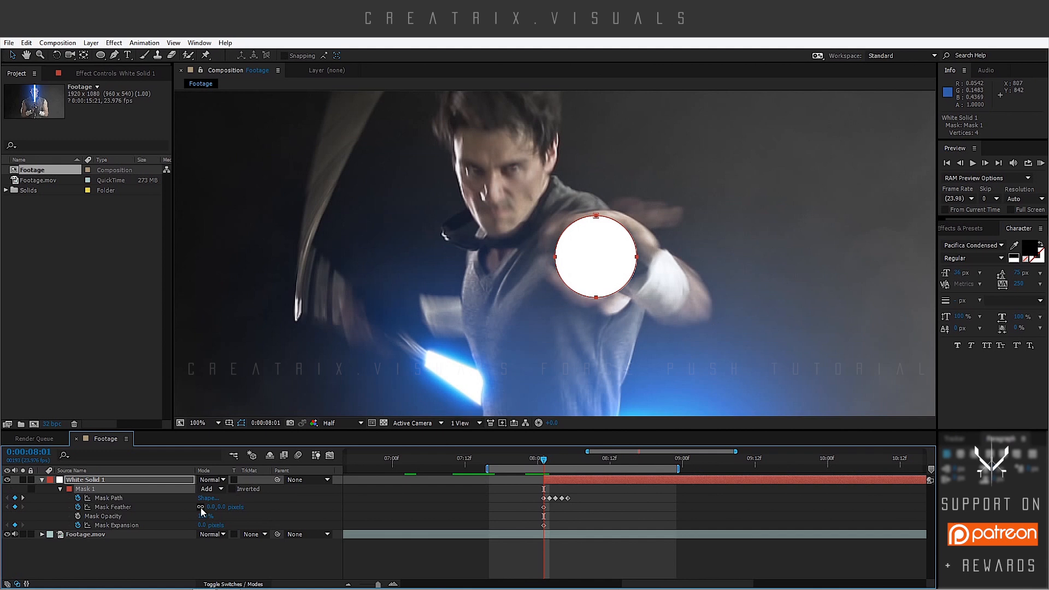
left_click(215, 481)
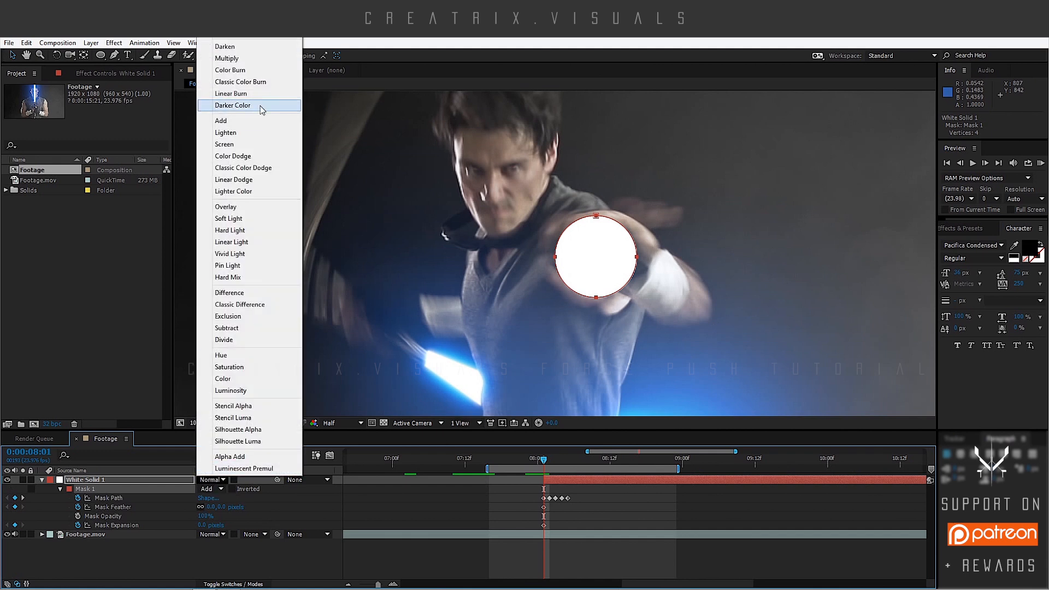
left_click(243, 124)
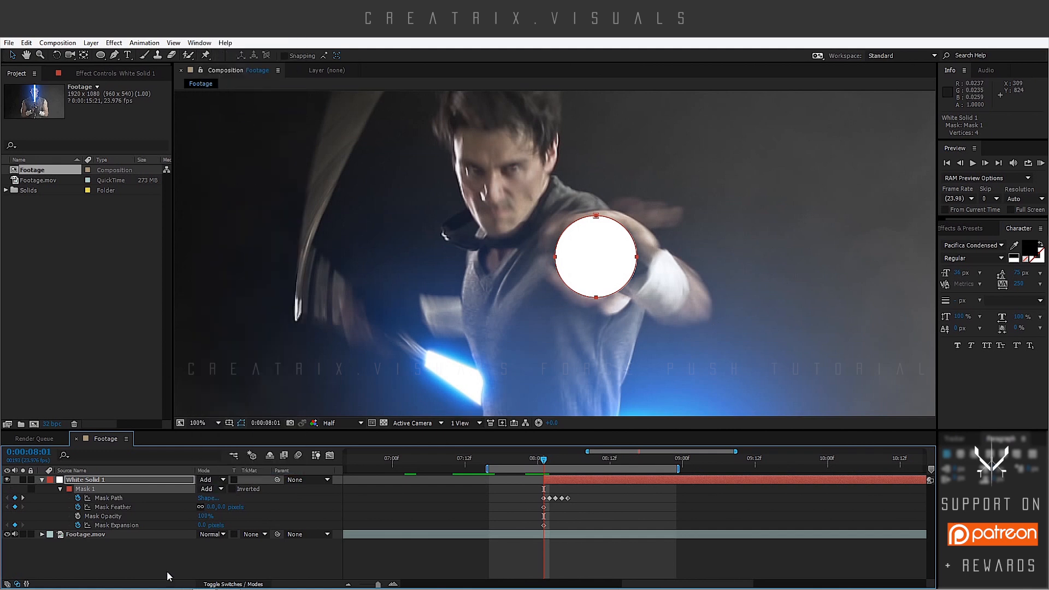
Try a 50-pixel Mask Feather at 0:00:08:01, then settle on 60 pixels
left_click(210, 507)
type("50")
key("Return")
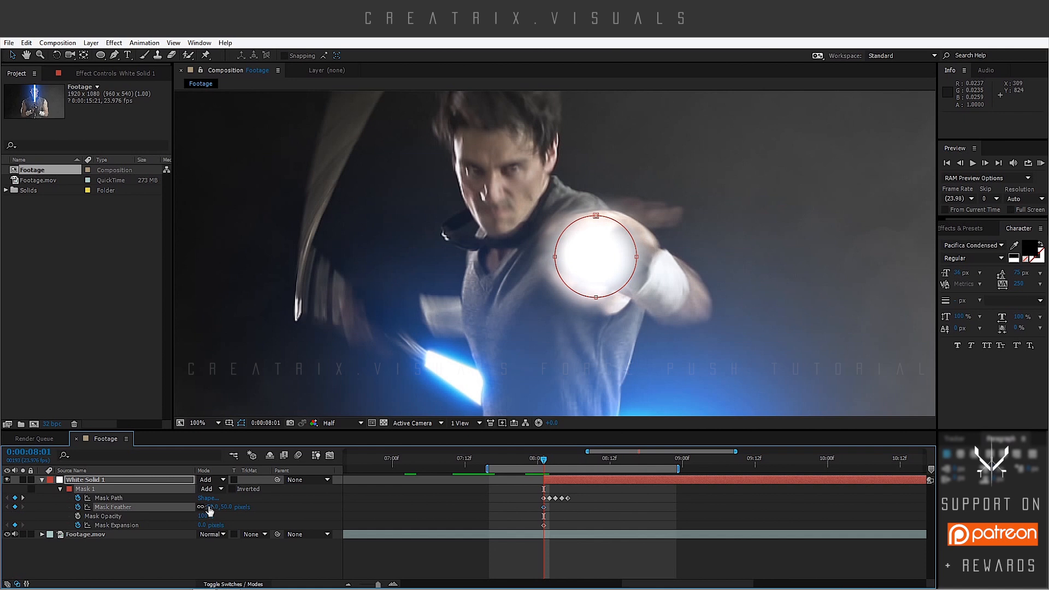
left_click(210, 508)
type("60")
key("Return")
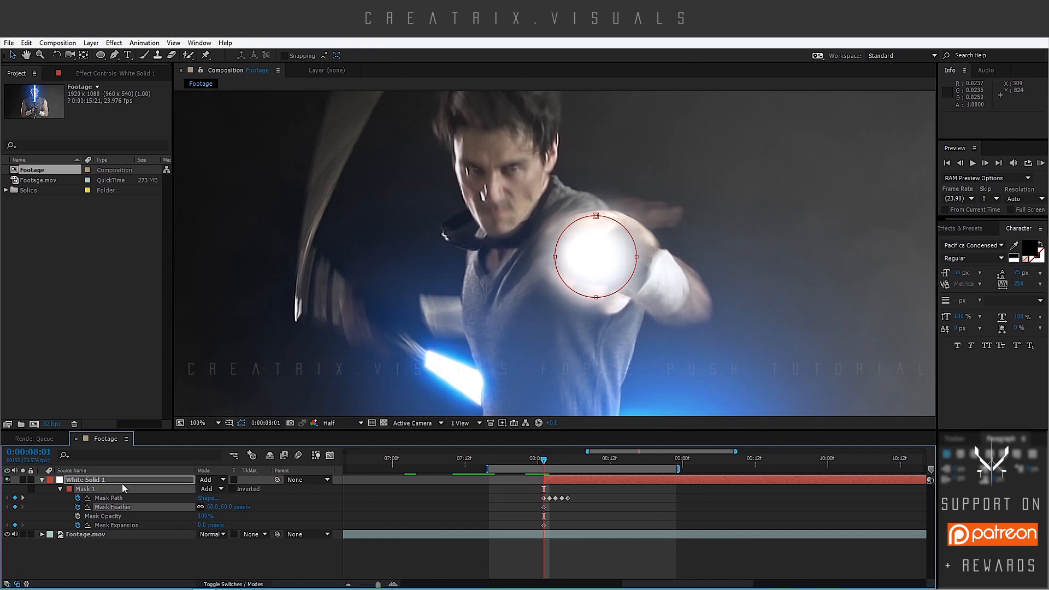
At 0:00:08:02, keyframe the Mask Feather to 100 pixels and the Mask Expansion to 50 pixels
key("Page_Down")
left_click(211, 507)
type("100")
key("Return")
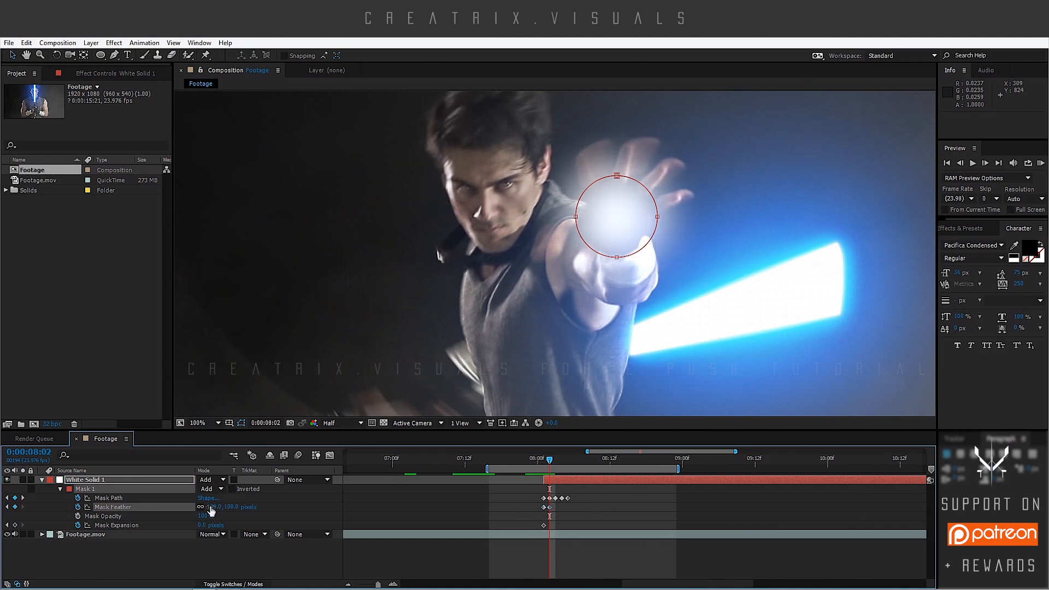
left_click(202, 525)
type("50")
key("Return")
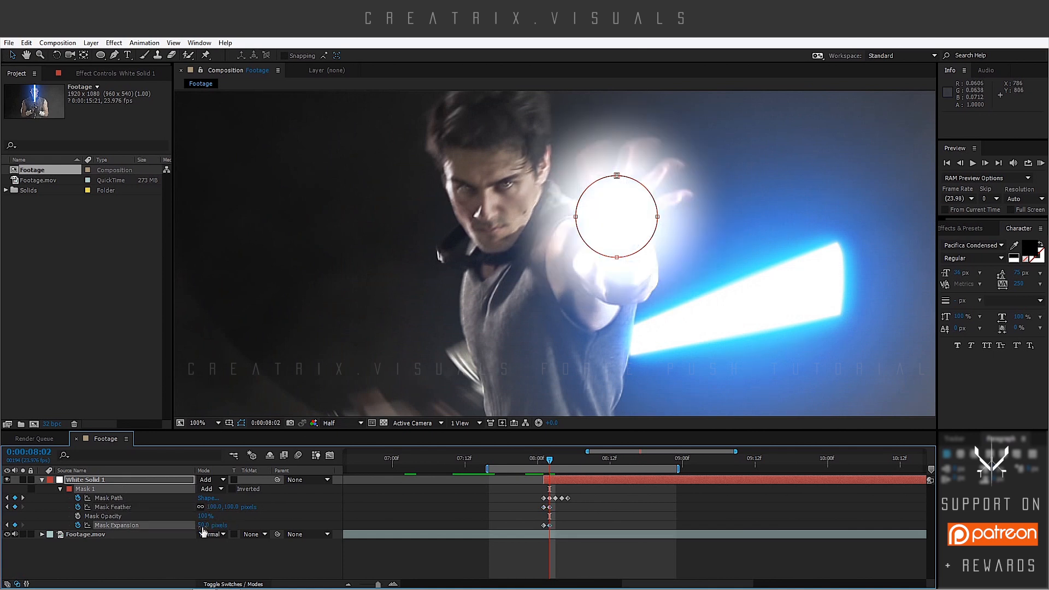
At 0:00:08:03, keyframe the Mask Expansion to 250 pixels and the Mask Feather to 1000 pixels
key("comma")
key("Page_Down")
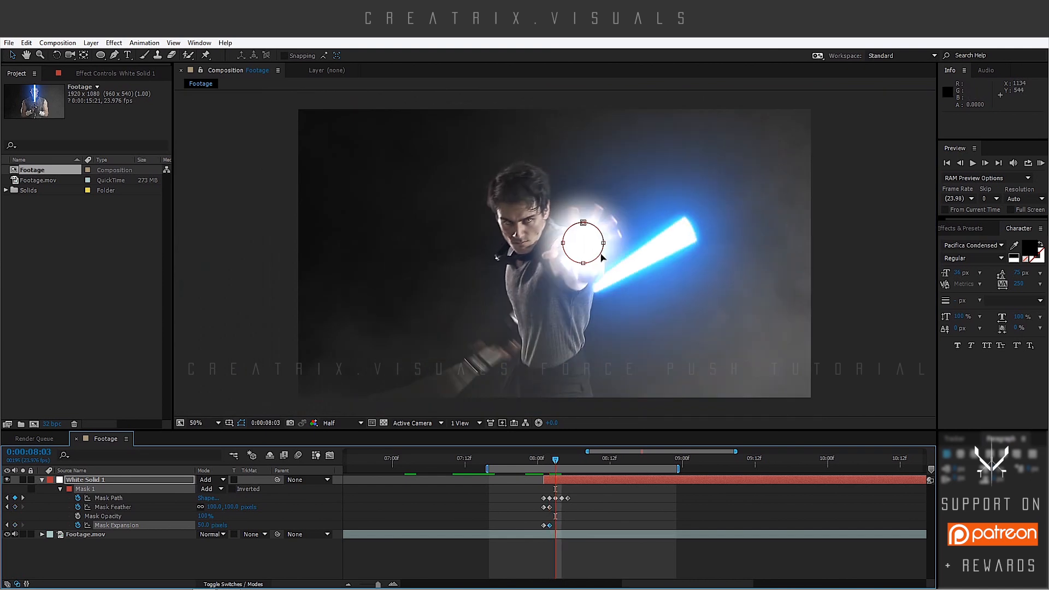
left_click(206, 525)
type("250")
key("Return")
key("shift+Tab")
key("shift+Tab")
type("700")
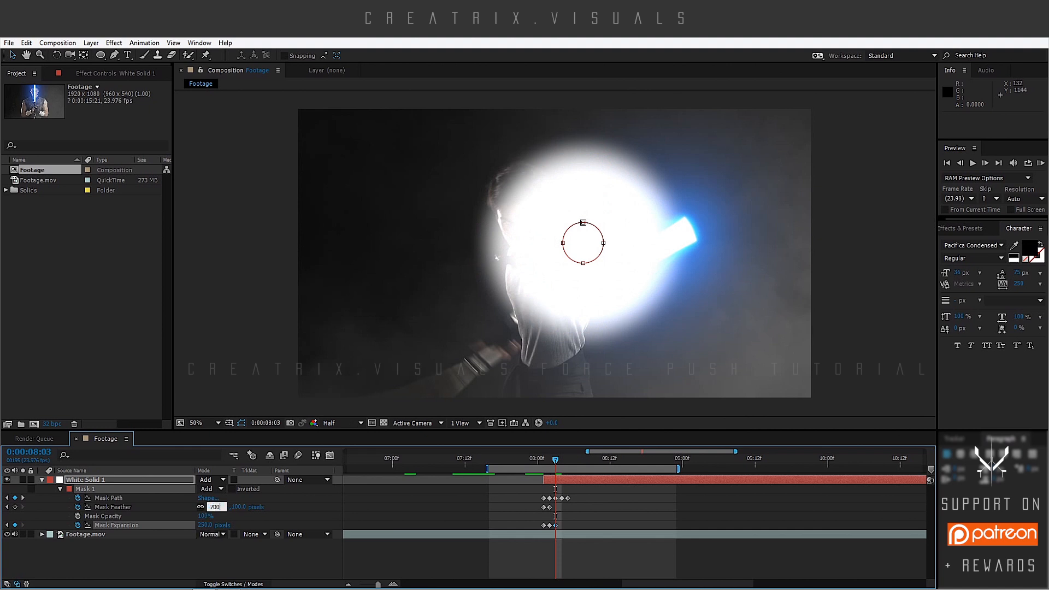
key("Return")
left_click(215, 507)
type("1000")
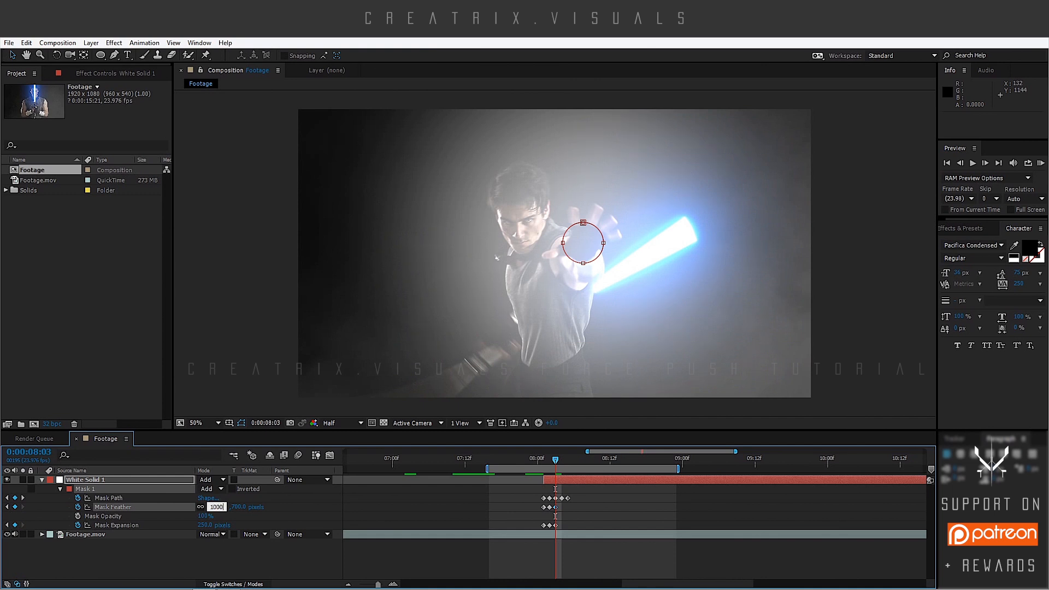
key("Return")
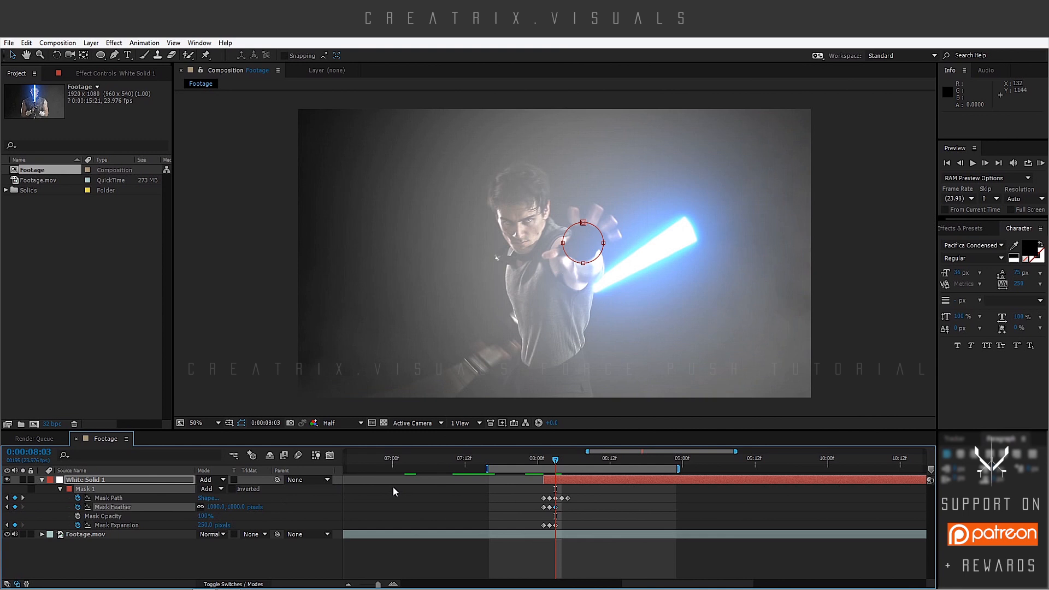
Enable opacity keyframing on the white solid at 0:00:08:03 and set the opacity to 50%
key("t")
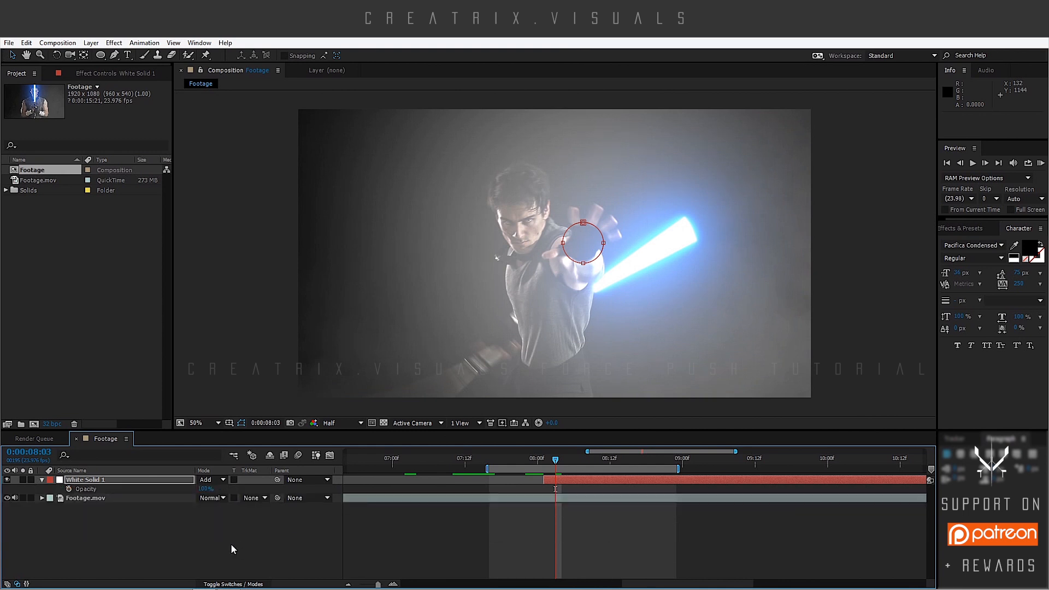
left_click(68, 489)
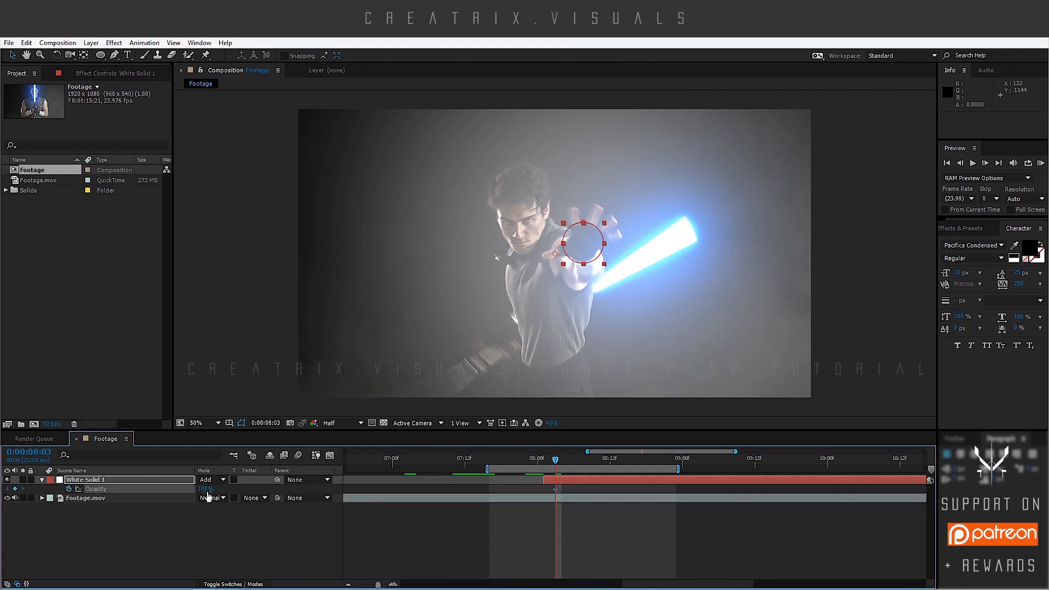
left_click(206, 489)
type("50")
key("Return")
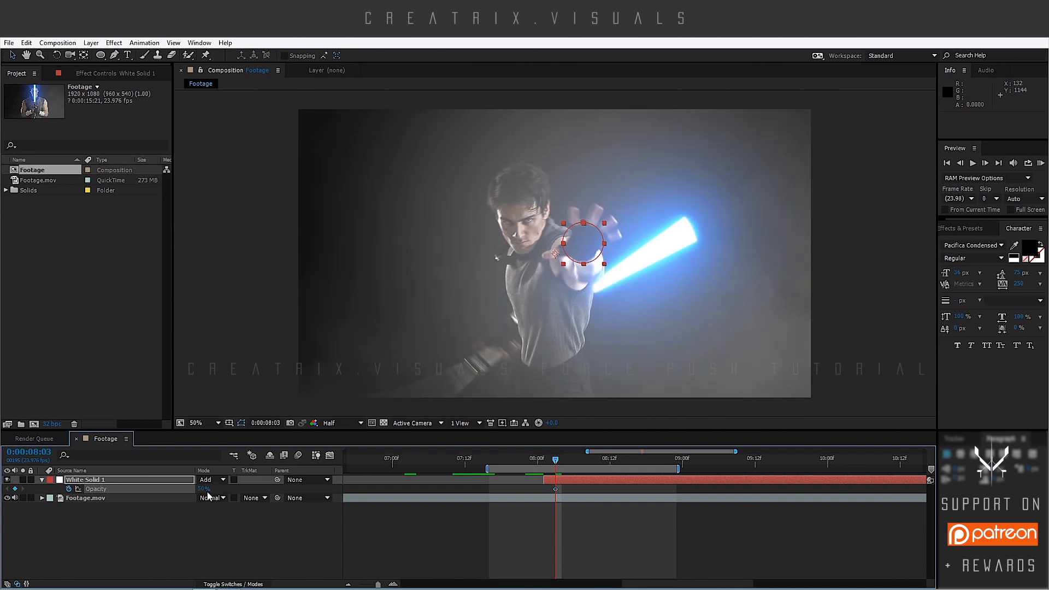
Keyframe the white solid's opacity to 100% one frame earlier, at 0:00:08:02
key("Page_Up")
key("Page_Down")
key("Page_Up")
left_click(203, 488)
type("100")
key("Return")
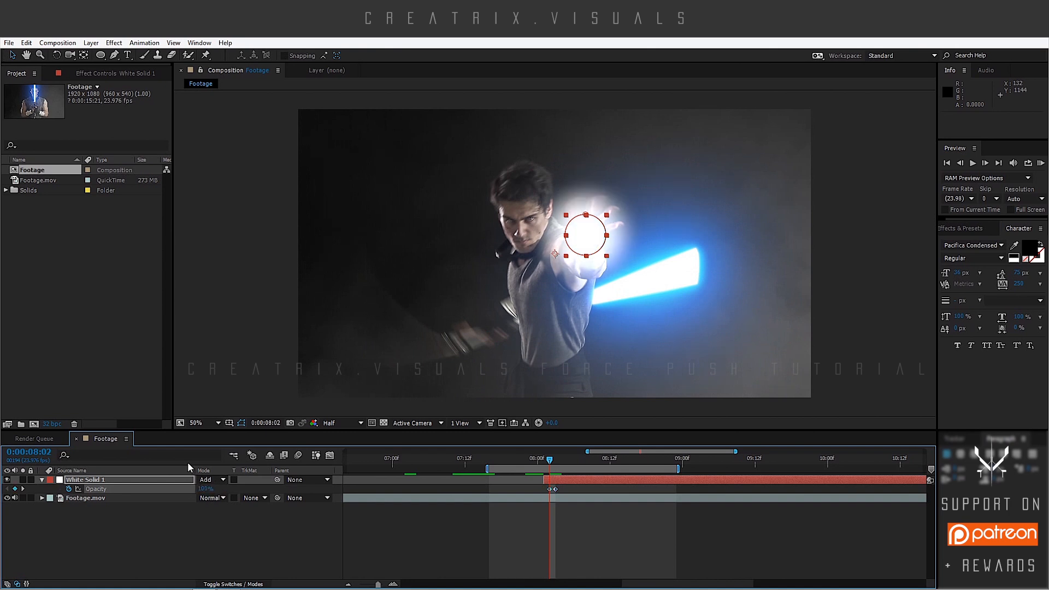
Fade the white solid out by keyframing its opacity to 0% at 0:00:08:10
key("Page_Down")
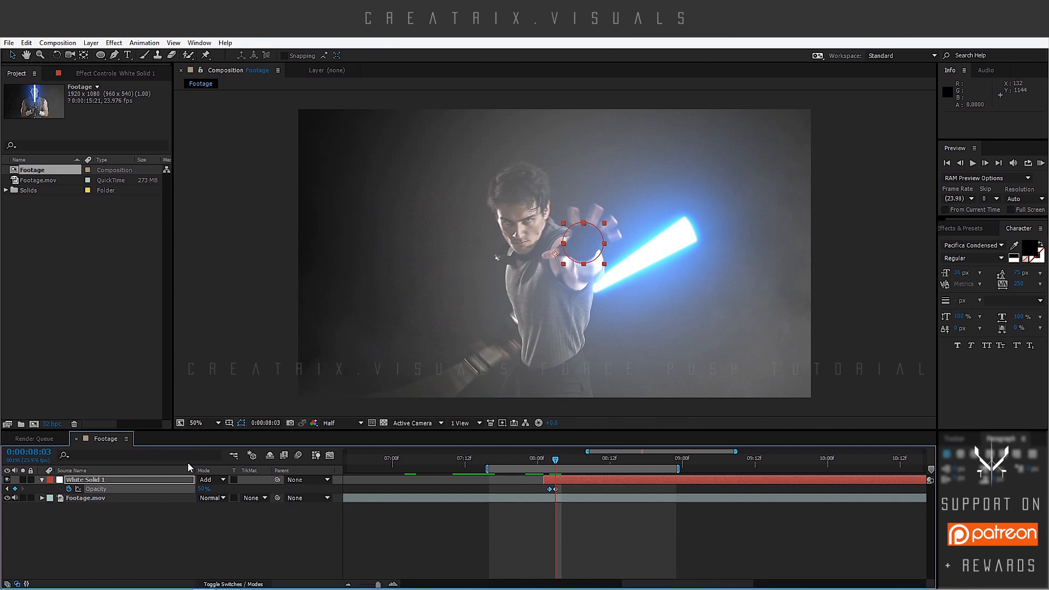
key("Page_Down")
key("Page_Down")
key("Page_Down")
key("Page_Down")
key("Page_Down")
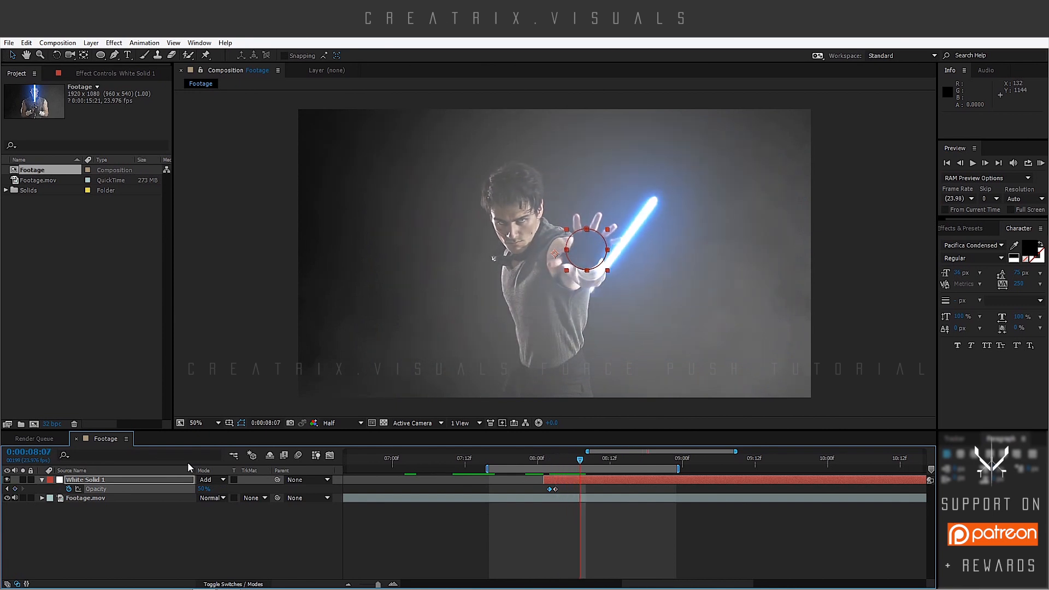
key("Page_Down")
key("Page_Down")
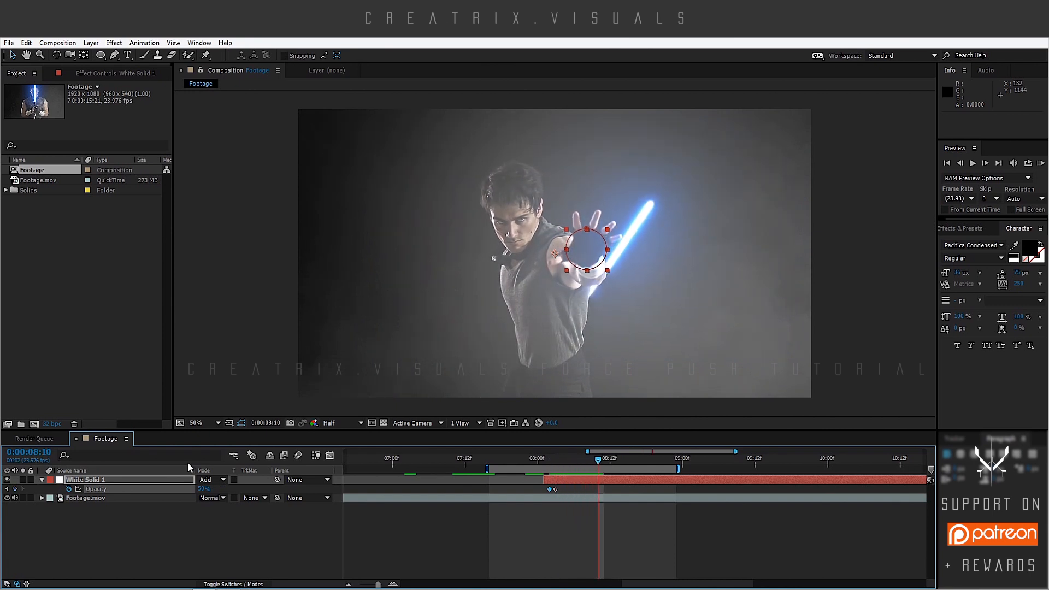
left_click(201, 488)
type("0")
key("Return")
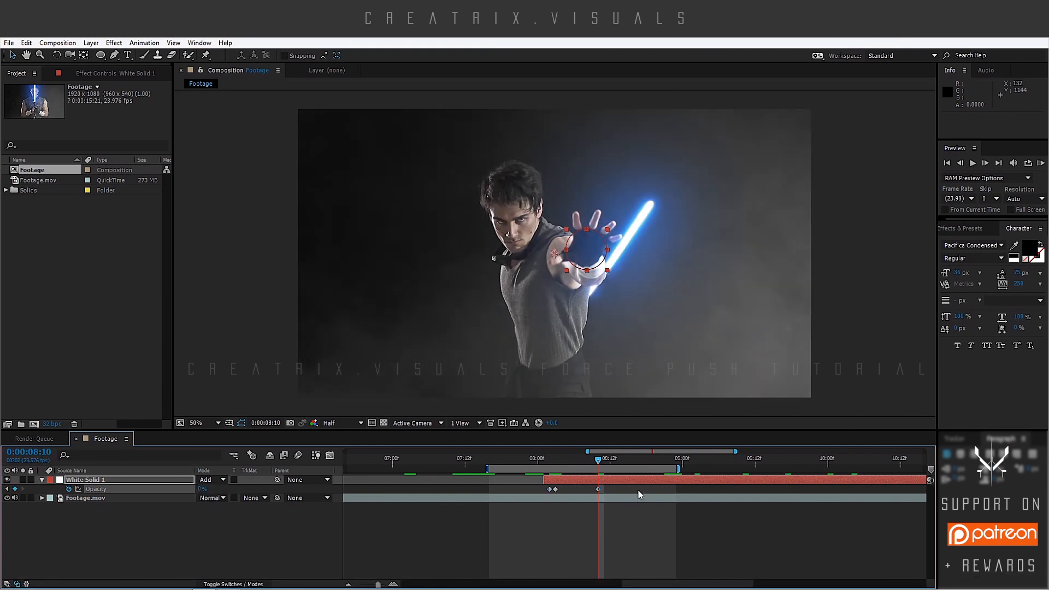
left_click_drag(528, 492, 567, 488)
left_click(535, 541)
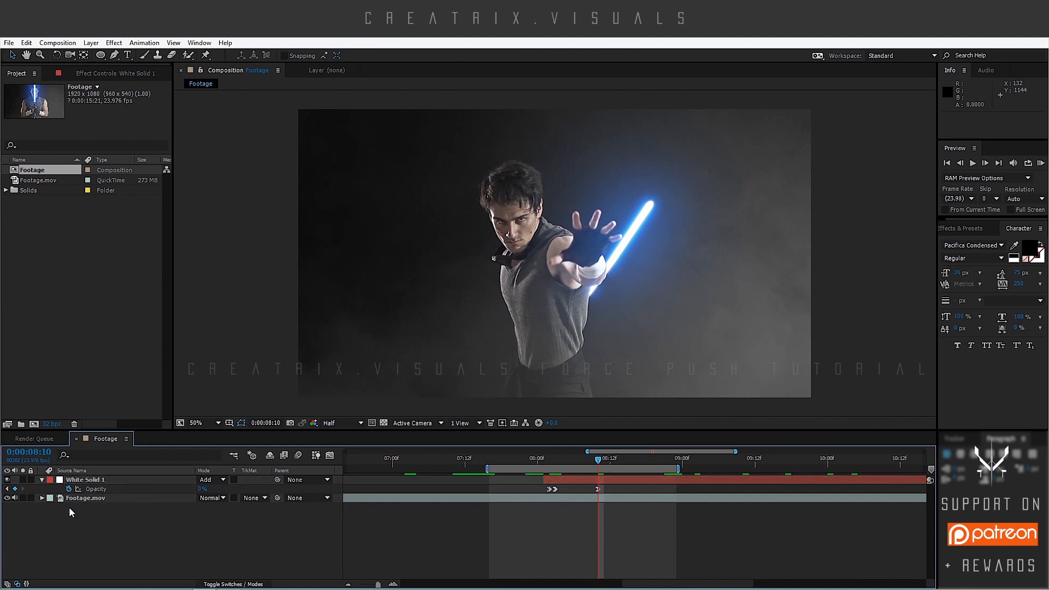
Collapse the first white solid's properties and create a second 1920 x 1080 px white solid above it
left_click(42, 480)
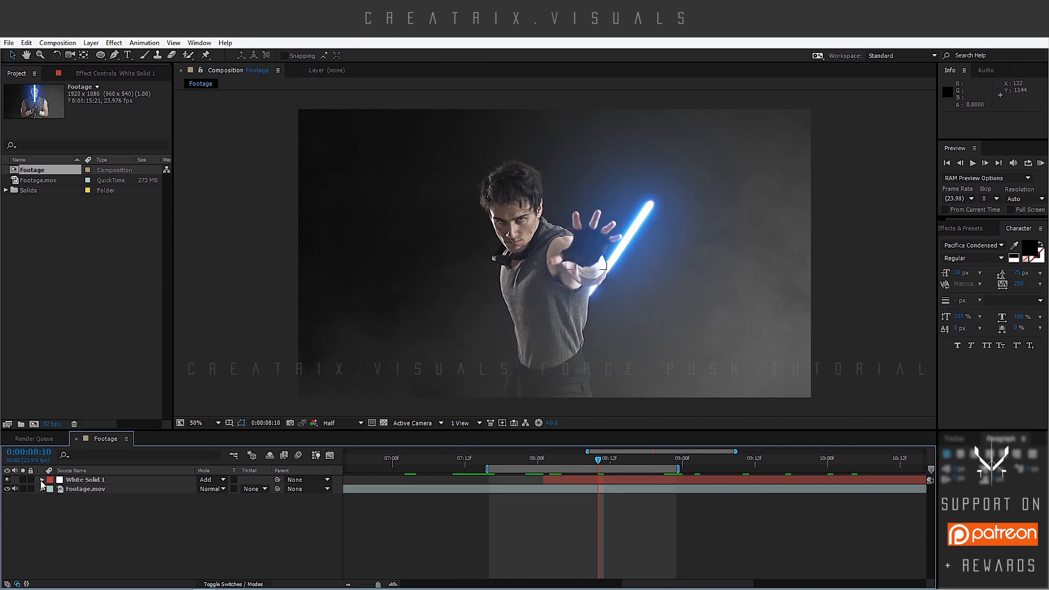
left_click(89, 480)
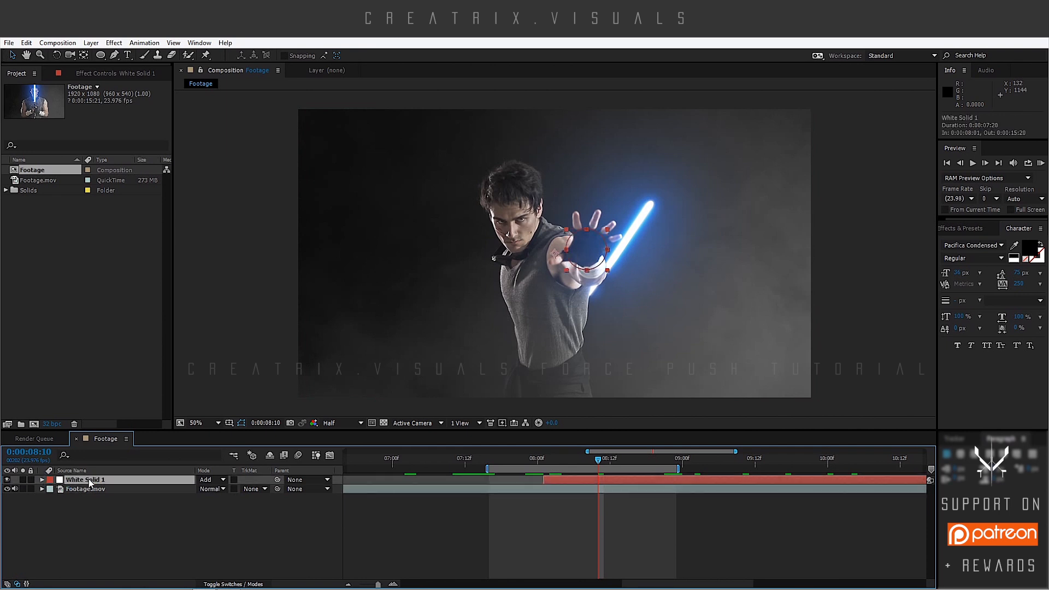
key("ctrl+y")
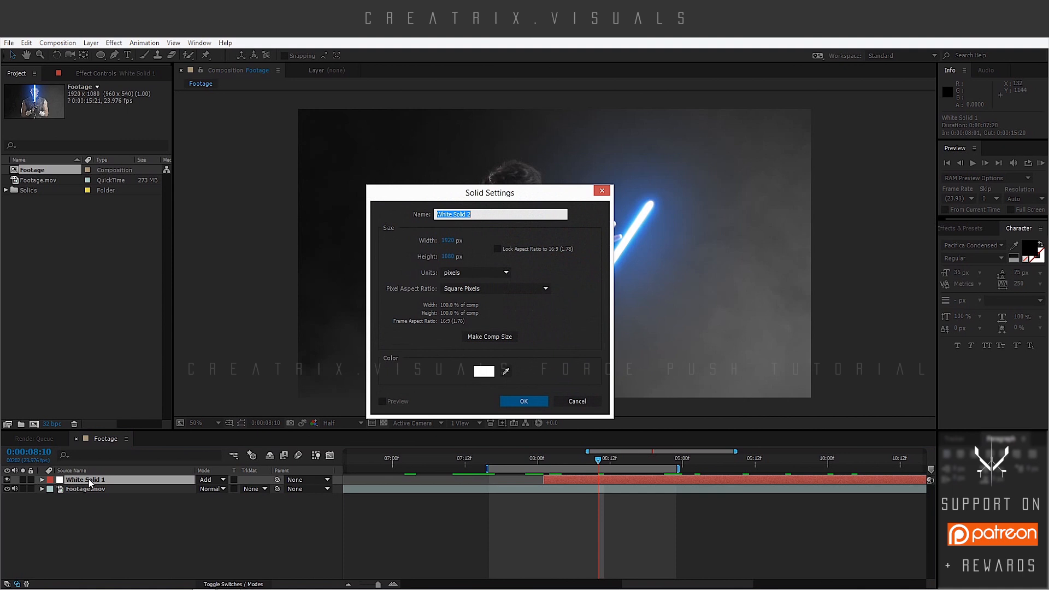
key("Return")
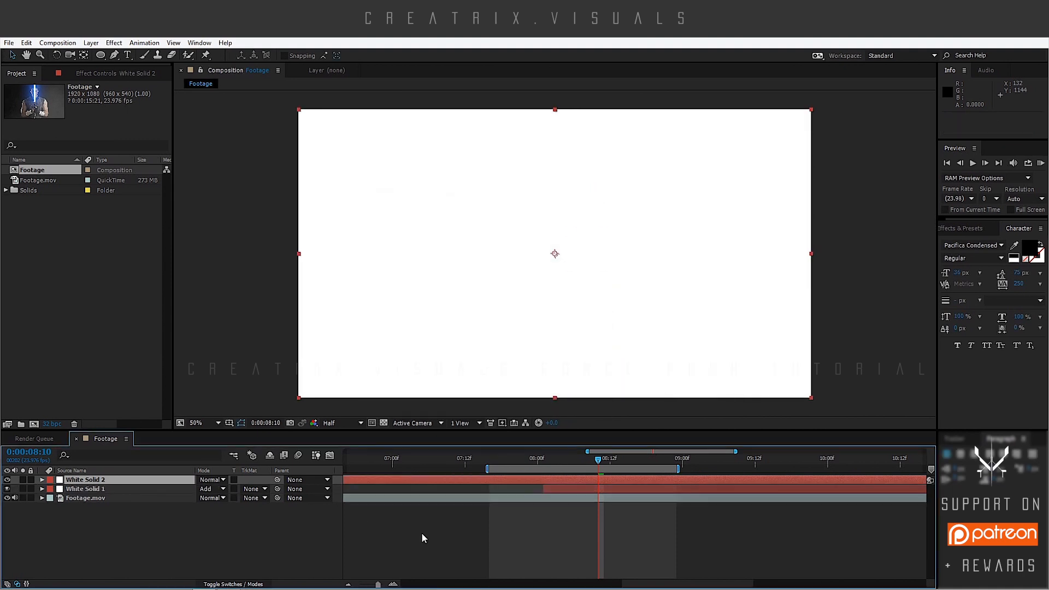
Trim the second white solid to the single frame at 0:00:08:01 by splitting it and deleting the pieces before and after
left_click(544, 462)
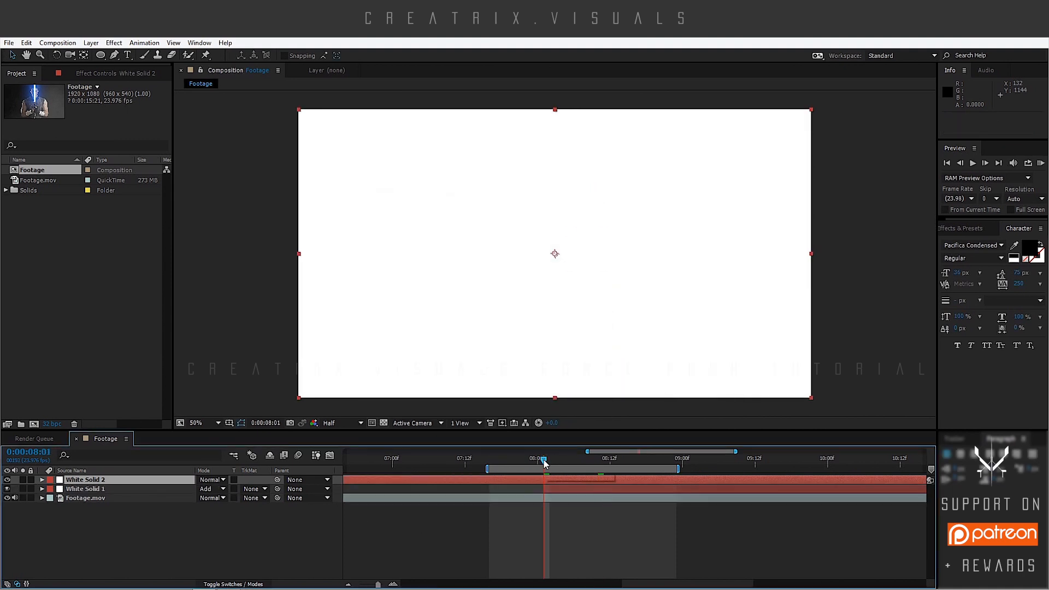
key("ctrl+shift+d")
left_click(531, 489)
key("Delete")
key("Page_Down")
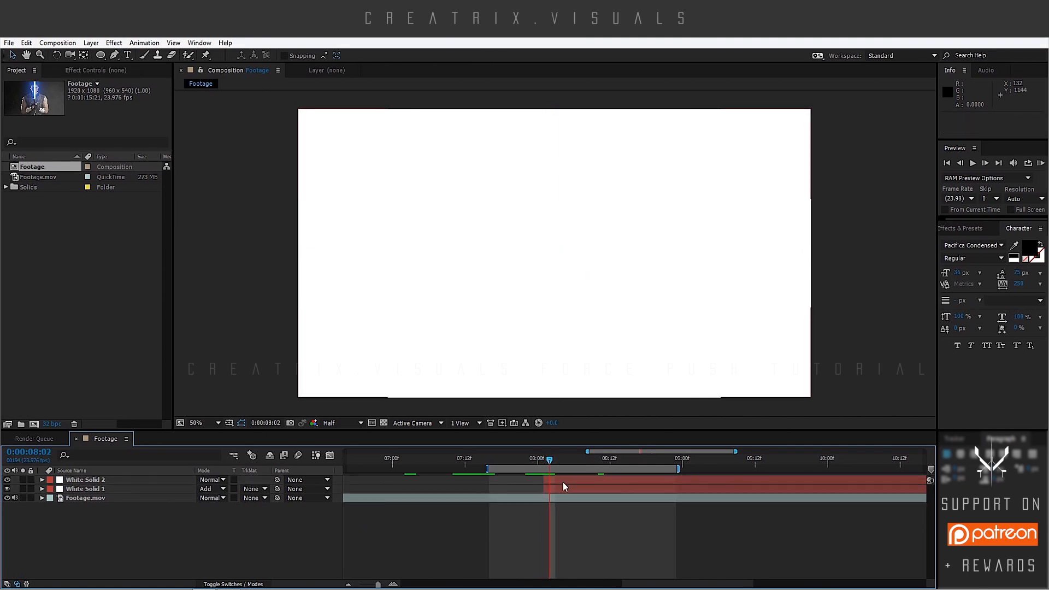
left_click(563, 482)
key("ctrl+shift+d")
key("Delete")
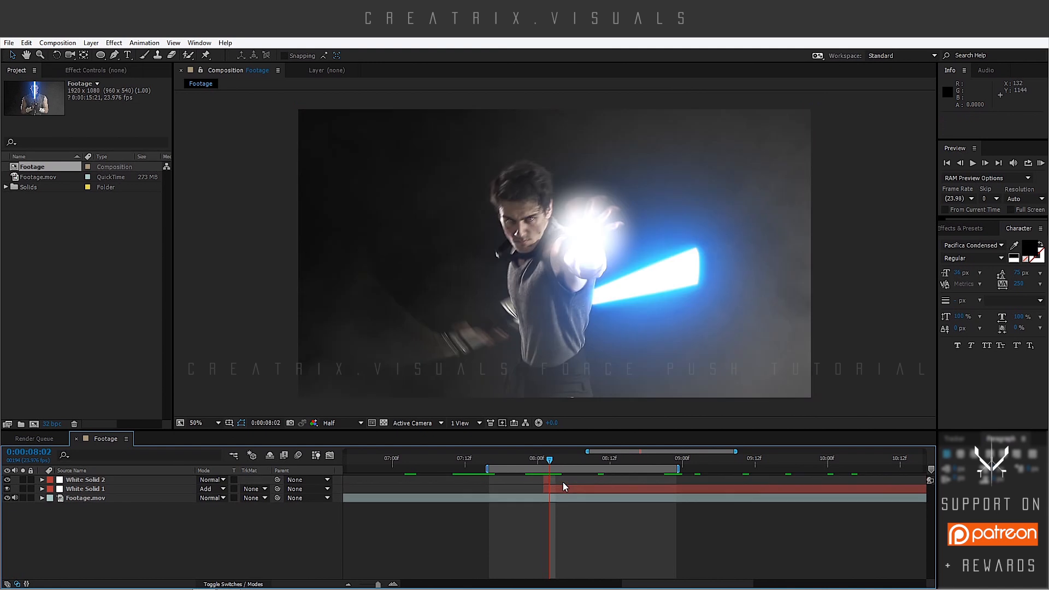
Hide White Solid 1 and move the one-frame White Solid 2 so it starts at 0:00:08:03
key("equal")
key("equal")
key("equal")
key("equal")
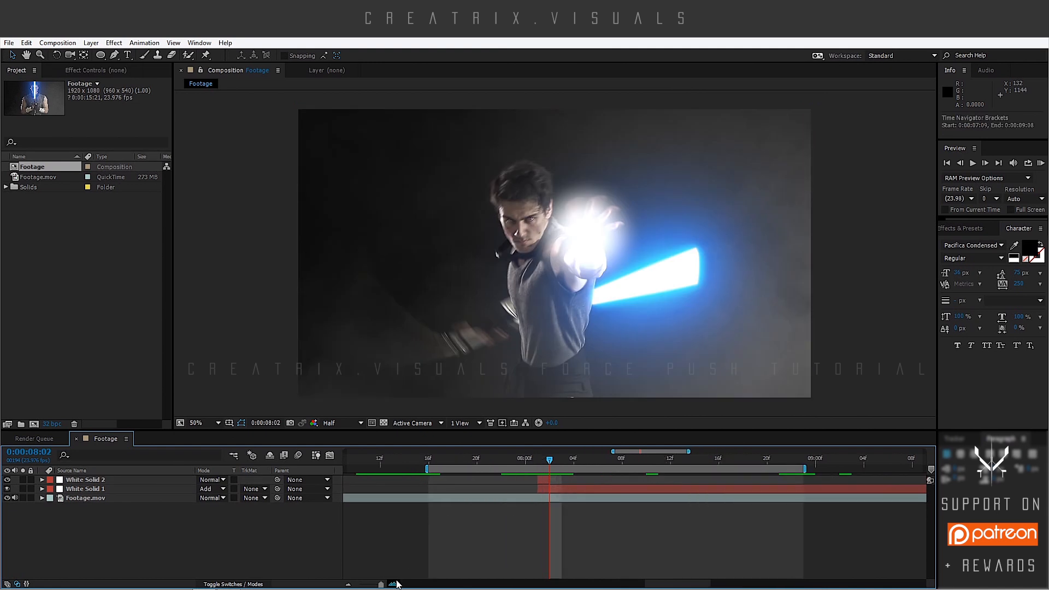
left_click(7, 488)
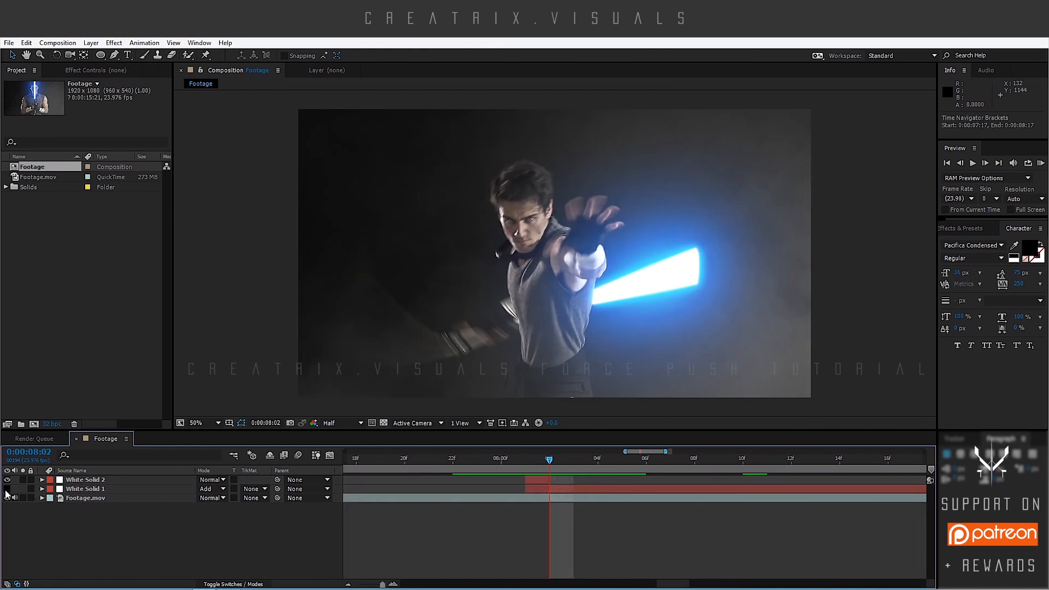
left_click(7, 489)
left_click(7, 489)
key("Page_Down")
key("Page_Down")
key("Page_Up")
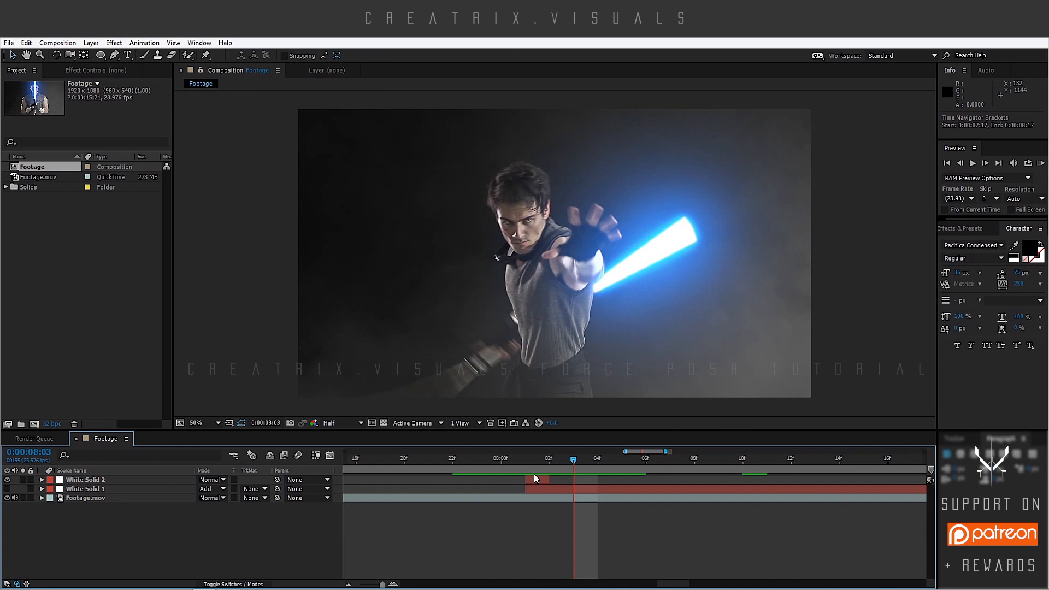
left_click_drag(532, 479, 524, 457)
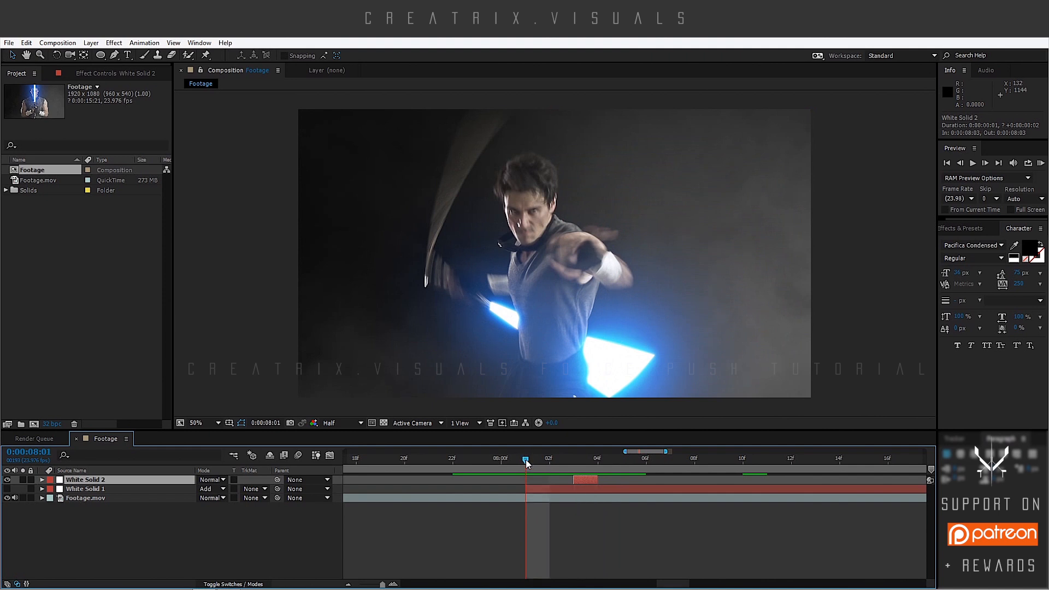
left_click_drag(527, 462, 563, 463)
Make White Solid 1 visible again and hide White Solid 2 at 0:00:08:03
left_click(6, 488)
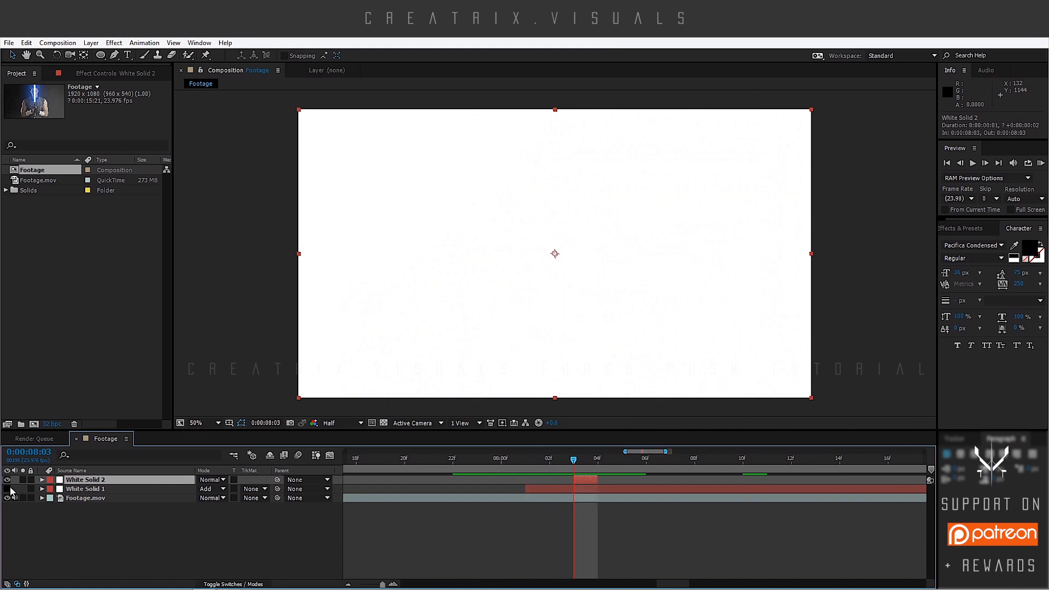
left_click_drag(533, 459, 572, 471)
left_click(85, 490)
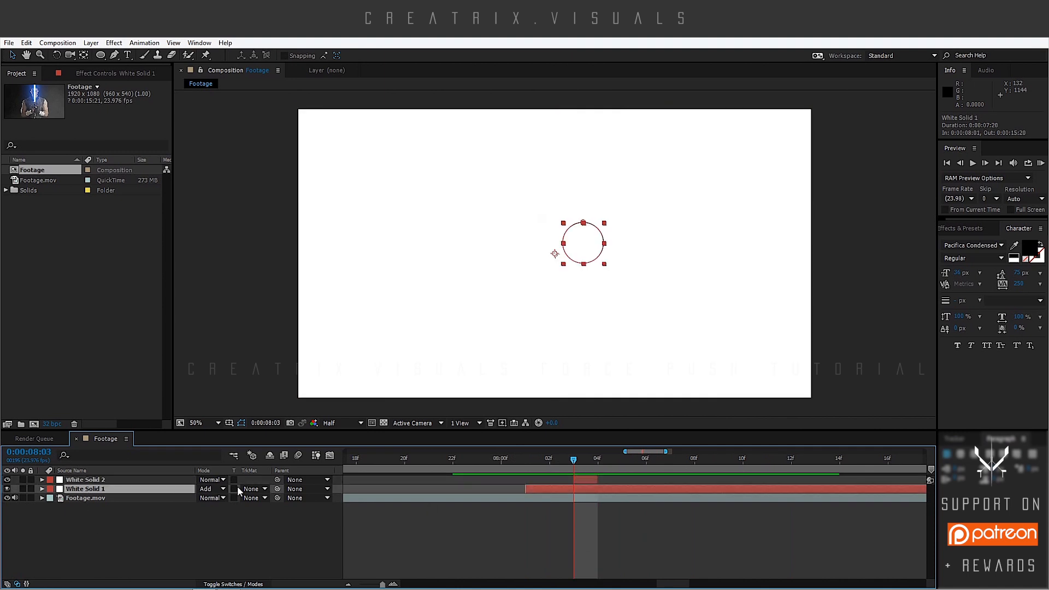
left_click(7, 480)
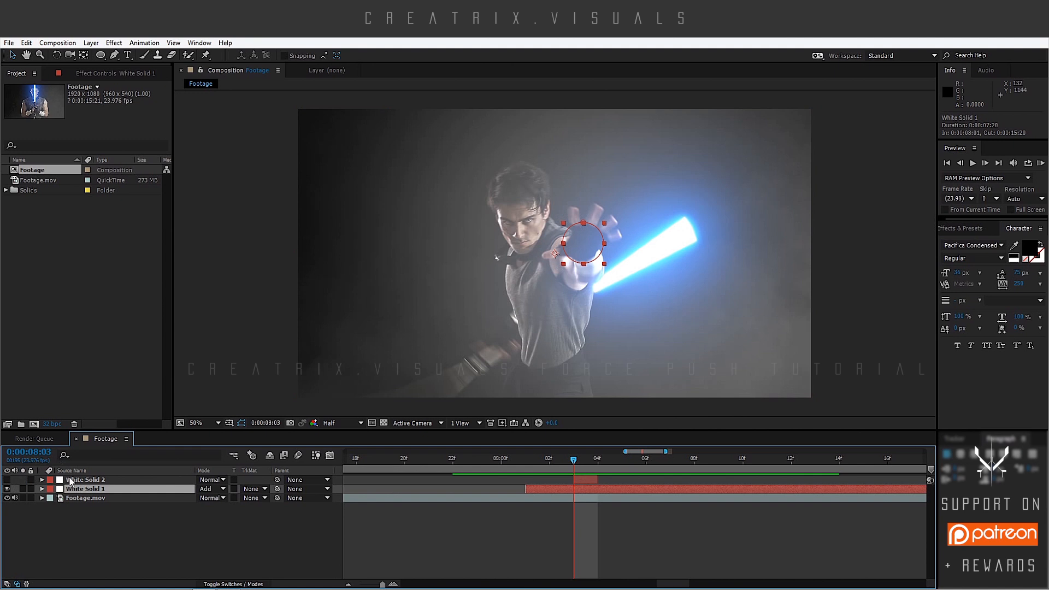
Duplicate White Solid 1 to the top of the layer stack, hide the original, and shift the copy to start at 0:00:08:03
key("ctrl+d")
left_click_drag(79, 489, 80, 477)
left_click(6, 498)
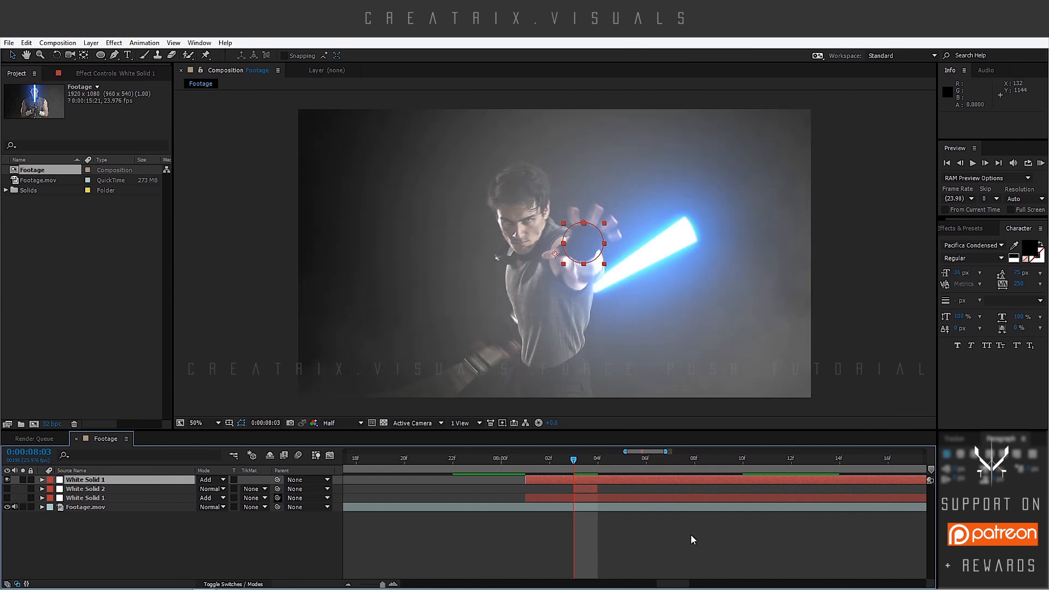
left_click_drag(543, 476, 588, 479)
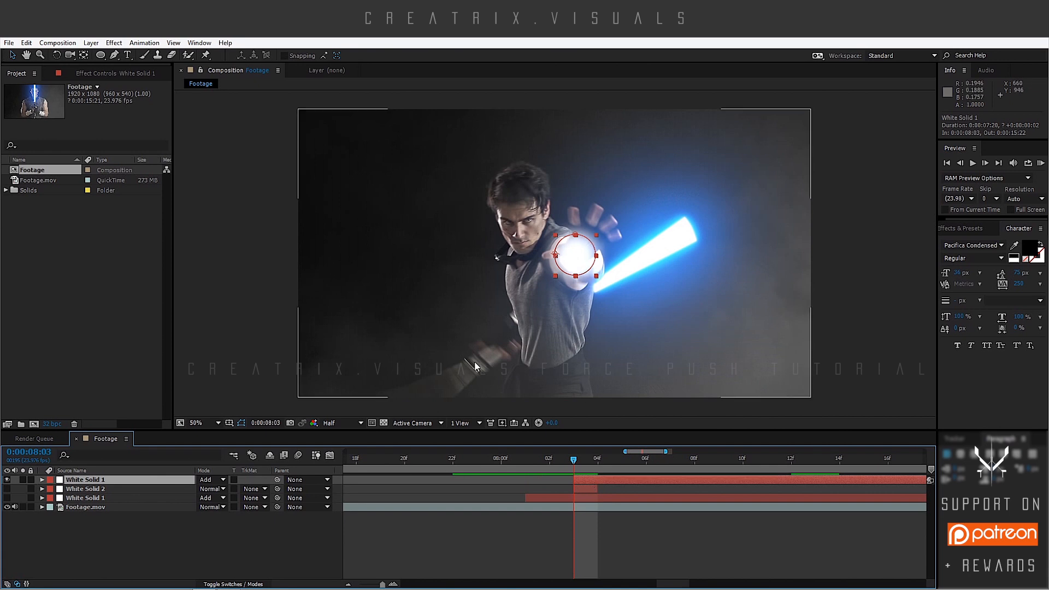
Remove all keyframes from the copied solid's Mask Path, Mask Feather and Mask Expansion
key("u")
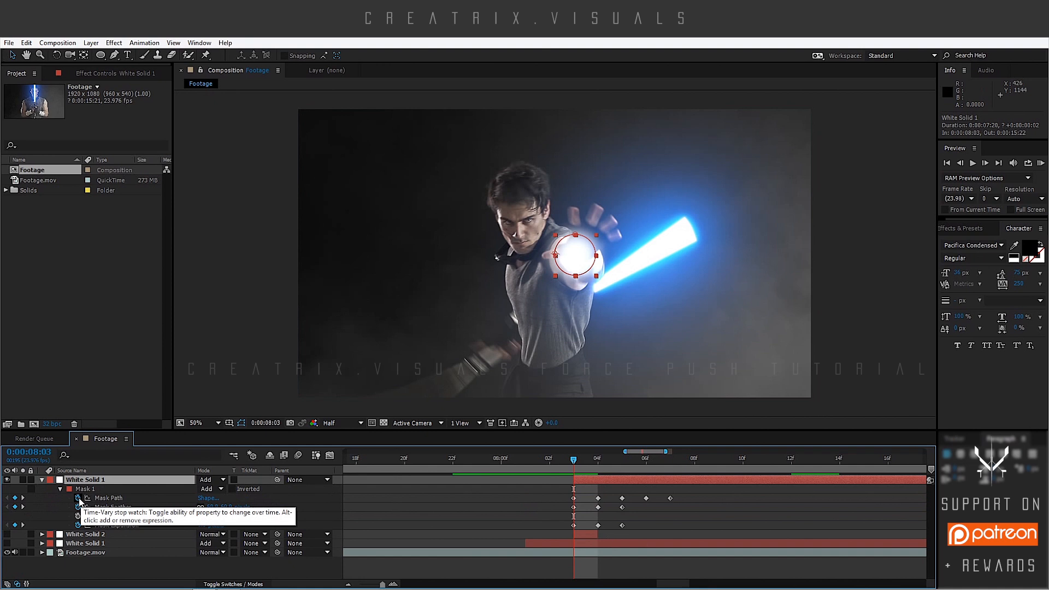
left_click(78, 497)
left_click(77, 507)
left_click(78, 525)
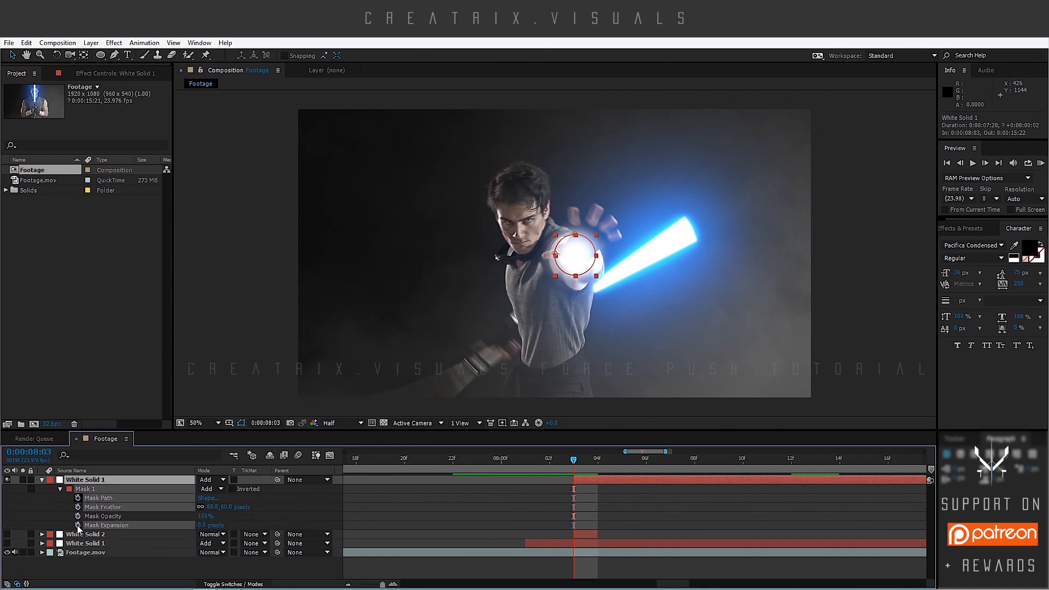
Move the copied solid's circular mask over the palm of the outstretched hand and collapse the layer's properties
left_click(87, 480)
left_click(103, 499)
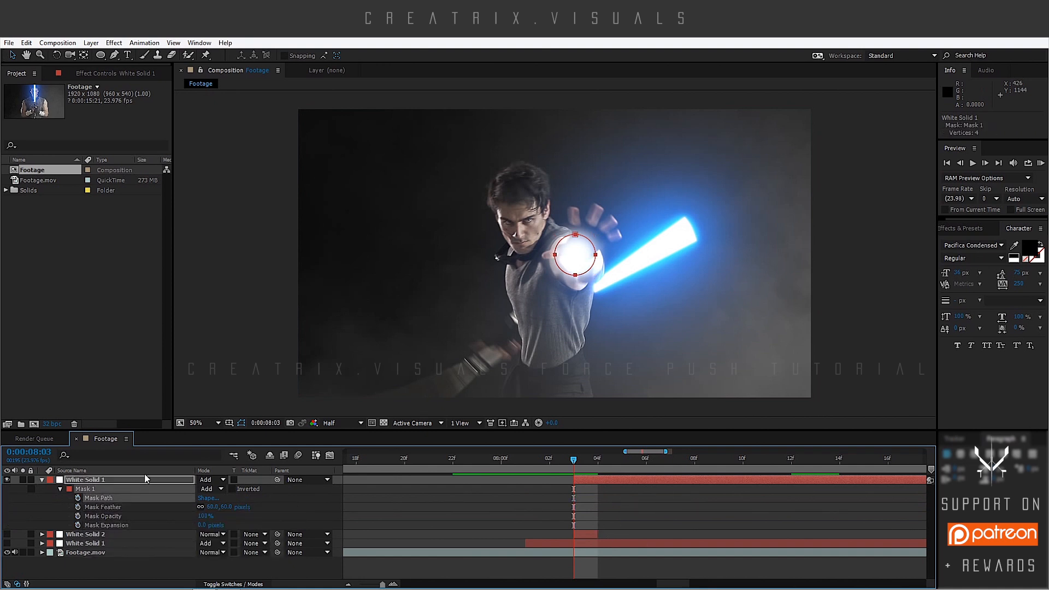
scroll(659, 182, "up", 1)
left_click_drag(595, 219, 626, 192)
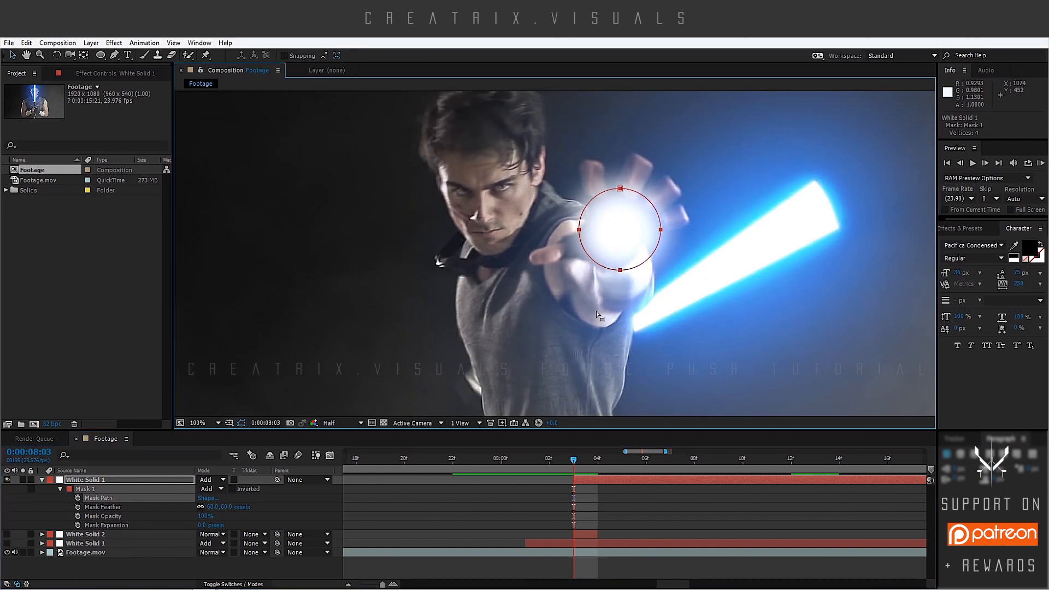
left_click(42, 480)
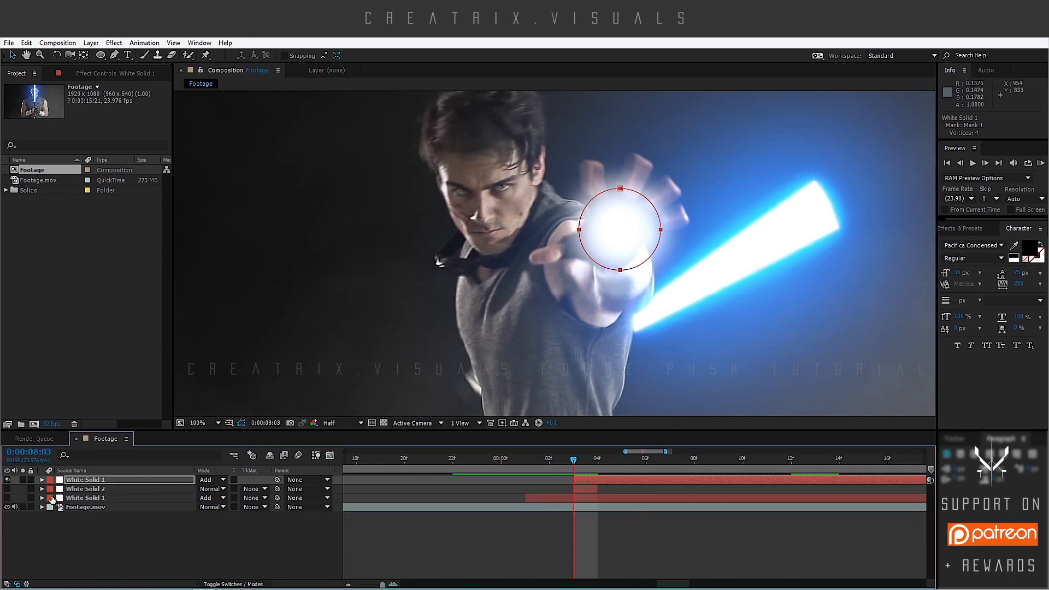
Apply the CC Radial Fast Blur effect to the top white solid
left_click(114, 43)
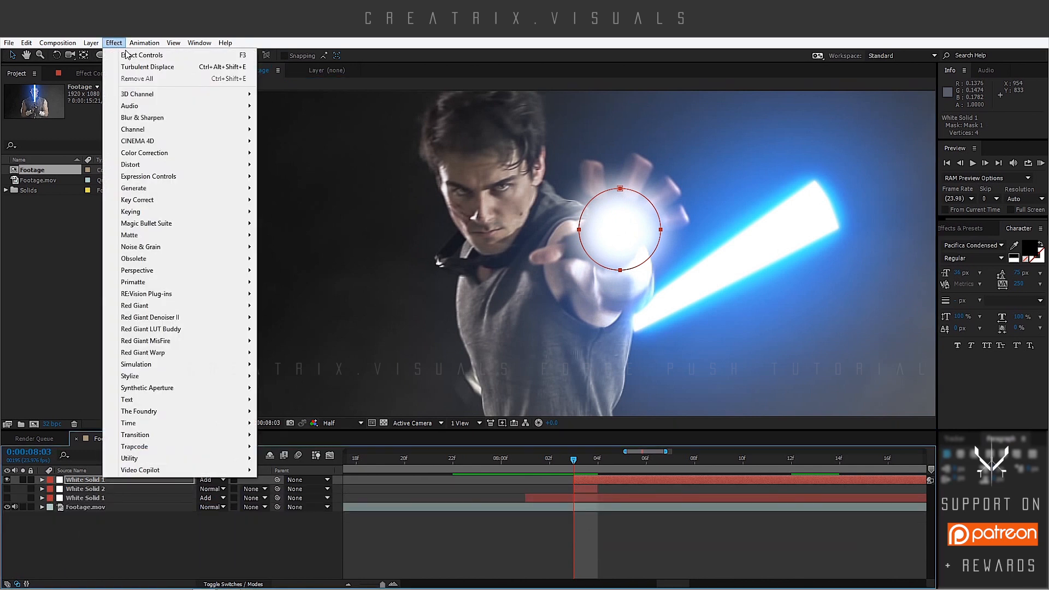
mouse_move(160, 118)
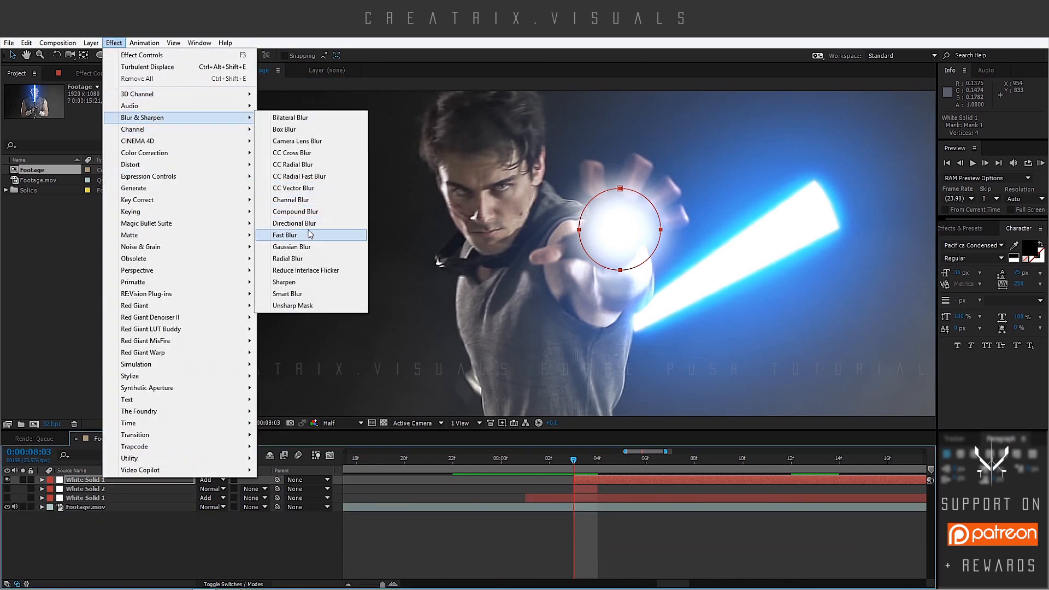
left_click(315, 177)
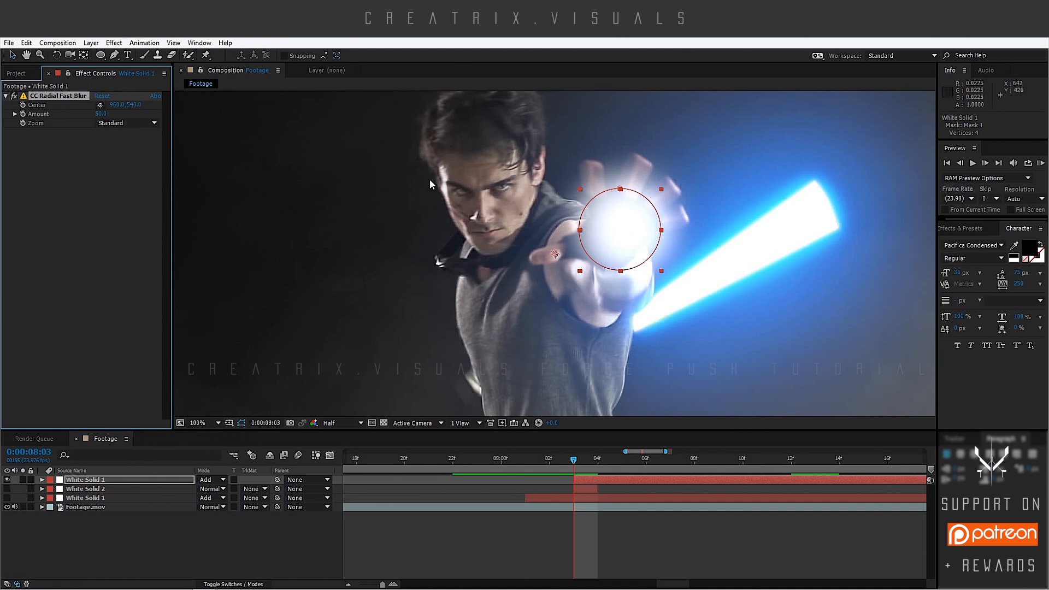
Place the radial blur's center on the man's face at about 846, 444 and set its Amount to 95
key("comma")
key("comma")
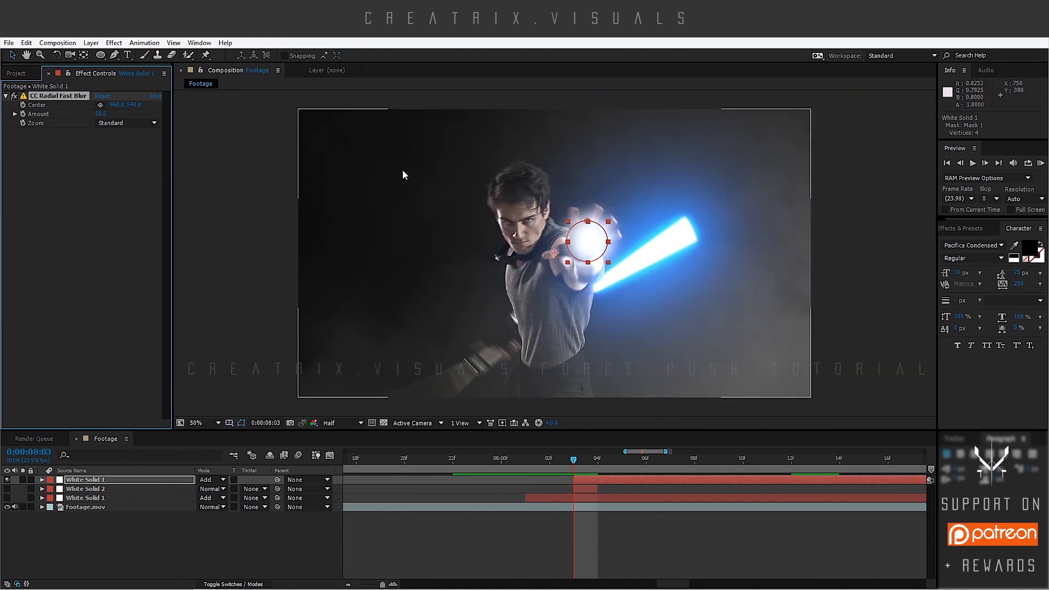
left_click(101, 104)
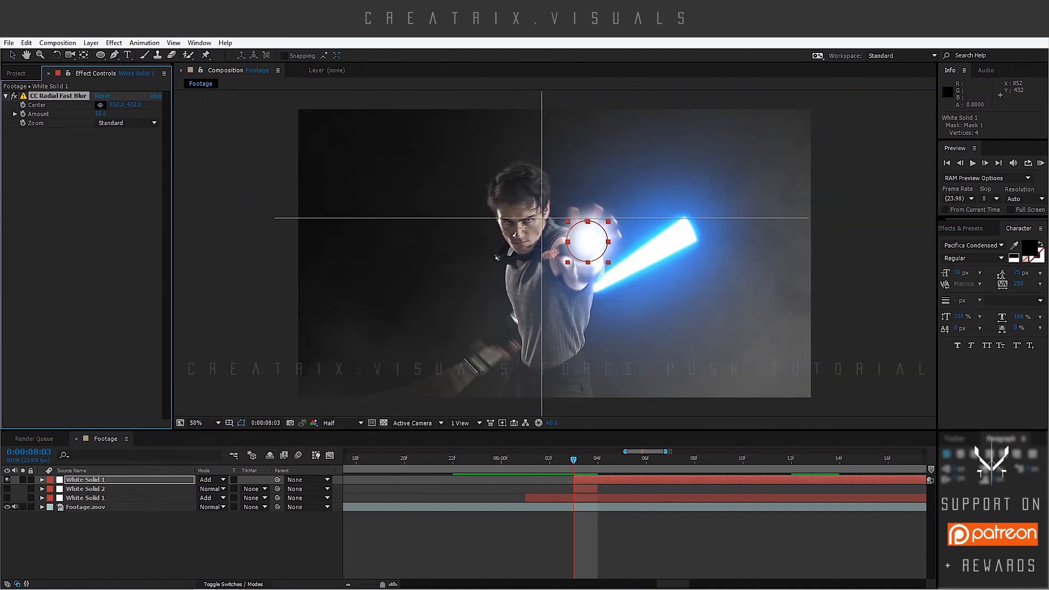
left_click(523, 227)
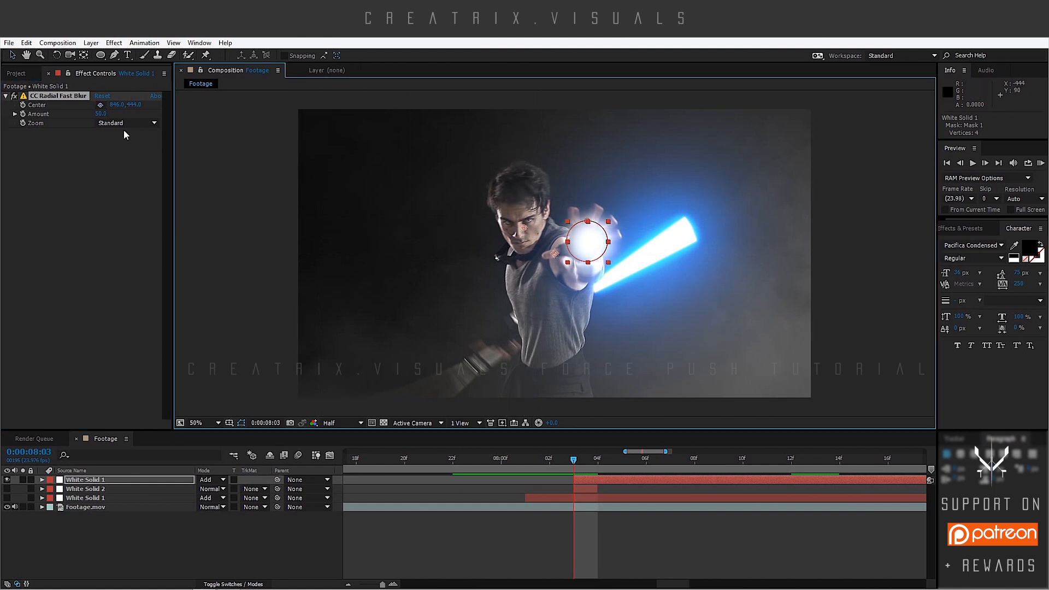
left_click(101, 115)
type("95")
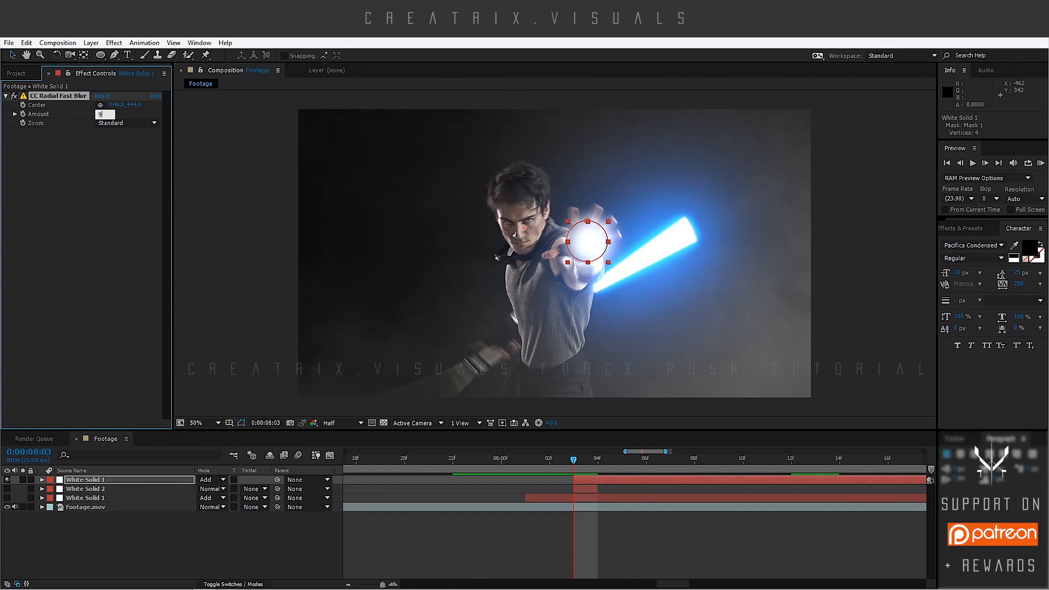
key("Return")
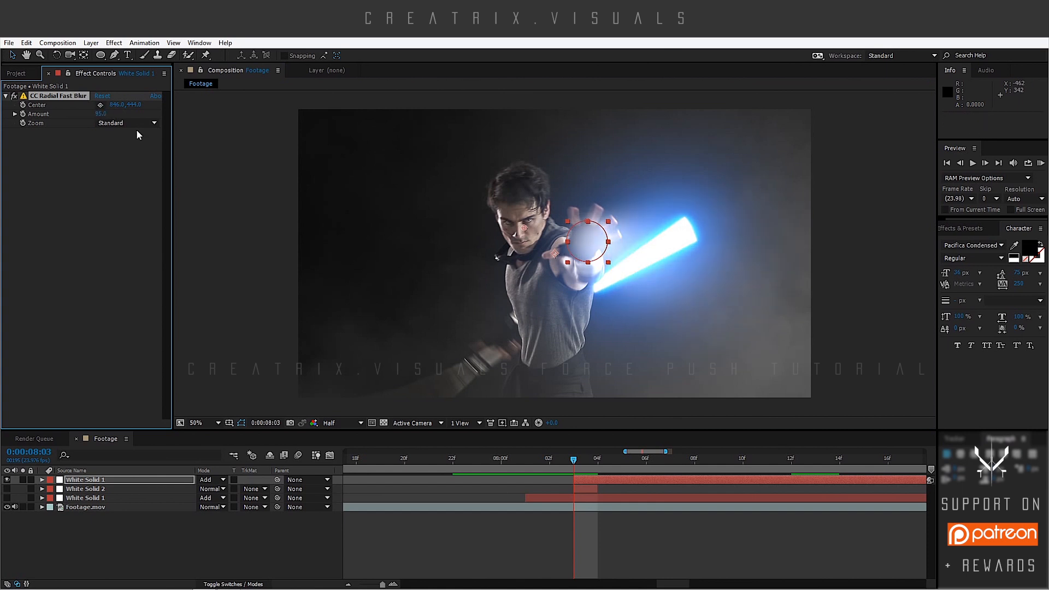
Solo the top white solid and compare its glow with the radial blur off and on
left_click(23, 479)
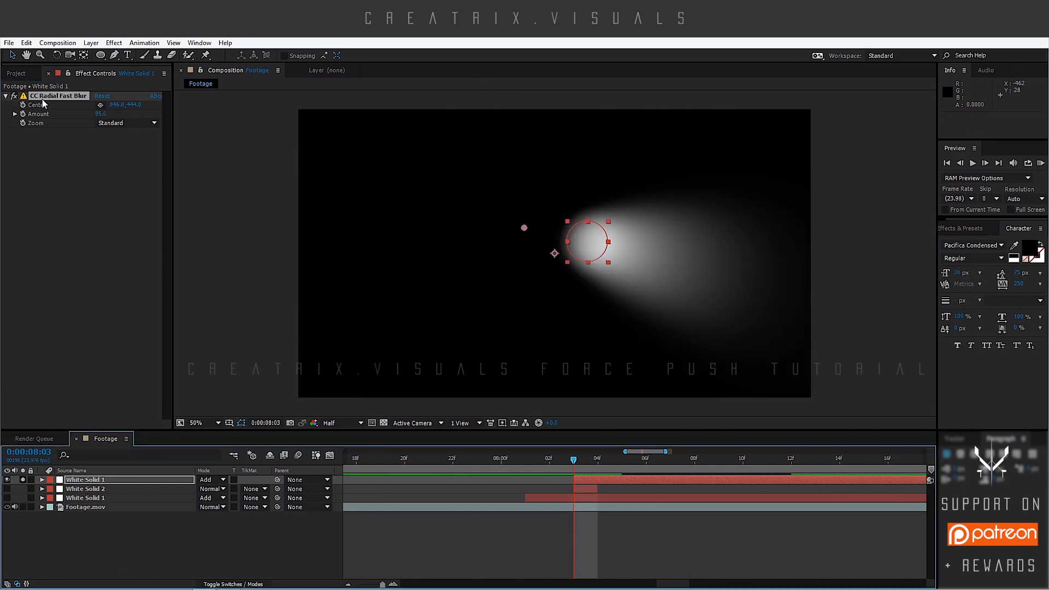
left_click(13, 97)
left_click(13, 96)
left_click(13, 97)
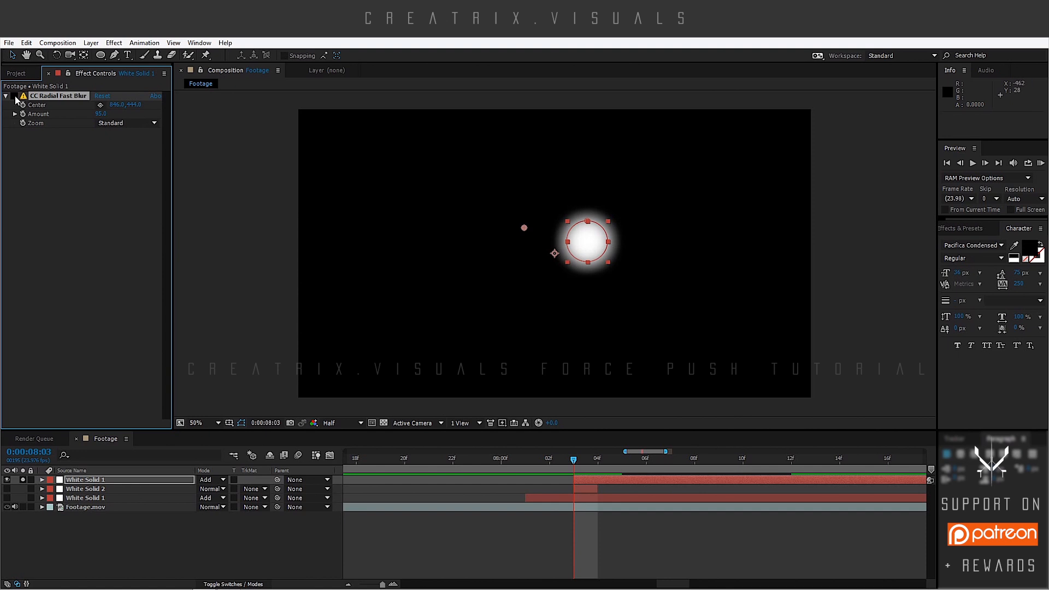
left_click(23, 480)
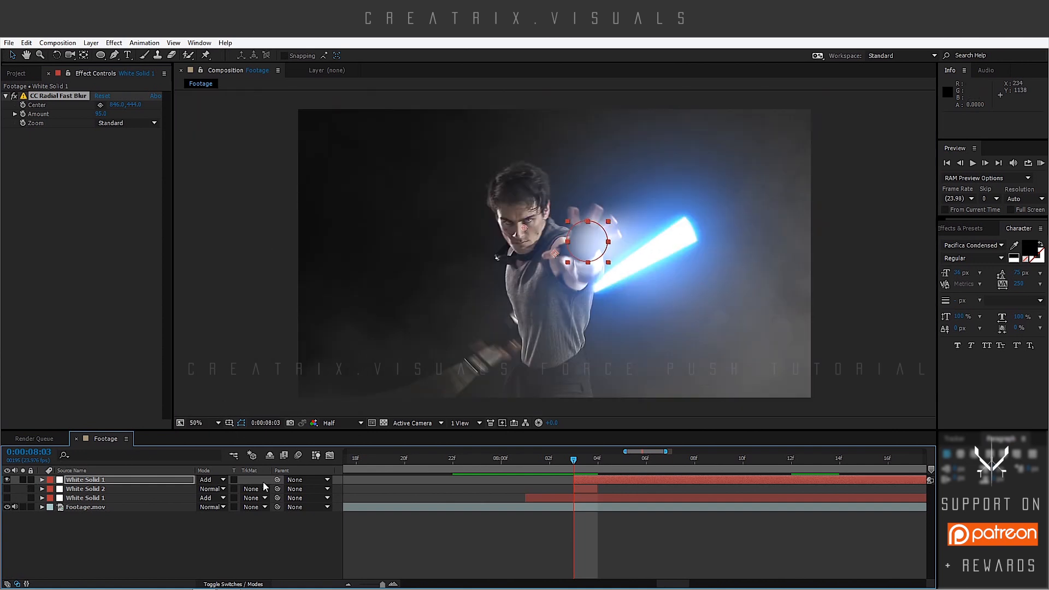
Make the top white solid a 3D layer and enable Position keyframing on it at 0:00:08:03
left_click(219, 545)
left_click(234, 584)
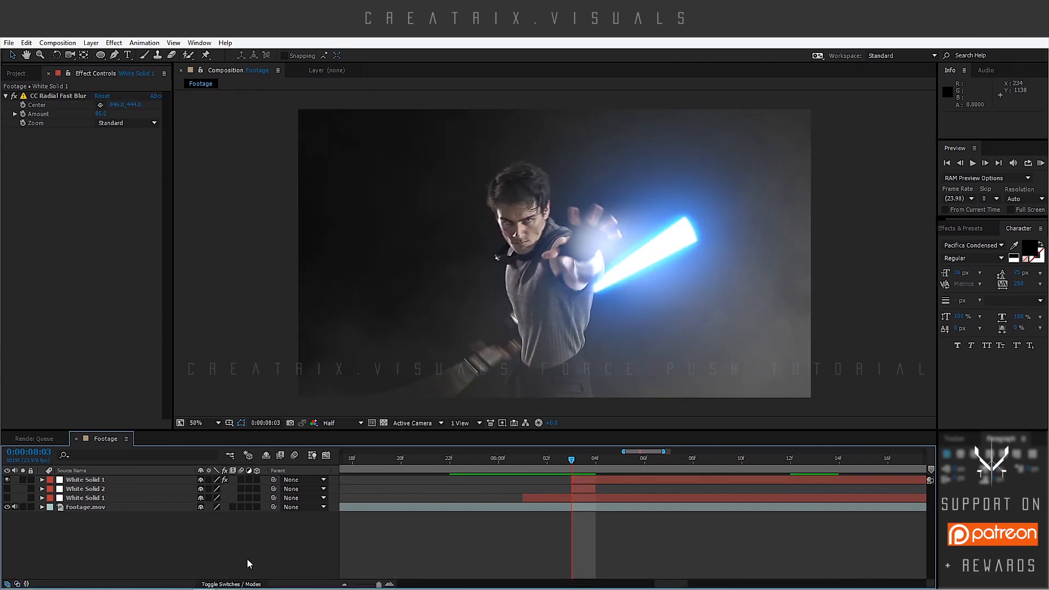
left_click(257, 479)
key("p")
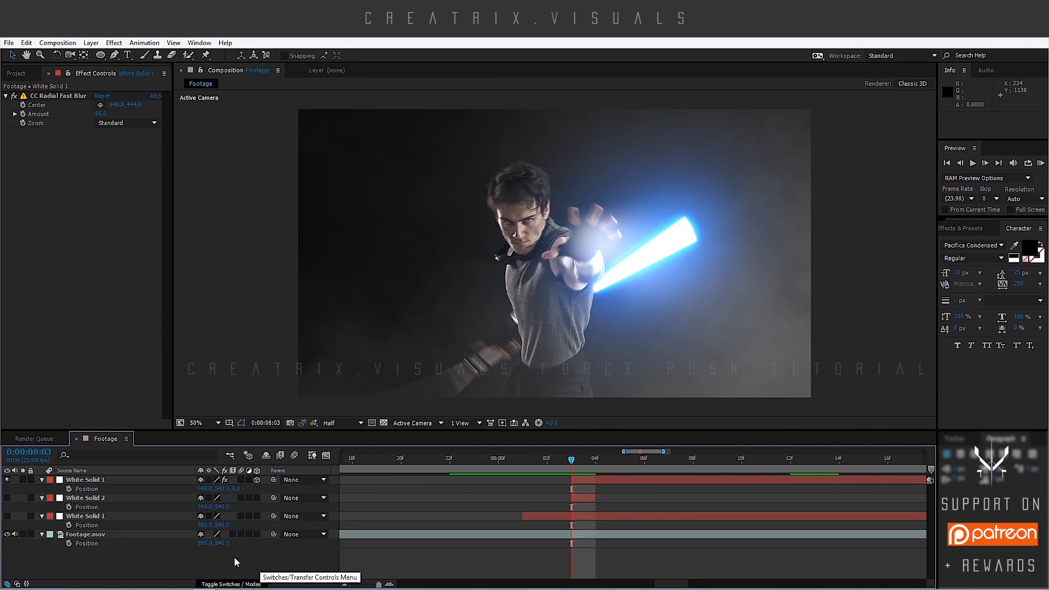
left_click(68, 489)
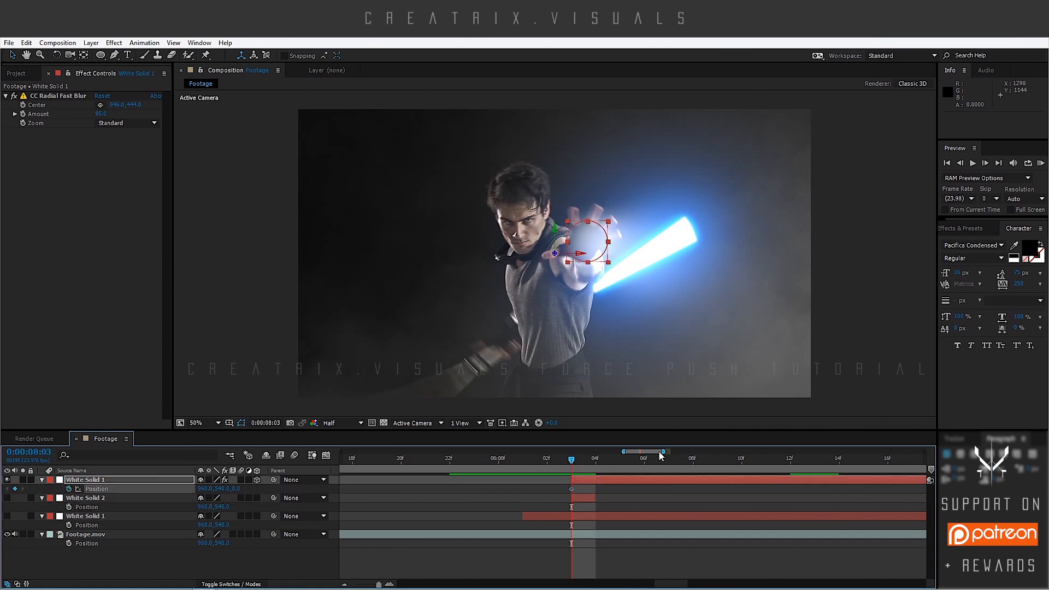
Keyframe the top white solid toward the camera along Z to about -2484 at 0:00:08:06
key("Page_Down")
key("Page_Down")
key("Page_Down")
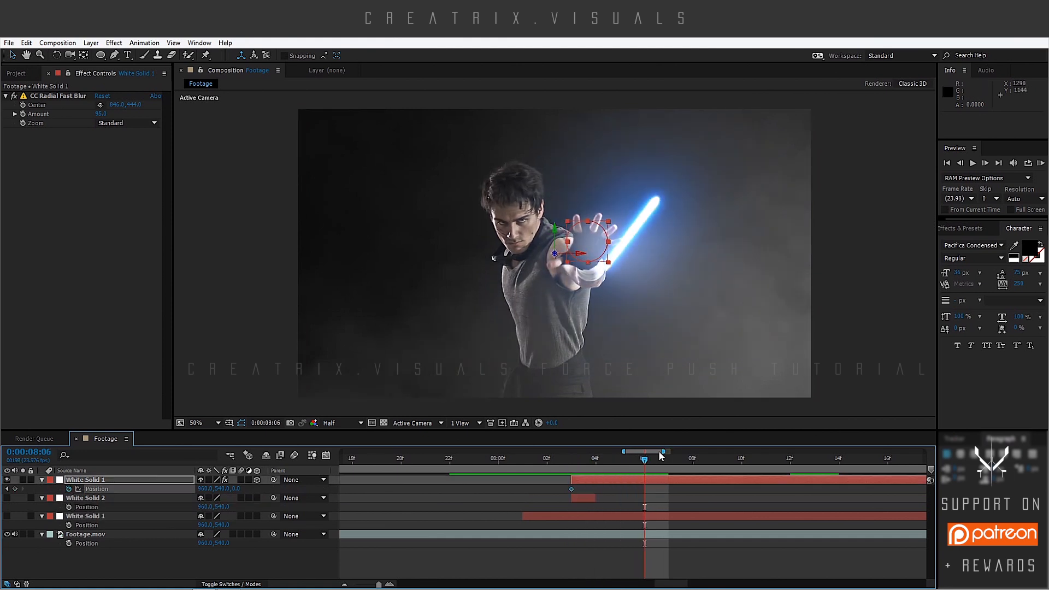
key("comma")
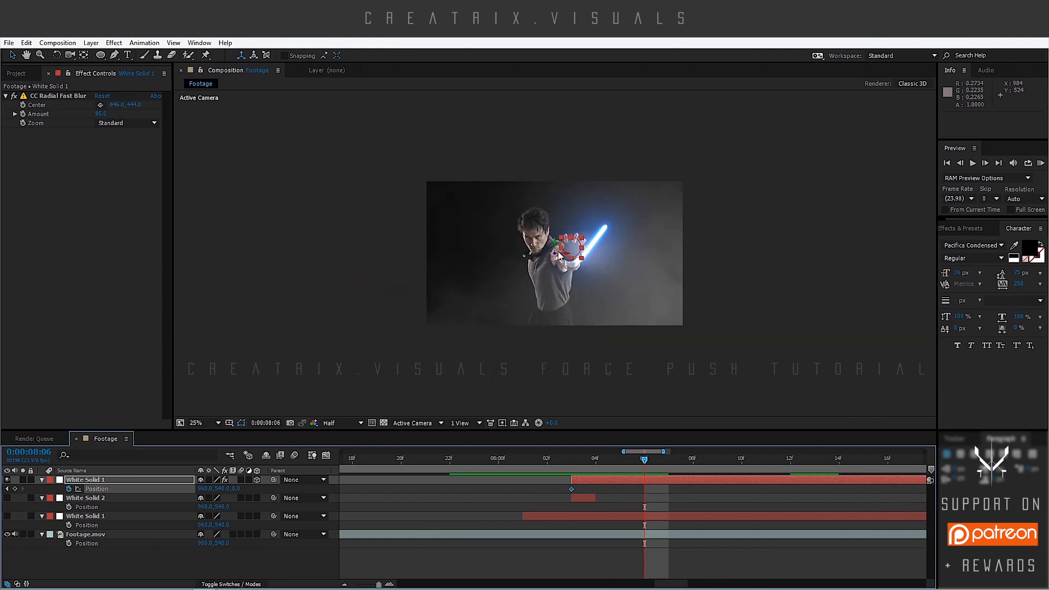
left_click_drag(558, 254, 820, 192)
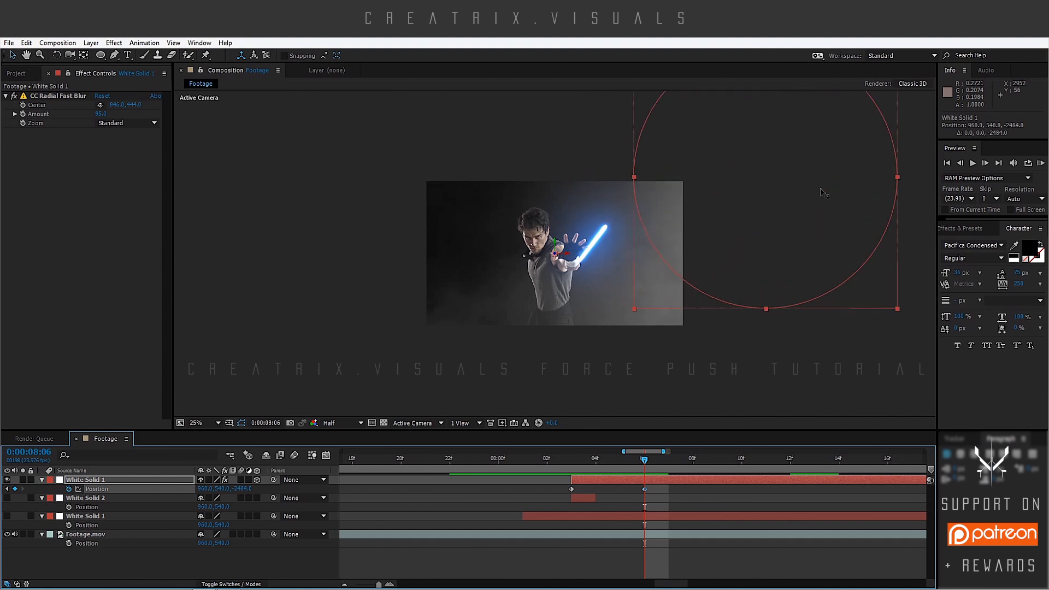
key("comma")
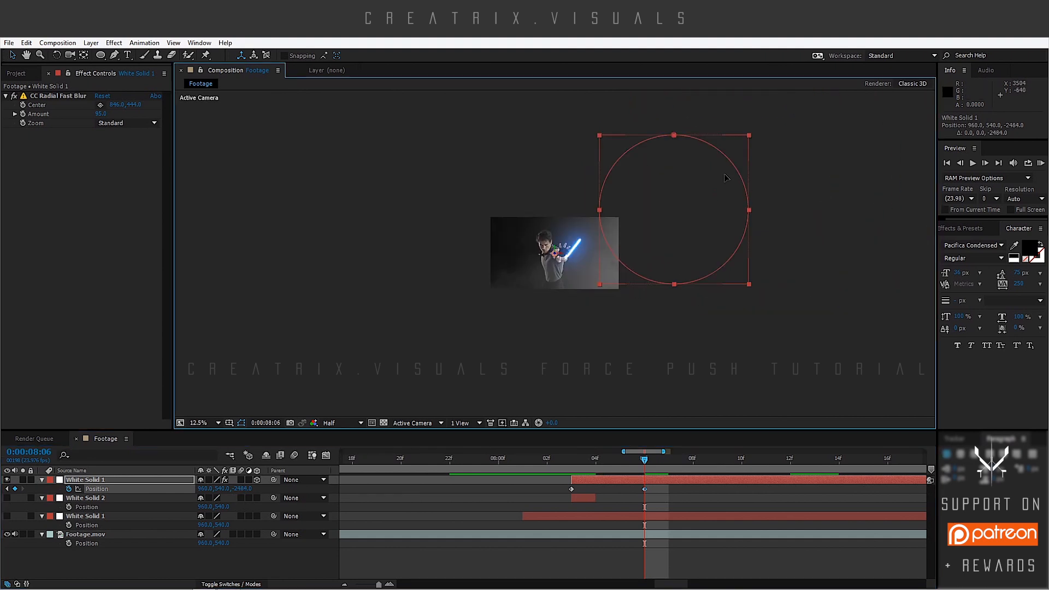
Lower the top white solid's end Position at 0:00:08:06 to Y 588
key("Down")
key("Down")
key("Down")
key("Down")
key("Down")
key("Down")
key("period")
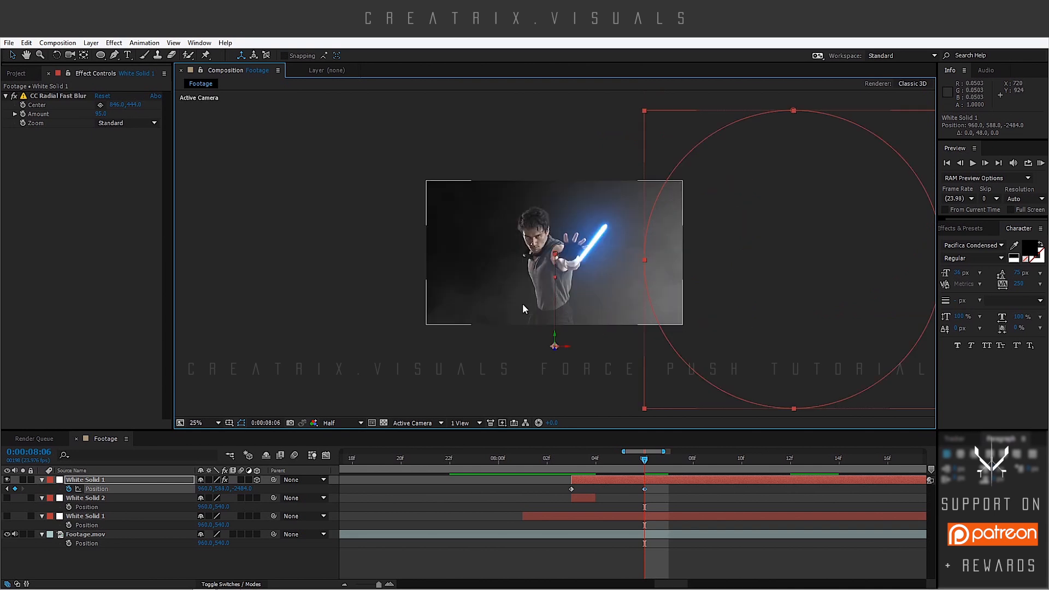
Examine the top white solid's motion frame by frame between 0:00:08:03 and 0:00:08:06
key("Page_Up")
key("Page_Up")
key("Page_Up")
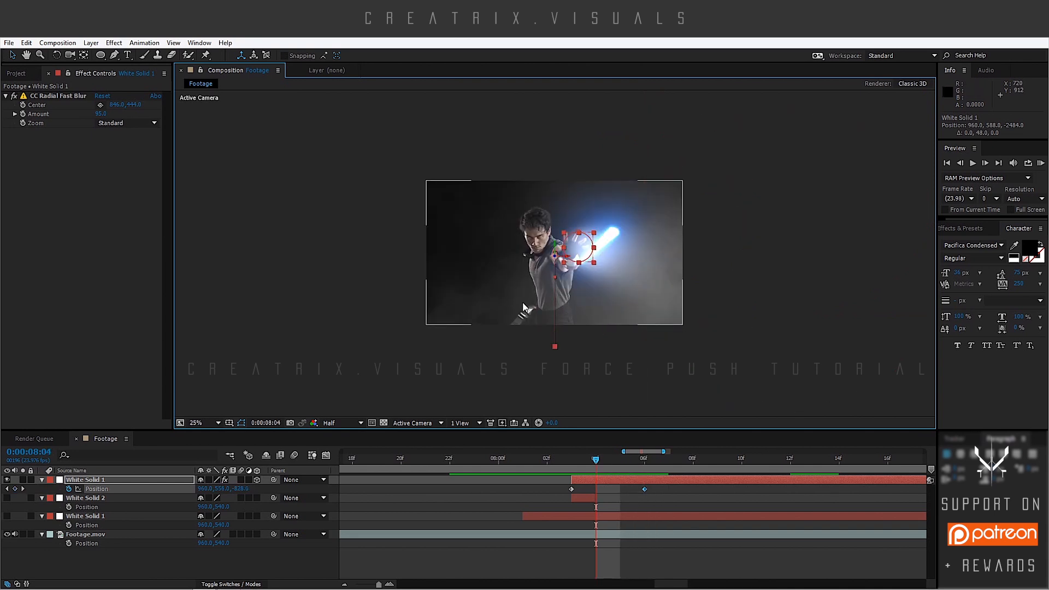
key("Page_Down")
key("Page_Down")
key("Page_Down")
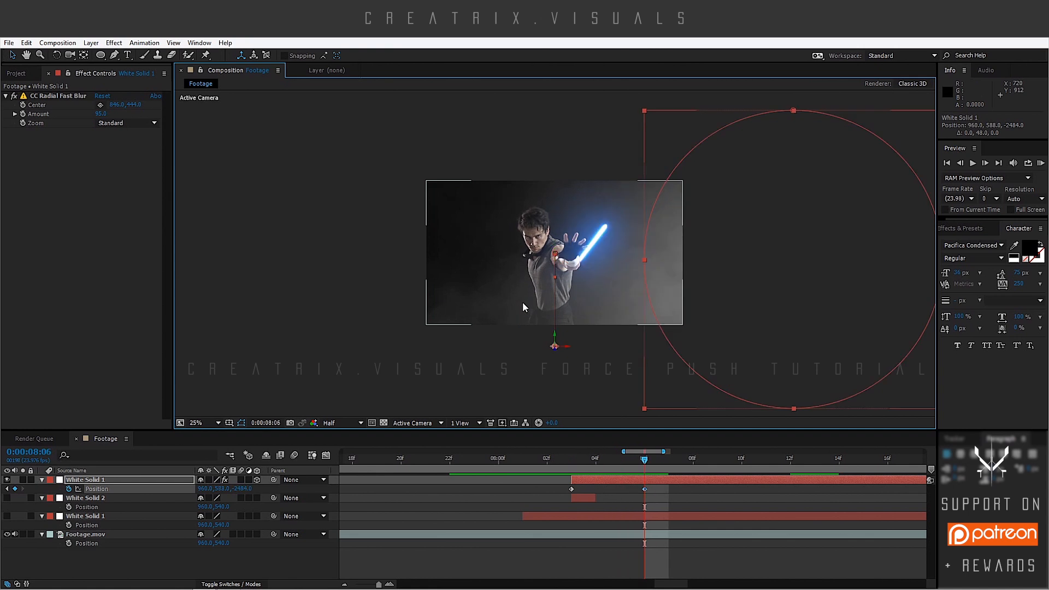
key("Page_Up")
key("Page_Up")
key("Page_Up")
key("Page_Down")
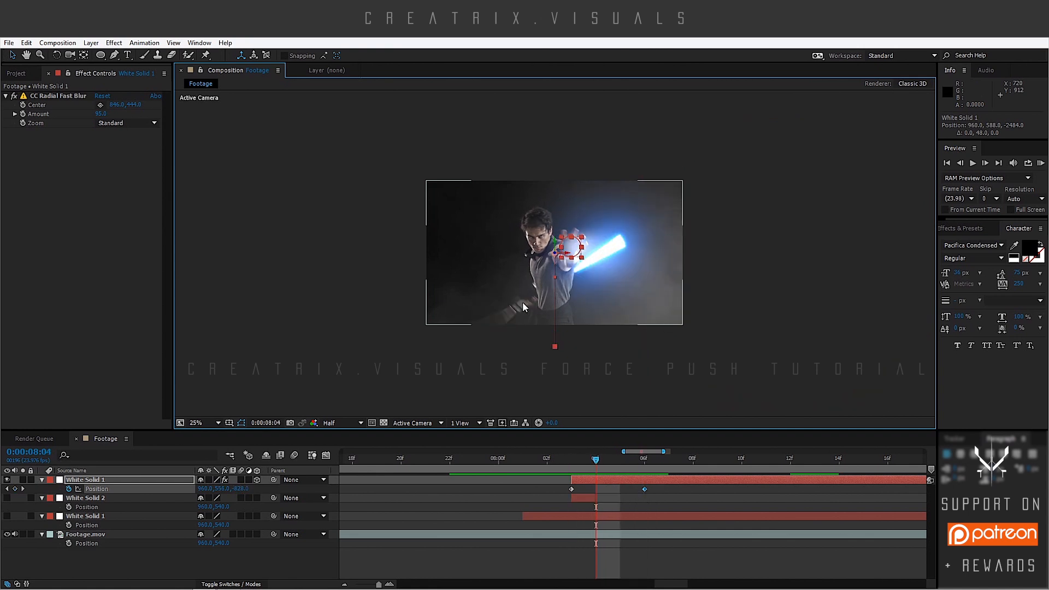
key("Page_Down")
key("Page_Down")
key("Page_Up")
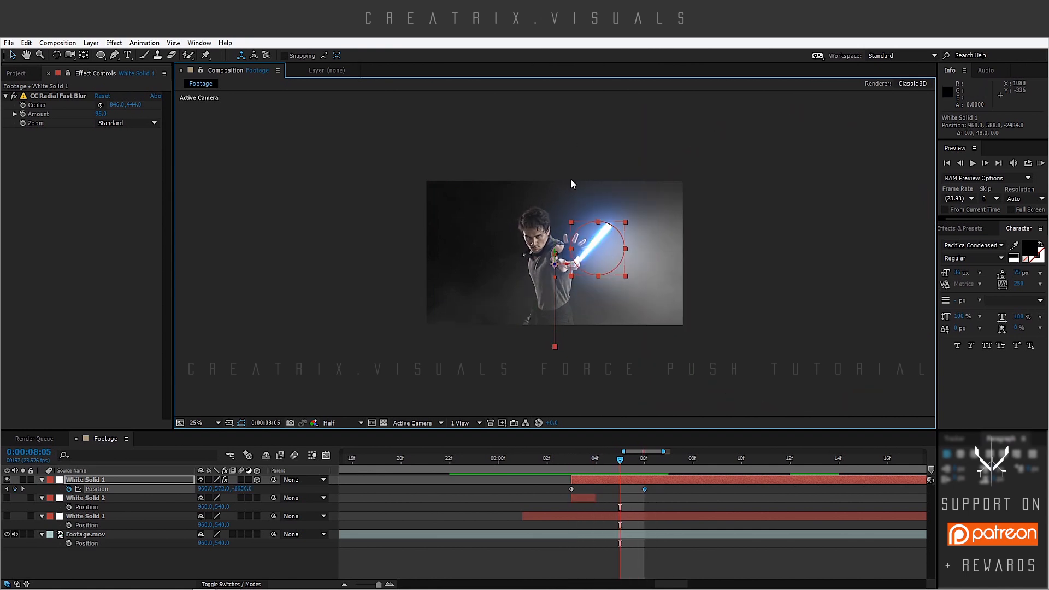
Solo the top white solid and reposition its radial blur center on the face at about 928, 468
key("period")
left_click(100, 105)
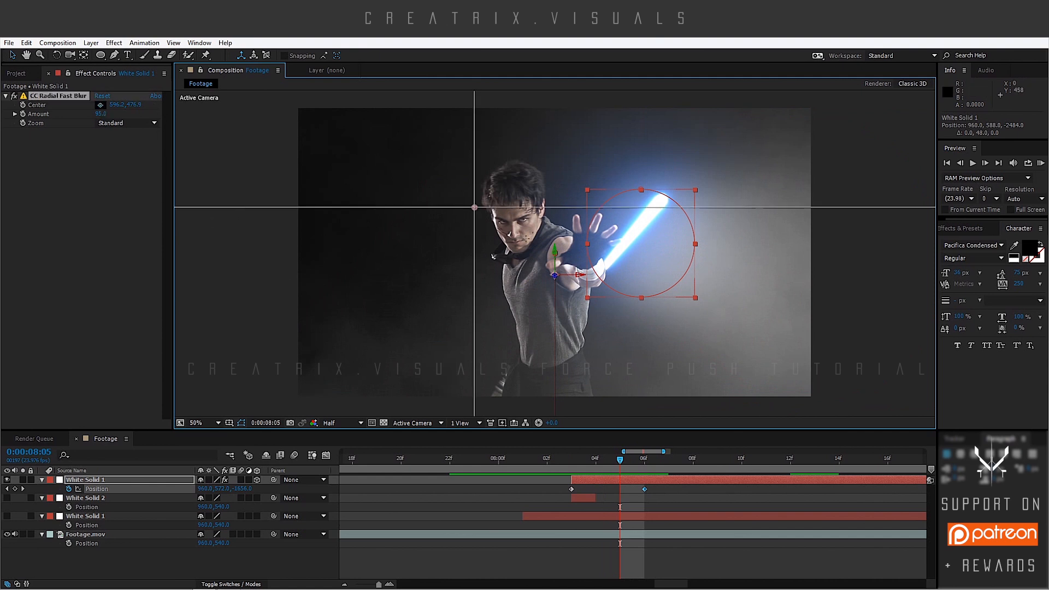
left_click(513, 232)
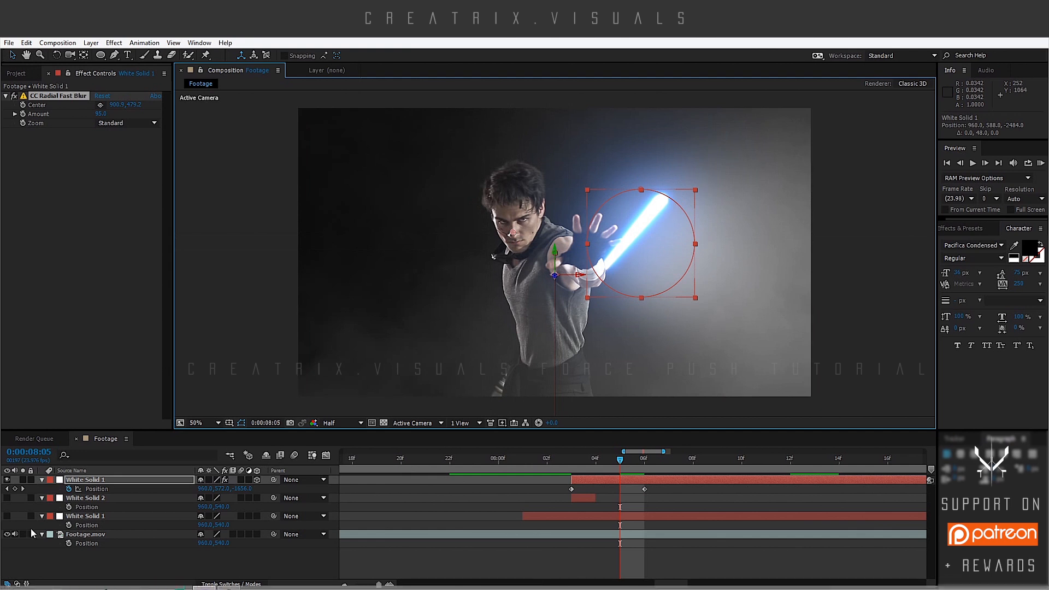
left_click(23, 480)
left_click(100, 105)
left_click(489, 207)
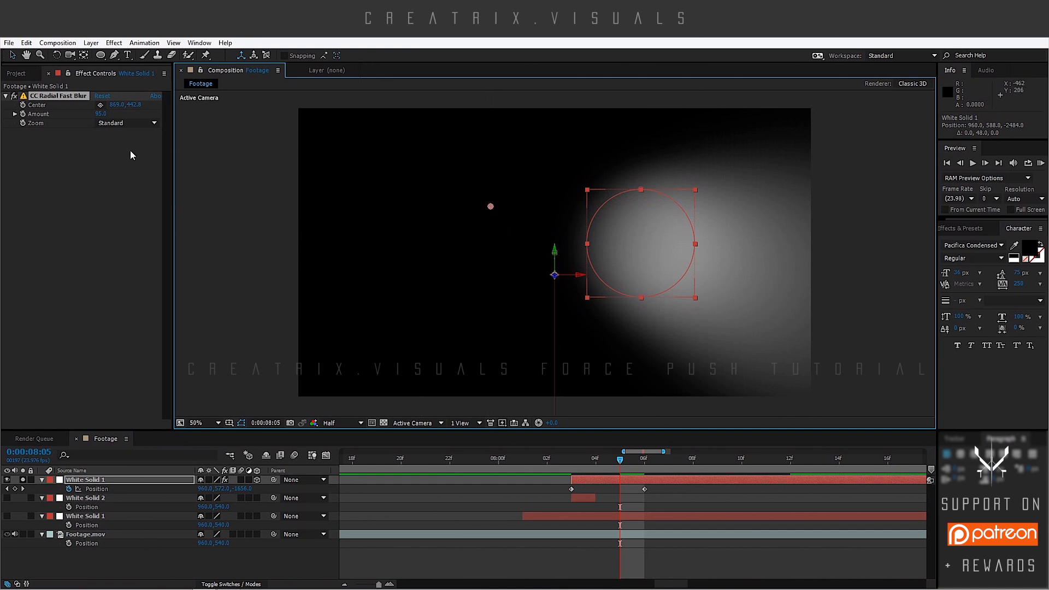
left_click(100, 105)
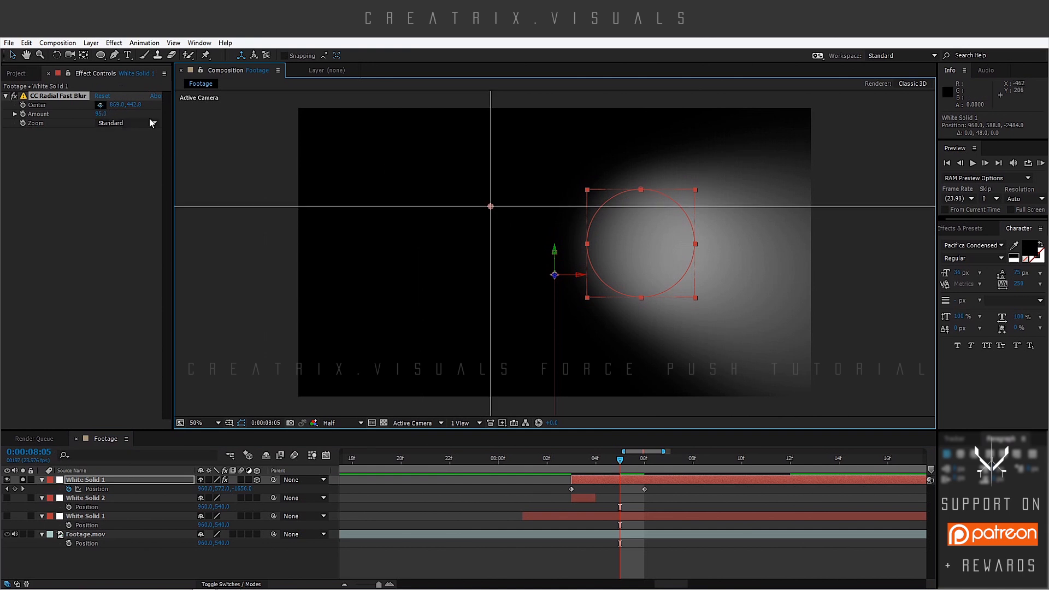
left_click(538, 217)
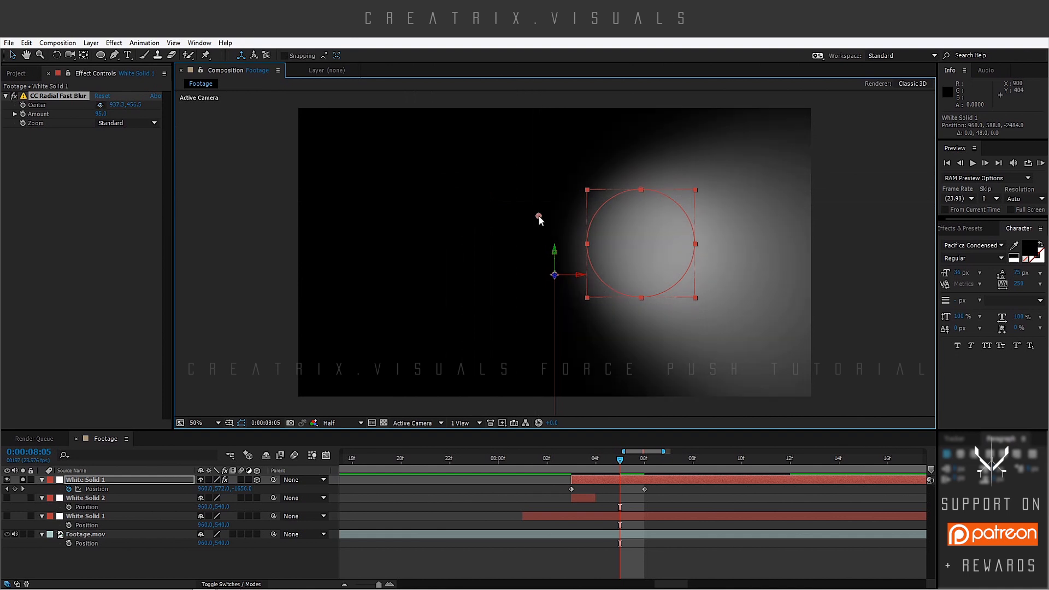
left_click_drag(539, 217, 535, 223)
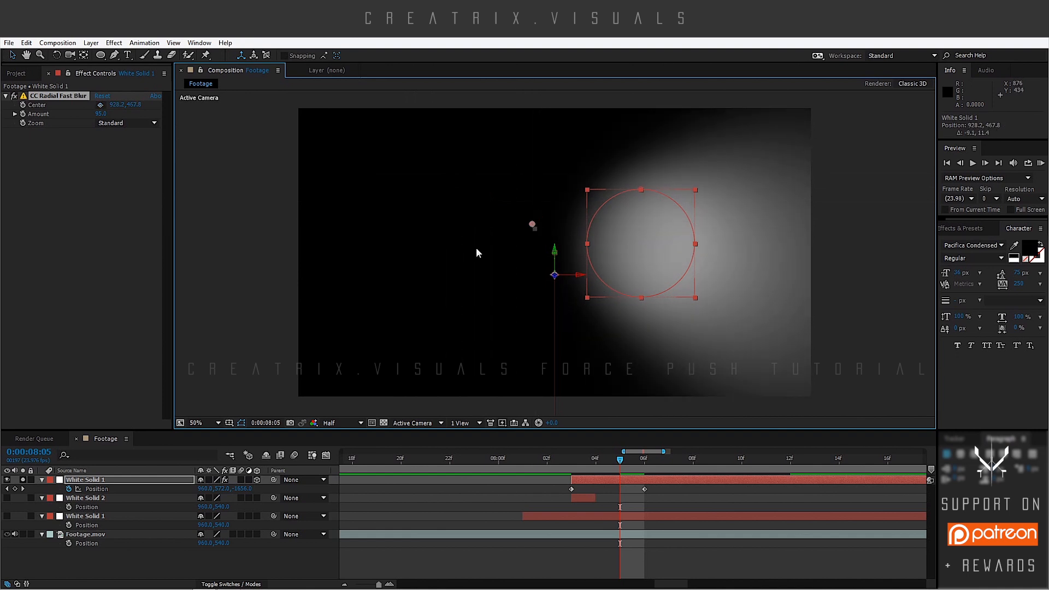
Collapse the three white solids' properties, unsolo the top one and make all of them visible over the footage
left_click(42, 480)
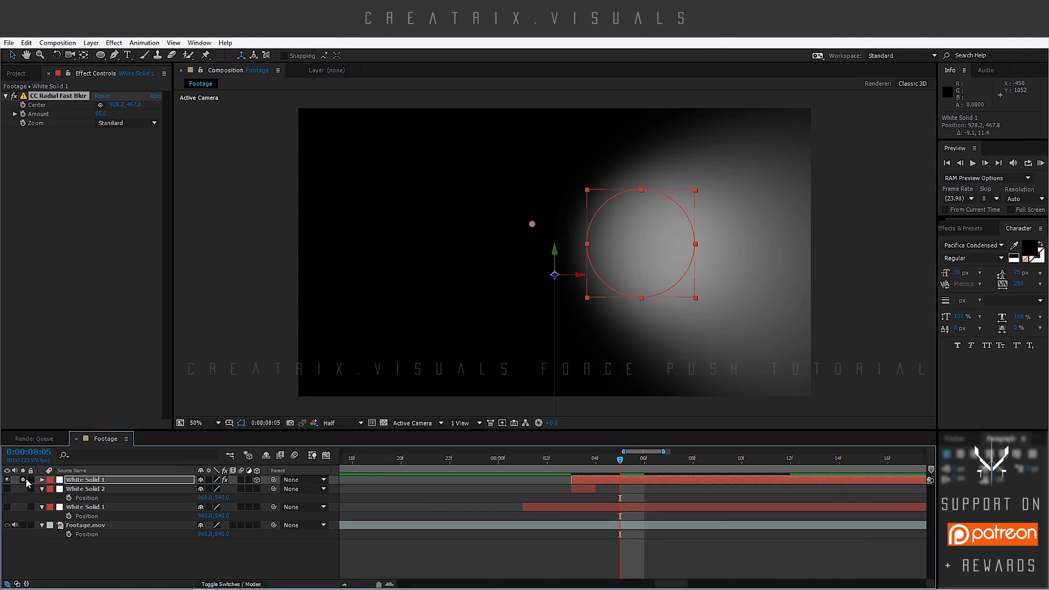
left_click(42, 489)
left_click(43, 498)
left_click_drag(9, 496, 7, 489)
left_click(343, 584)
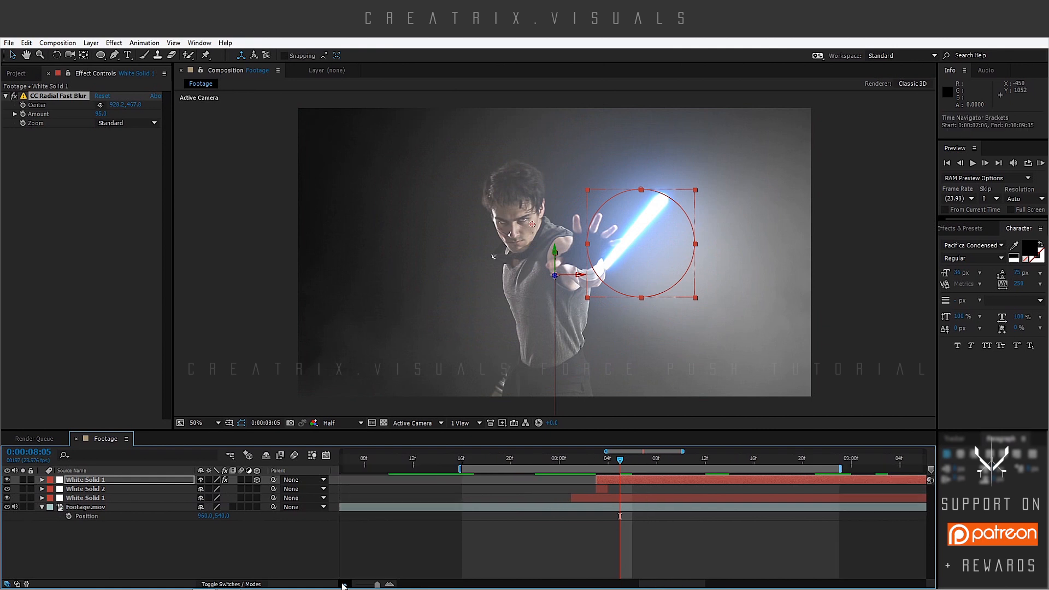
left_click(344, 585)
left_click(260, 548)
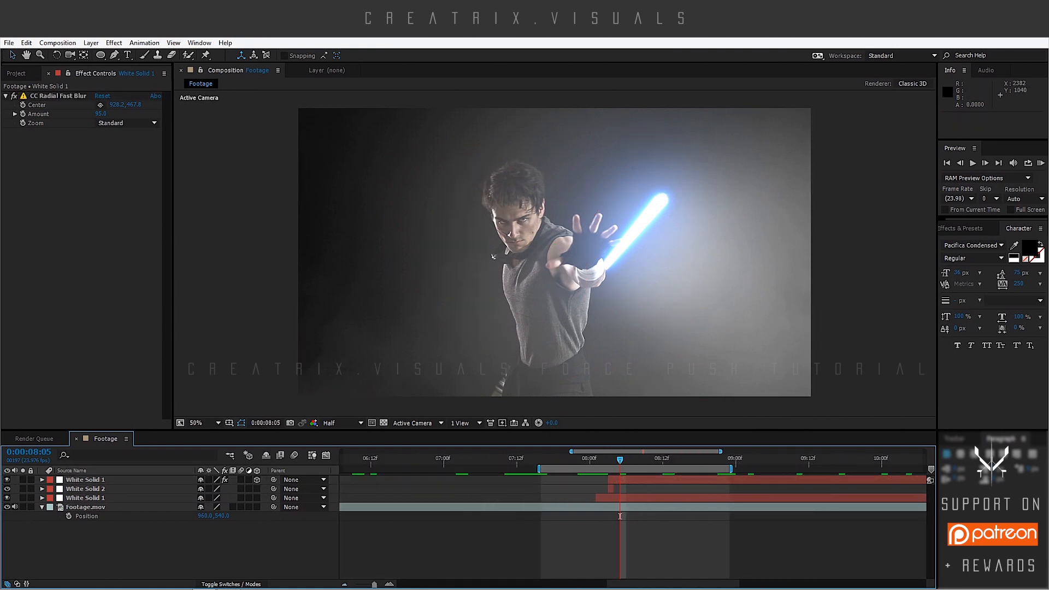
Preview the combined flashes and glow, and check the frames between 0:00:08:01 and 0:00:08:05
left_click(1040, 163)
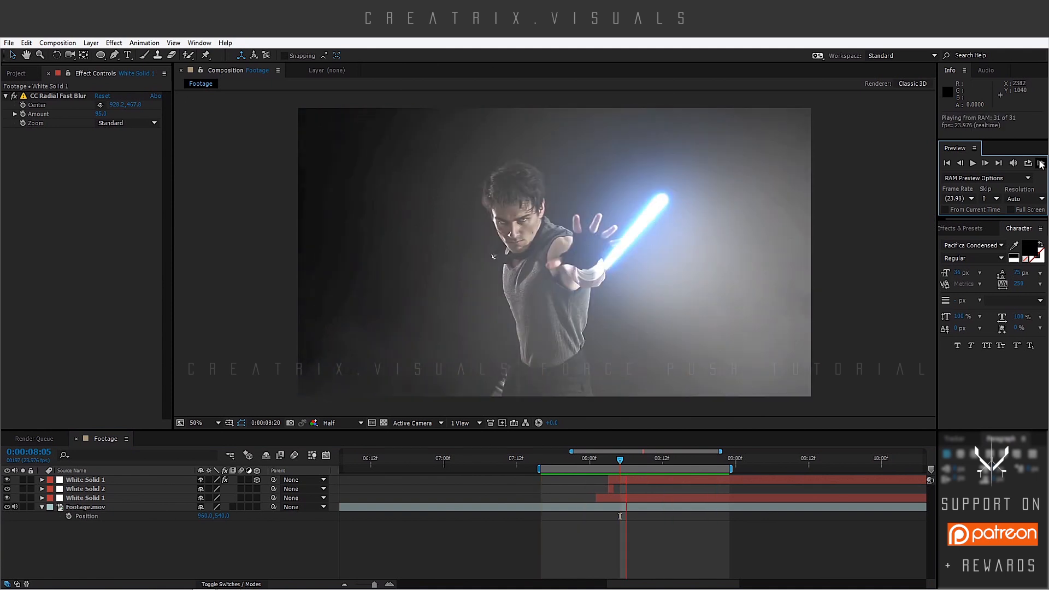
left_click(1040, 163)
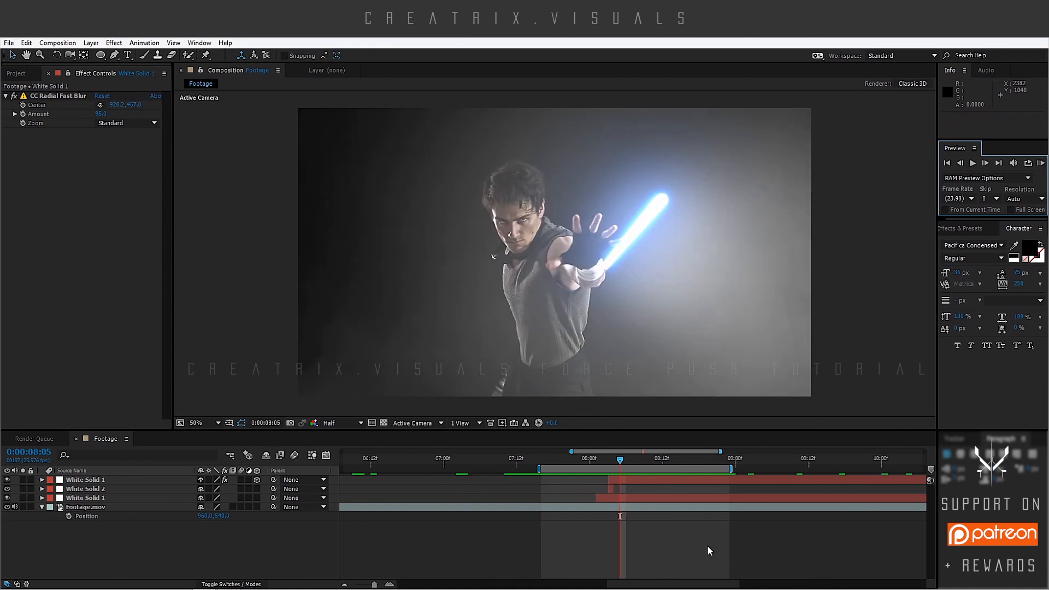
left_click(621, 459)
left_click_drag(621, 459, 616, 461)
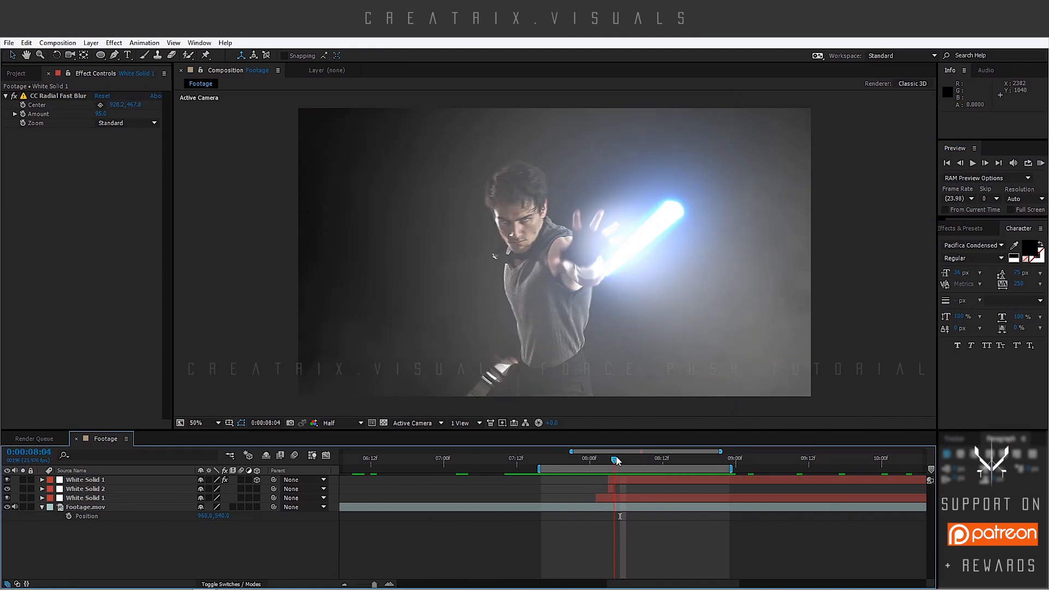
left_click_drag(614, 460, 595, 461)
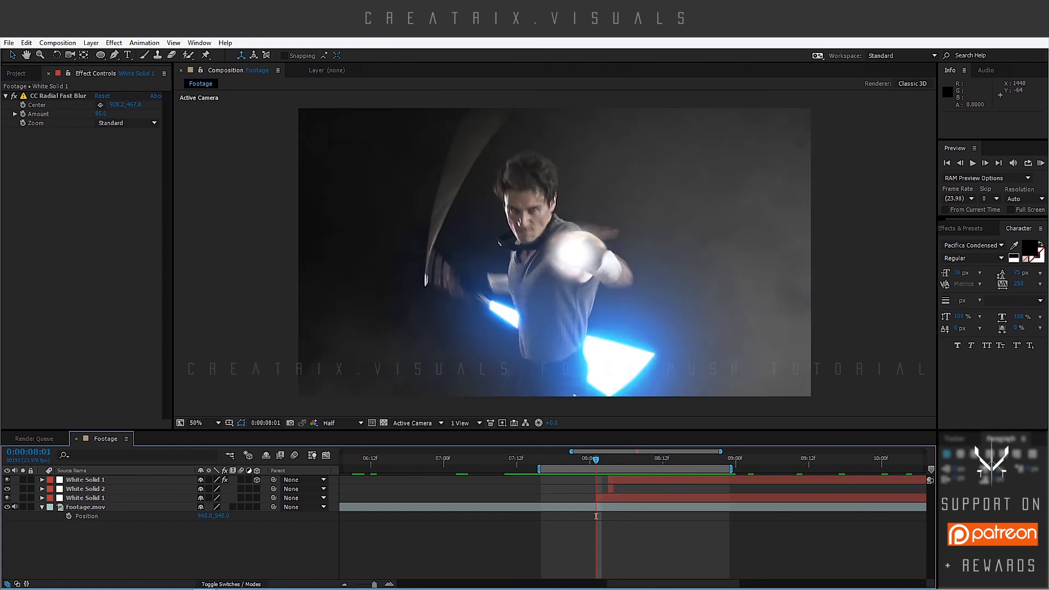
left_click_drag(595, 461, 614, 462)
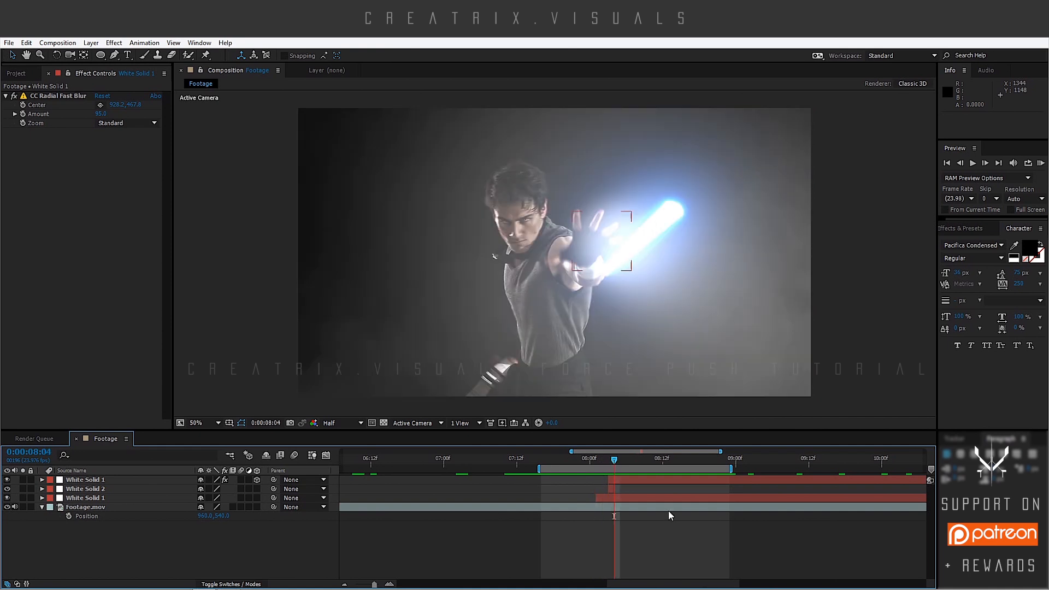
Add an adjustment layer on top, split it at 0:00:08:04 and delete the part before that frame
key("ctrl+alt+y")
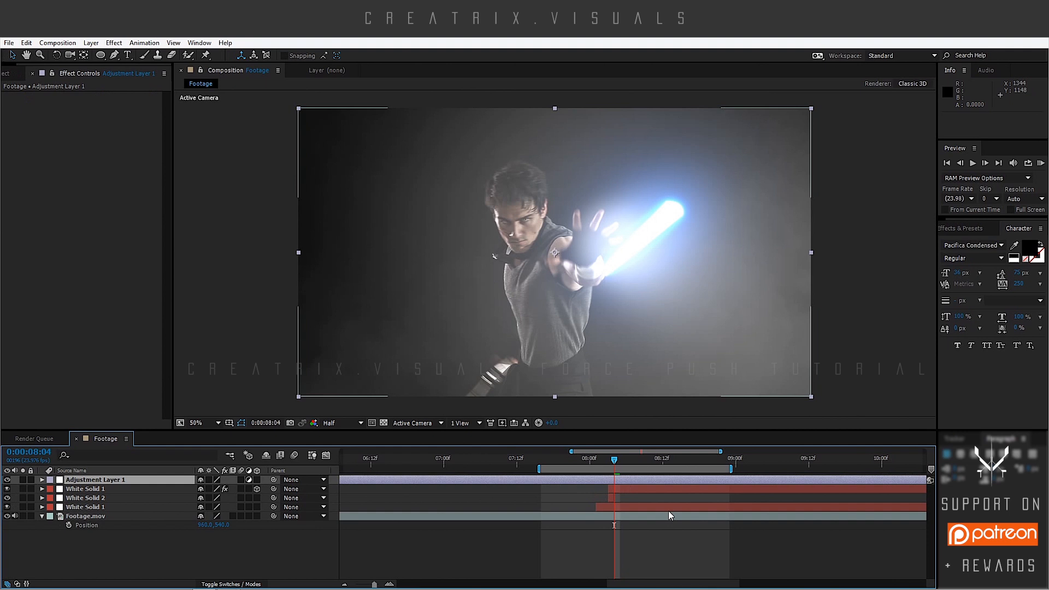
key("ctrl+shift+d")
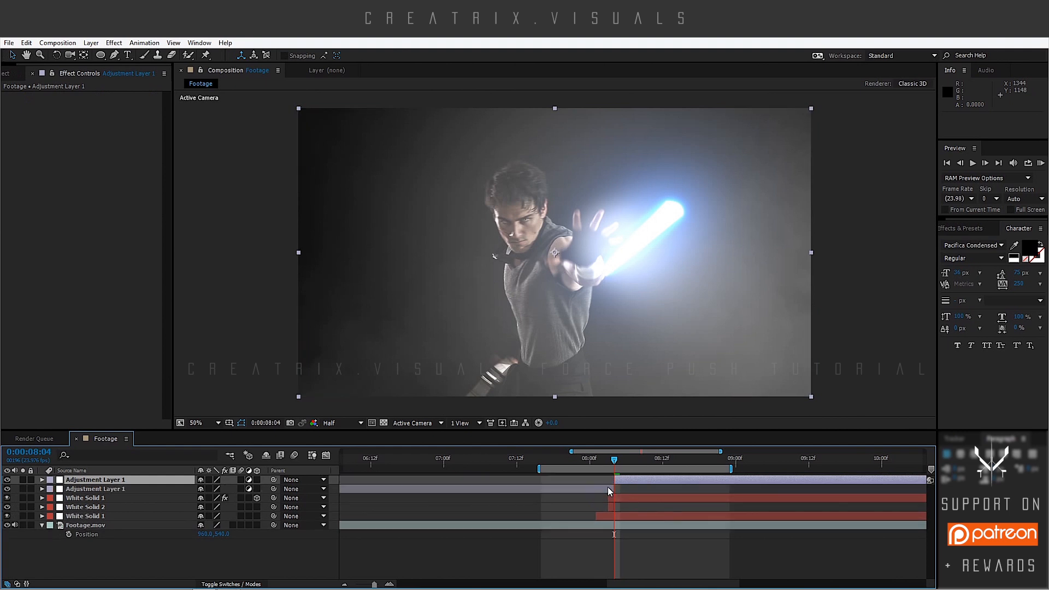
left_click(610, 490)
key("Delete")
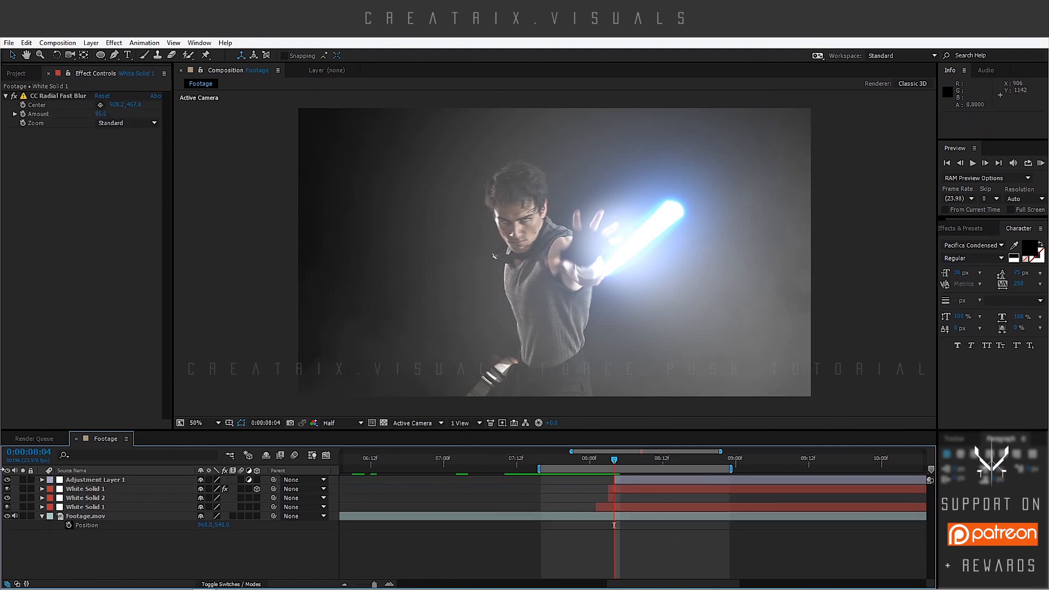
Hide the adjustment layer and the three white solids, and apply the Bulge effect to the adjustment layer
left_click_drag(7, 479, 7, 507)
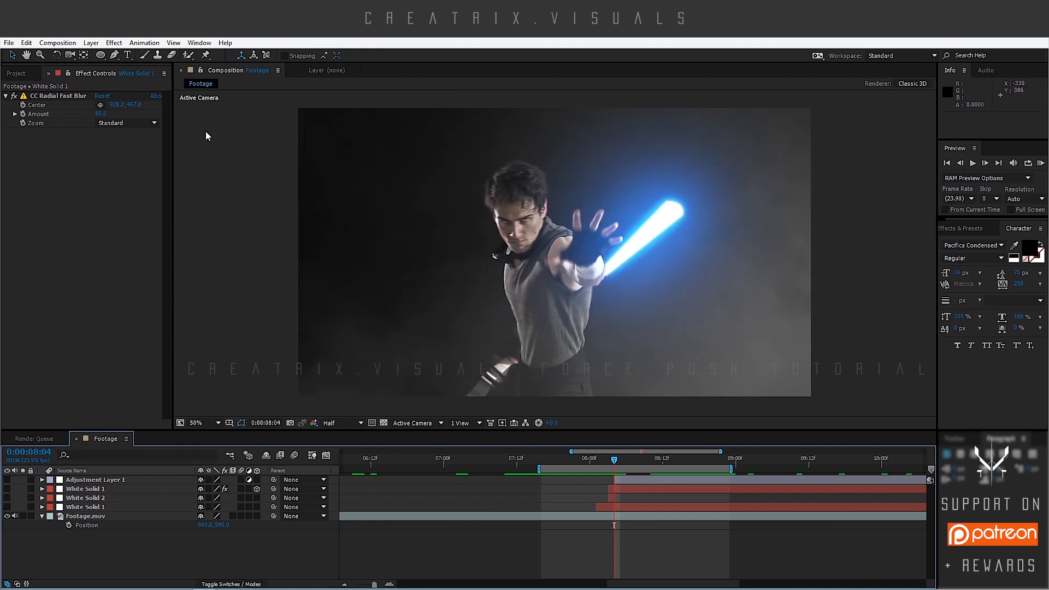
left_click(110, 479)
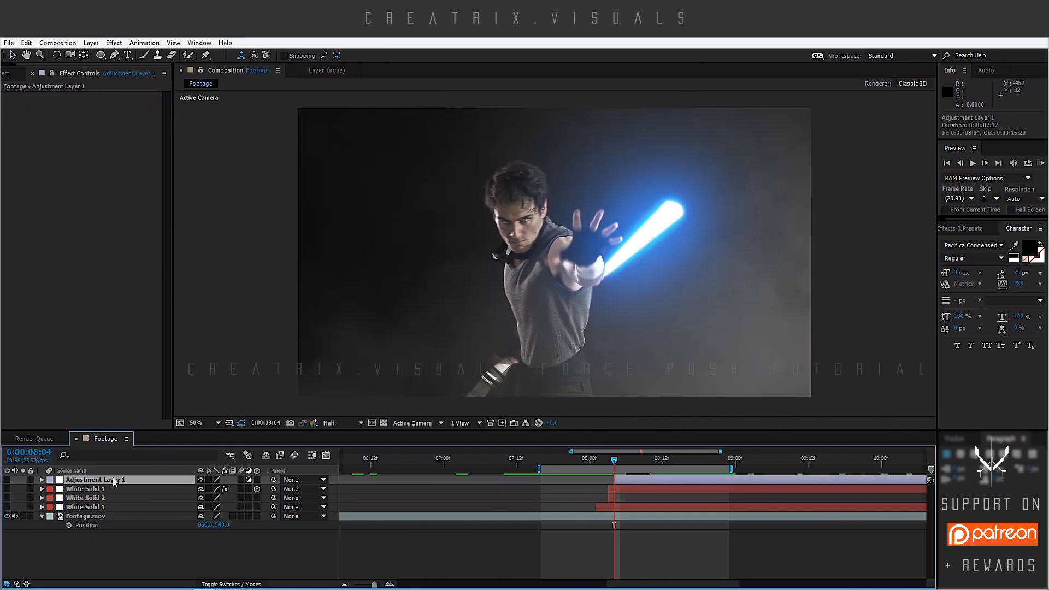
left_click(113, 43)
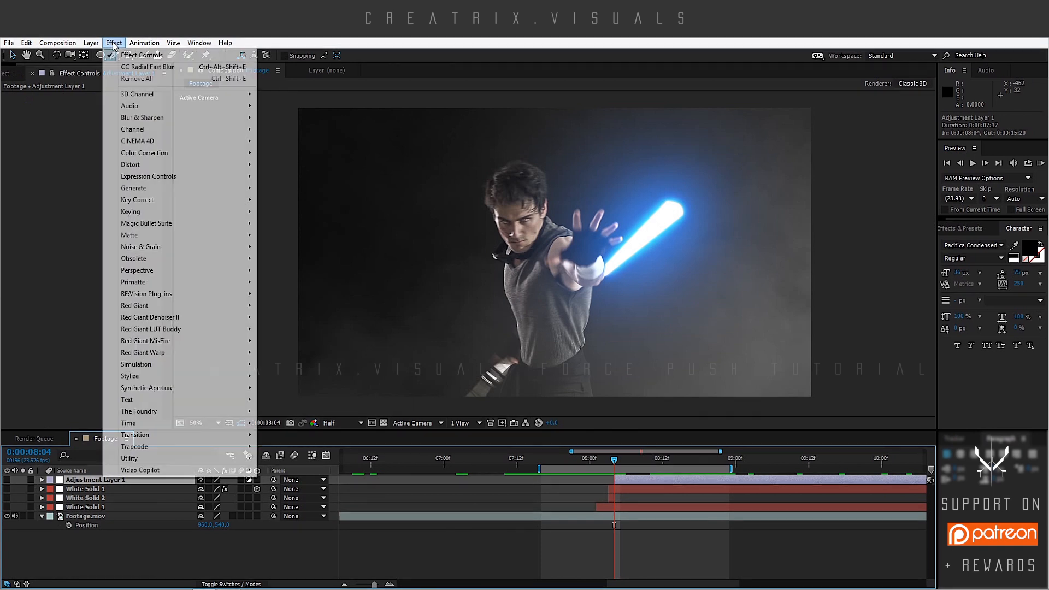
mouse_move(147, 166)
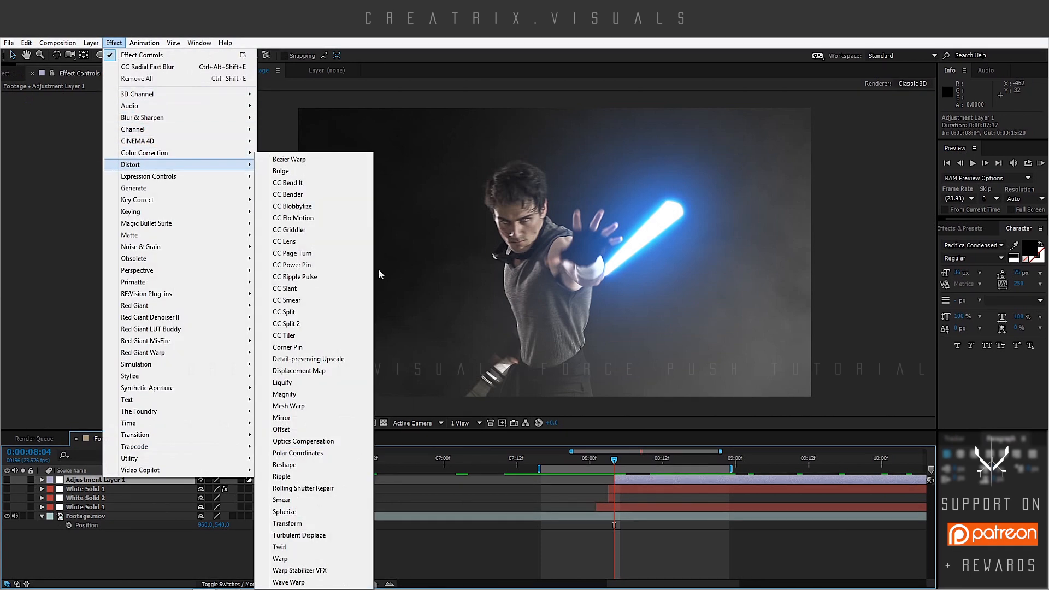
left_click(284, 171)
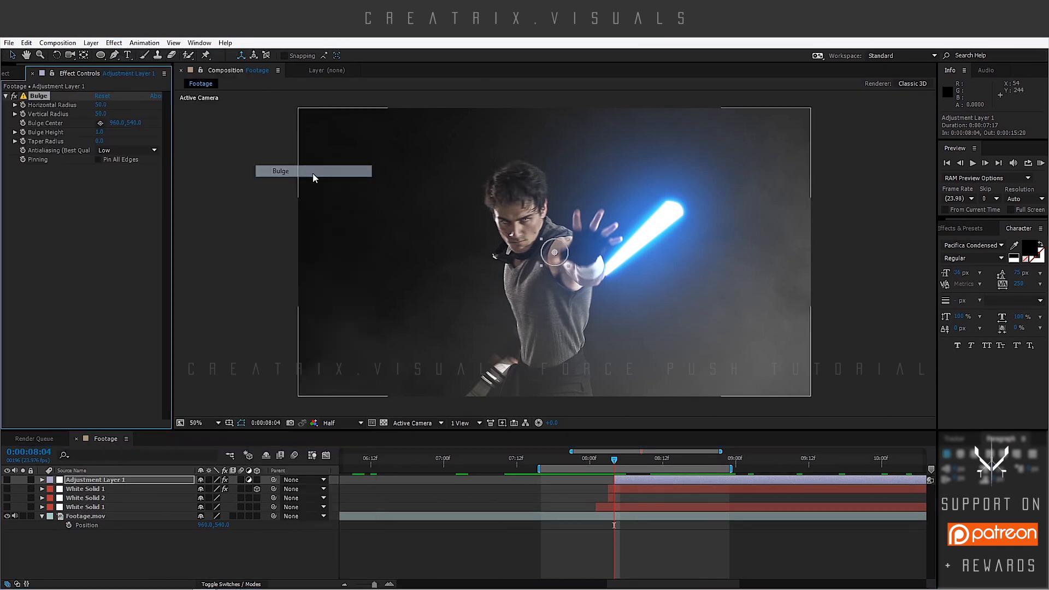
Make the adjustment layer visible and place the Bulge Center on the man's palm at 1074, 520
left_click(7, 479)
scroll(554, 253, "up", 2)
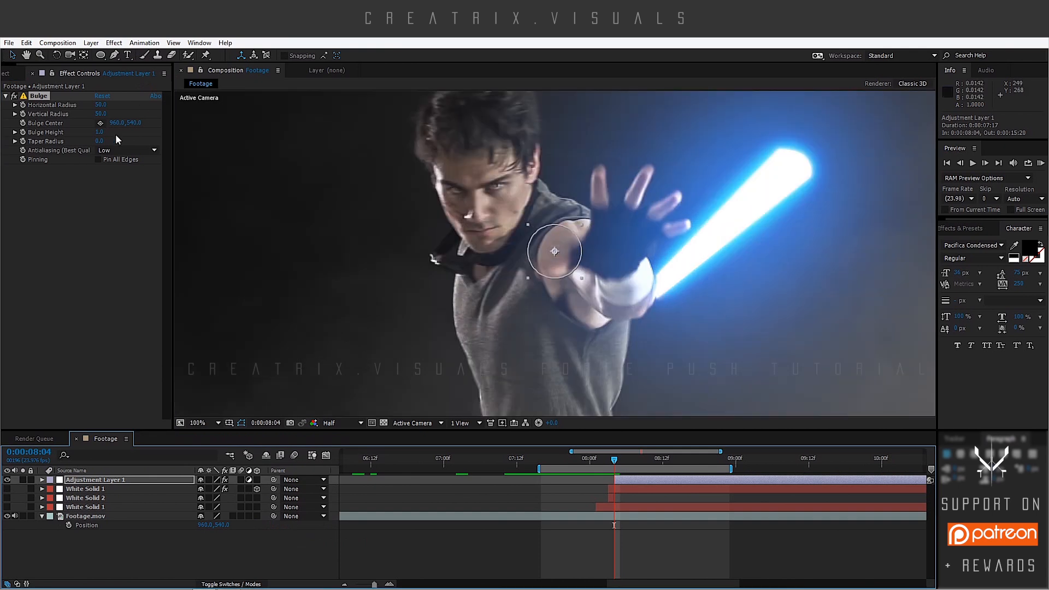
left_click(100, 123)
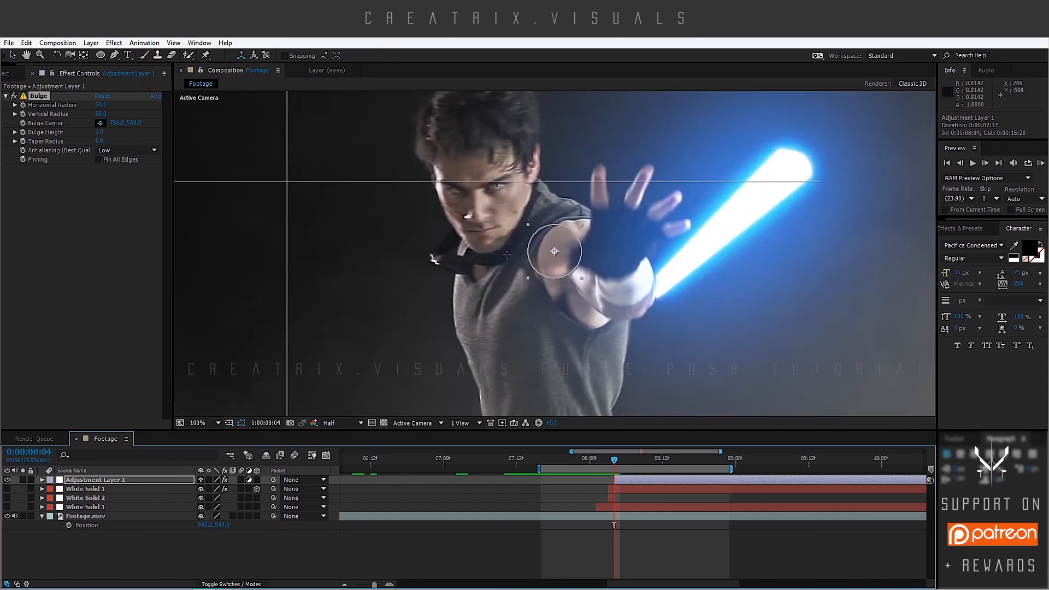
left_click(615, 241)
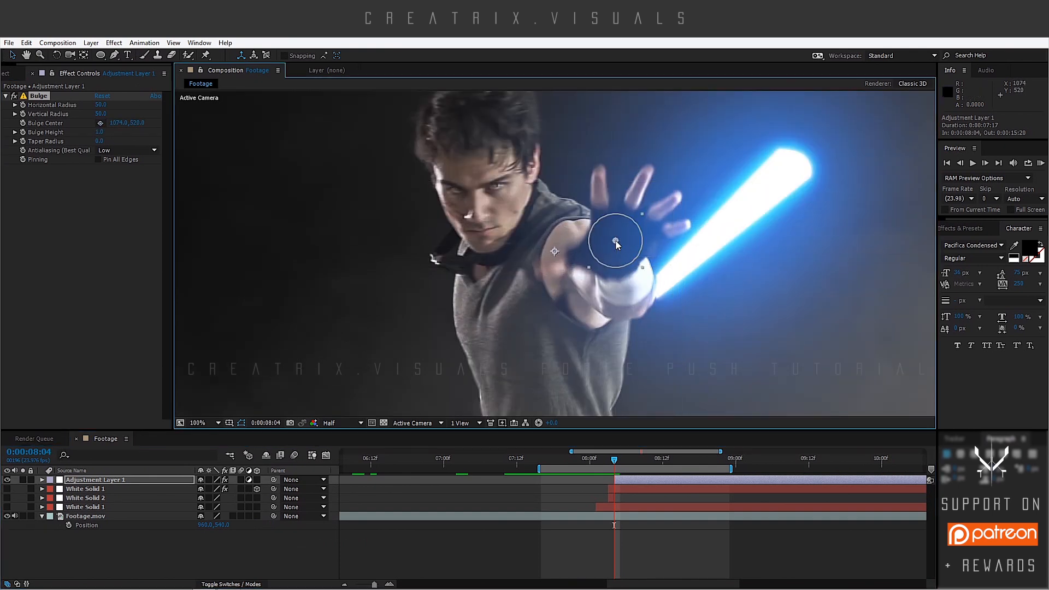
Set the bulge's Horizontal Radius and Vertical Radius to 500
left_click(100, 105)
type("500")
key("Return")
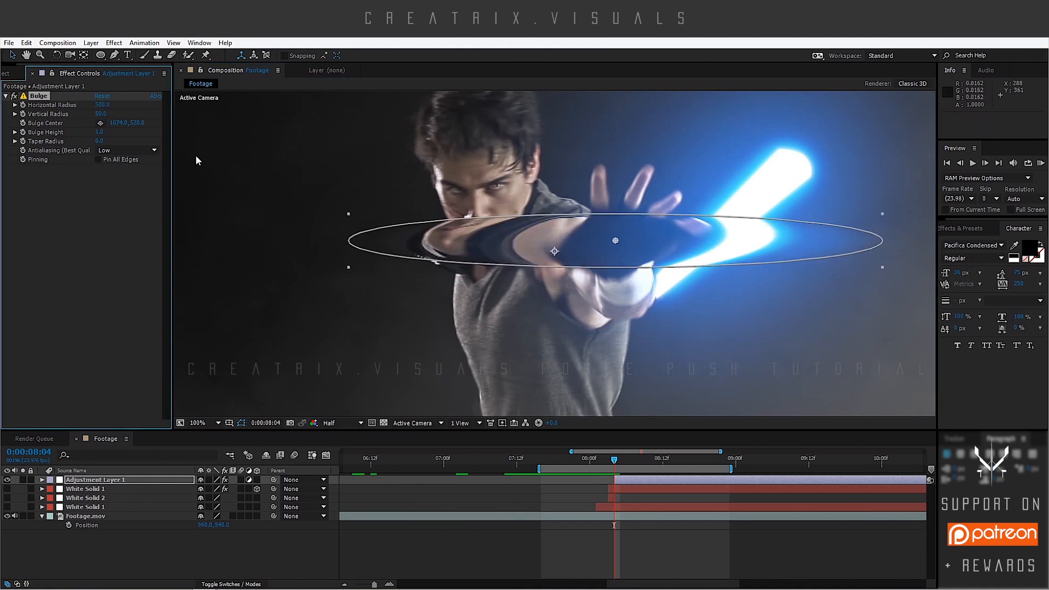
left_click(102, 113)
type("500")
key("Return")
Set the bulge's Antialiasing to High and enable Pin All Edges
left_click(114, 151)
left_click(101, 166)
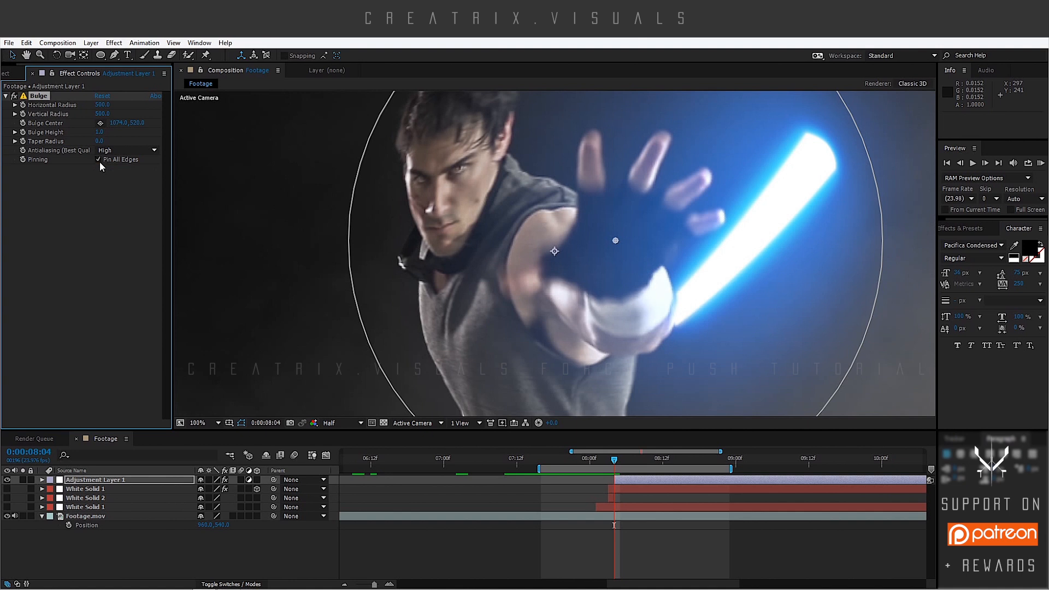
scroll(558, 230, "down", 2)
scroll(558, 230, "up", 1)
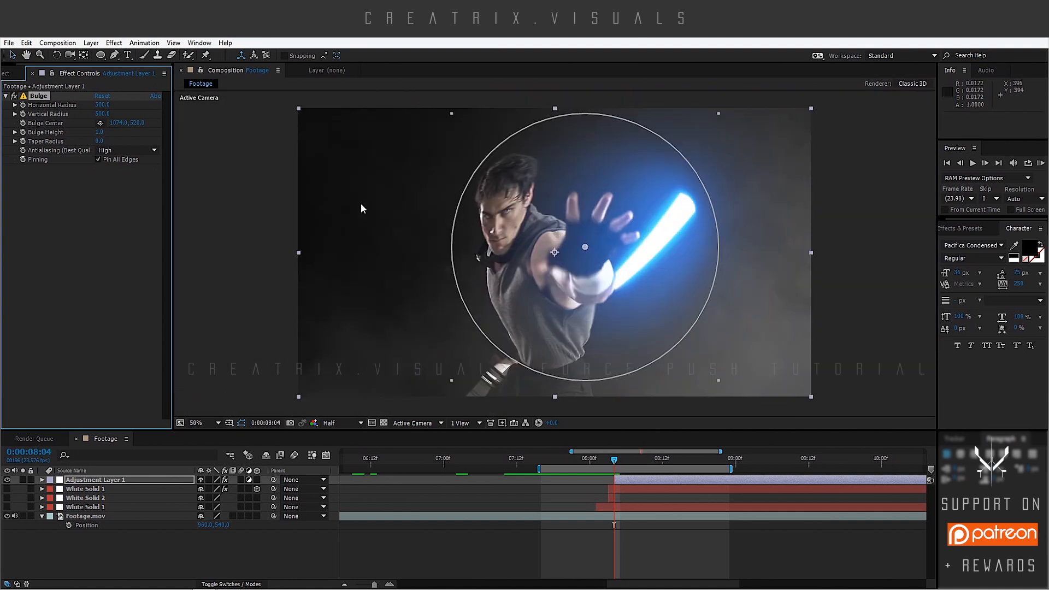
Set the Bulge Height to 0.5 and enable its keyframing at 0:00:08:04
left_click(102, 134)
type(".5")
key("Return")
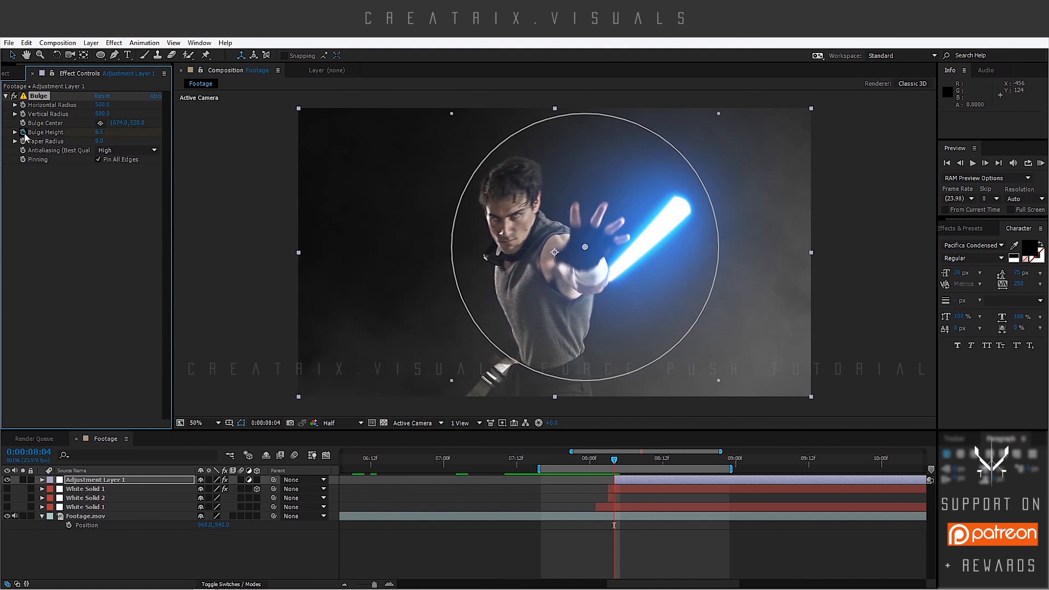
Advance three frames to 0:00:08:07 and set the Bulge Height to 0
key("Page_Down")
key("Page_Down")
key("Page_Down")
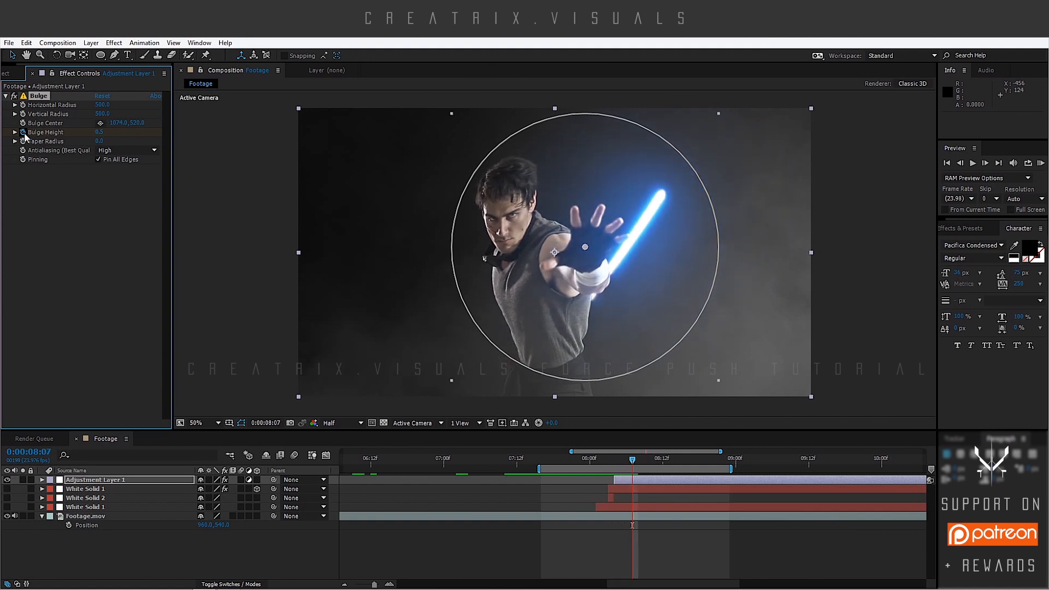
left_click(98, 131)
key("Return")
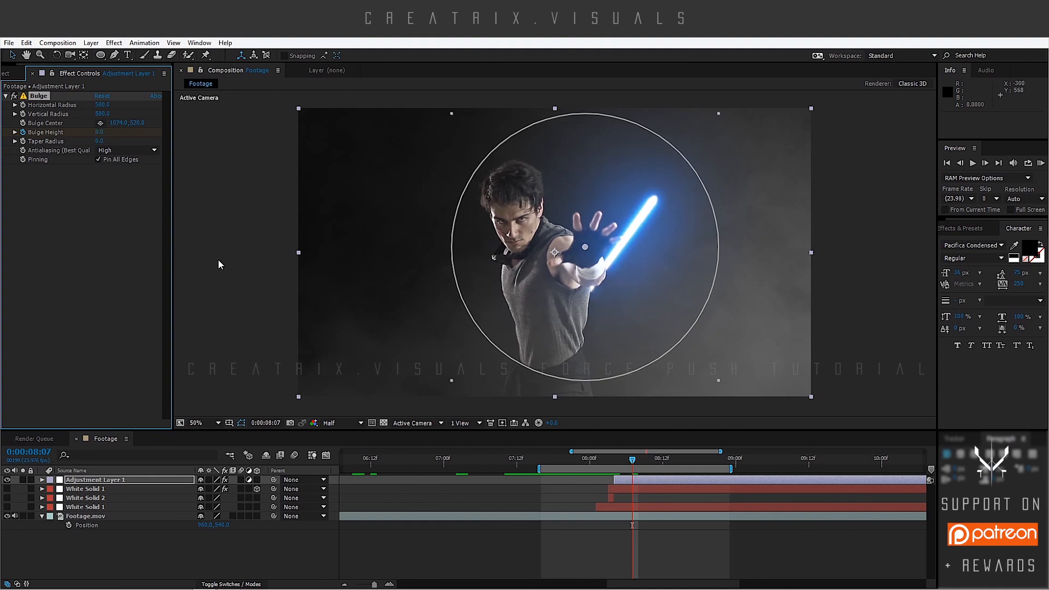
Split the adjustment layer at 0:00:08:07 and delete the part after the split
key("ctrl+d")
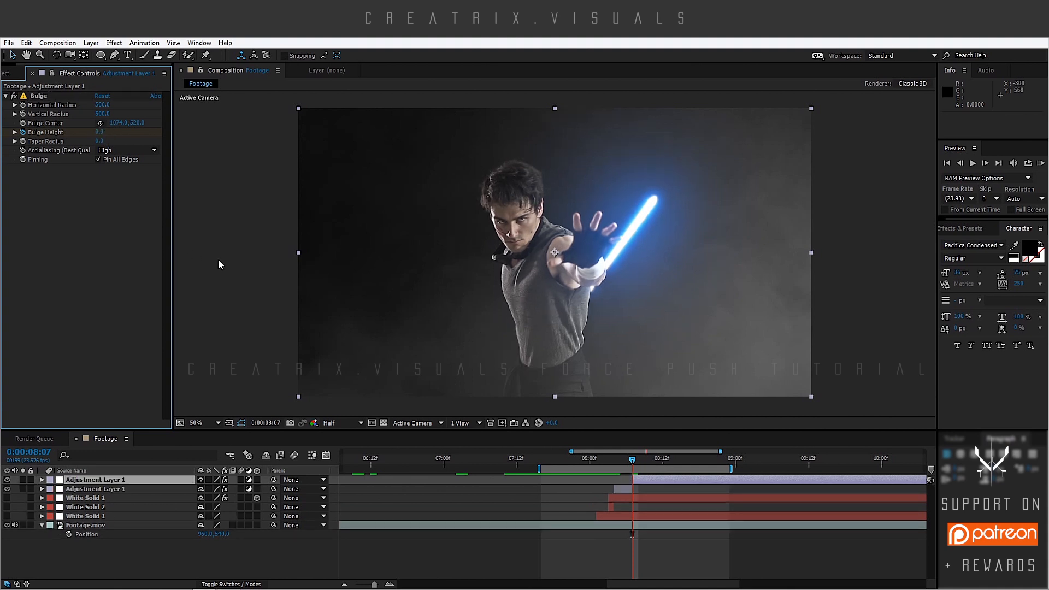
left_click(117, 490)
left_click(115, 481)
key("Delete")
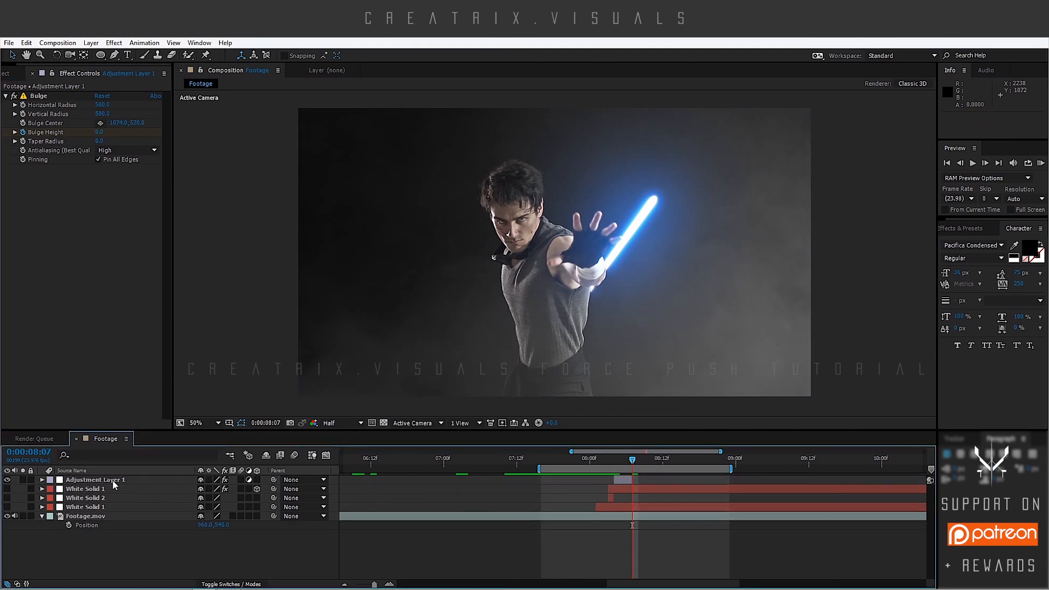
Rename the remaining adjustment layer as Buldge
right_click(114, 481)
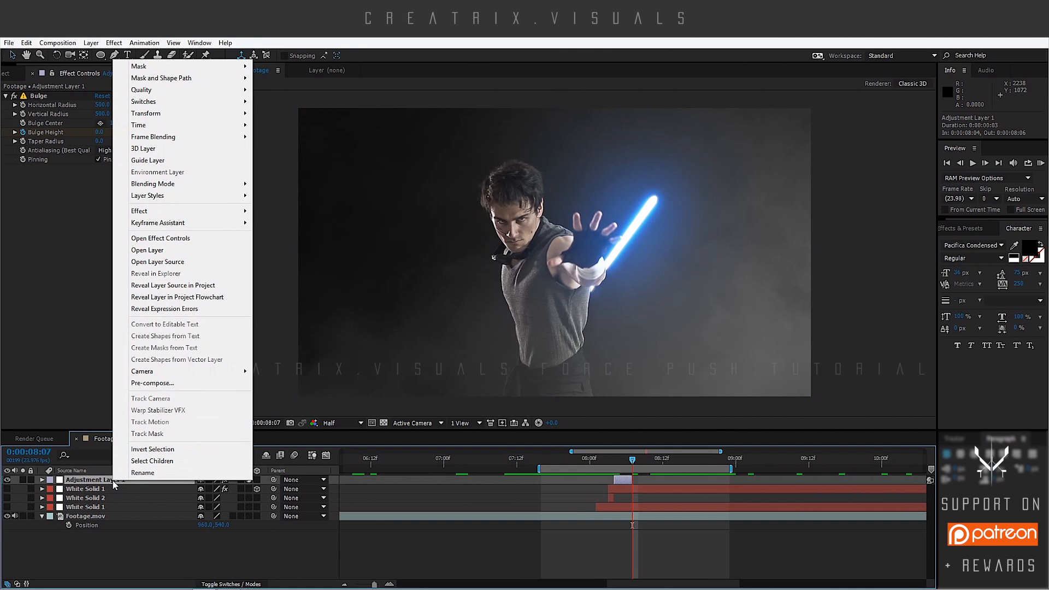
left_click(139, 473)
type("Bulbge")
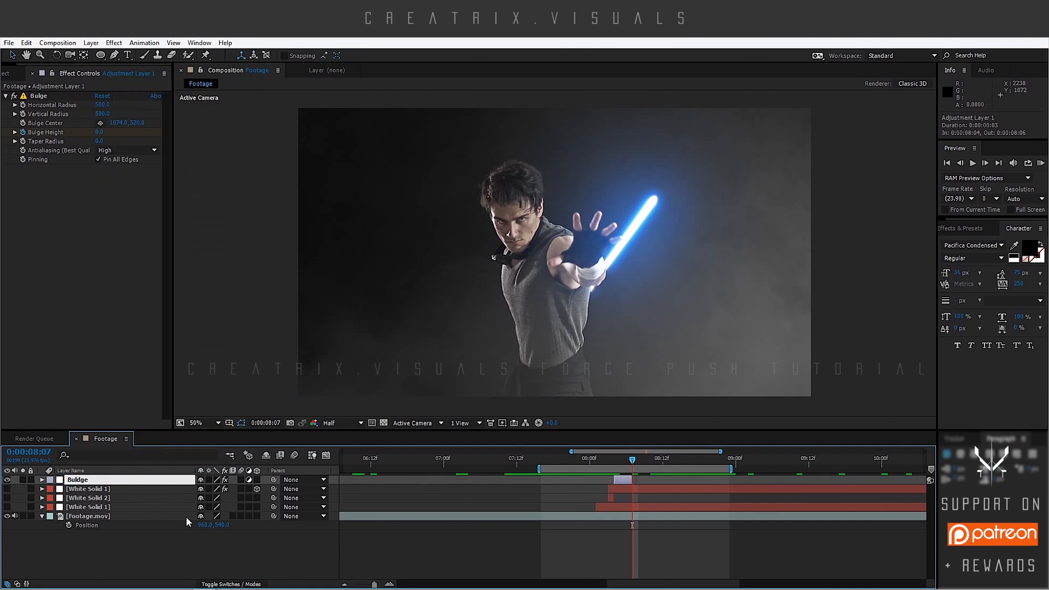
key("Return")
Duplicate the Buldge layer and expand the copy's Bulge effect properties in the timeline
left_click(389, 583)
left_click(391, 584)
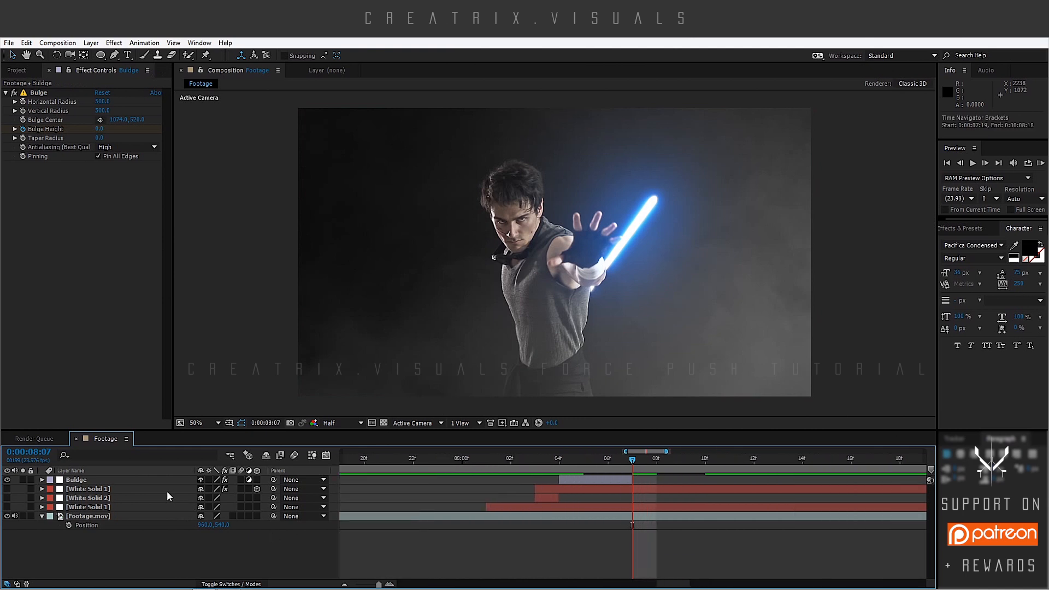
left_click(112, 477)
key("ctrl+d")
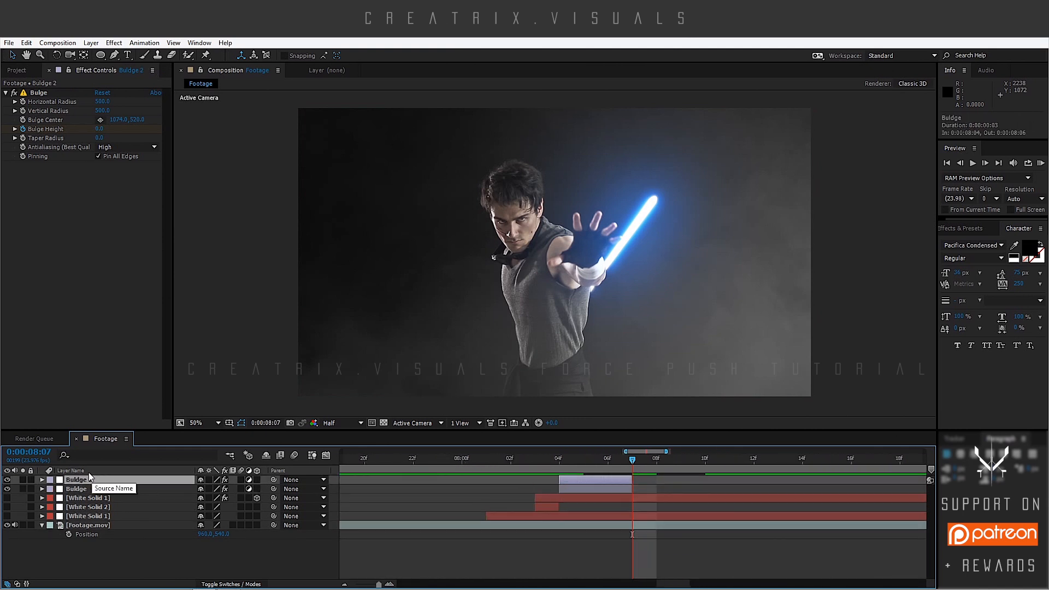
left_click(42, 480)
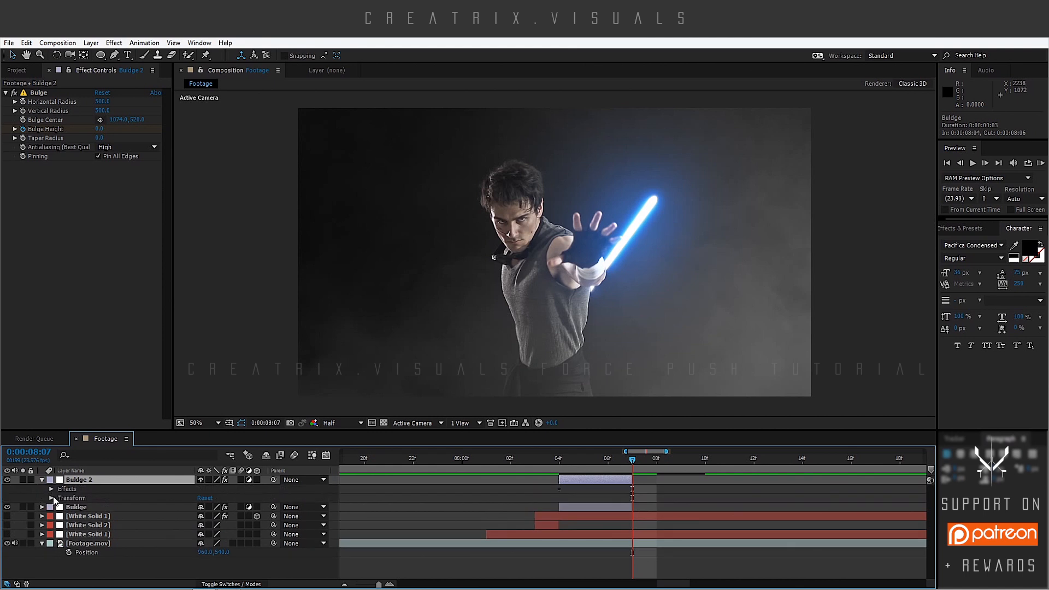
left_click(51, 488)
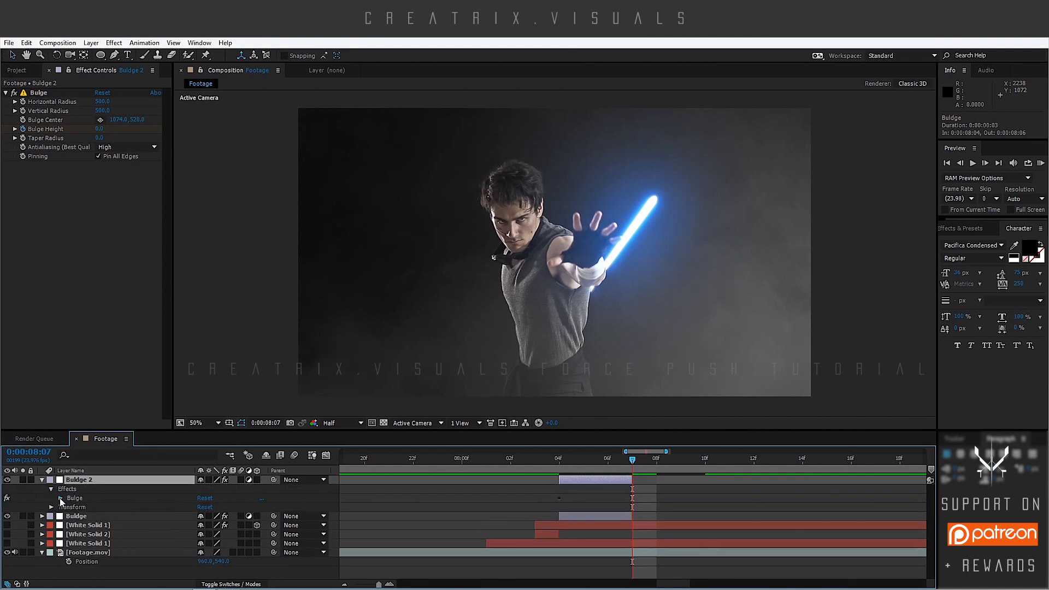
left_click(61, 498)
Extend the end of the duplicate layer to 0:00:08:13 and set its Bulge Height to -0.5 at 0:00:08:07
left_click(344, 584)
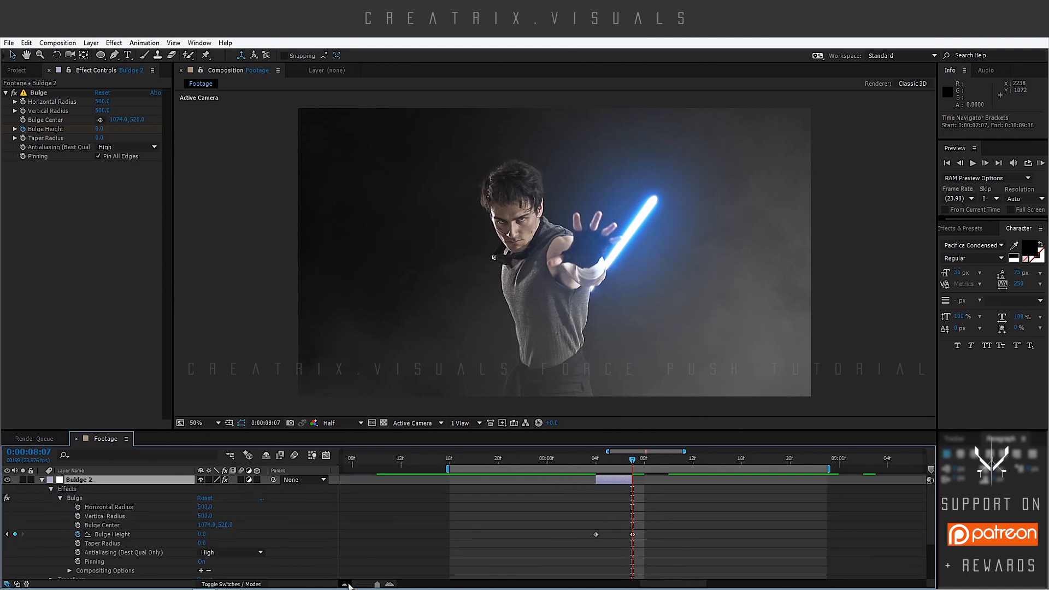
left_click_drag(634, 478, 726, 477)
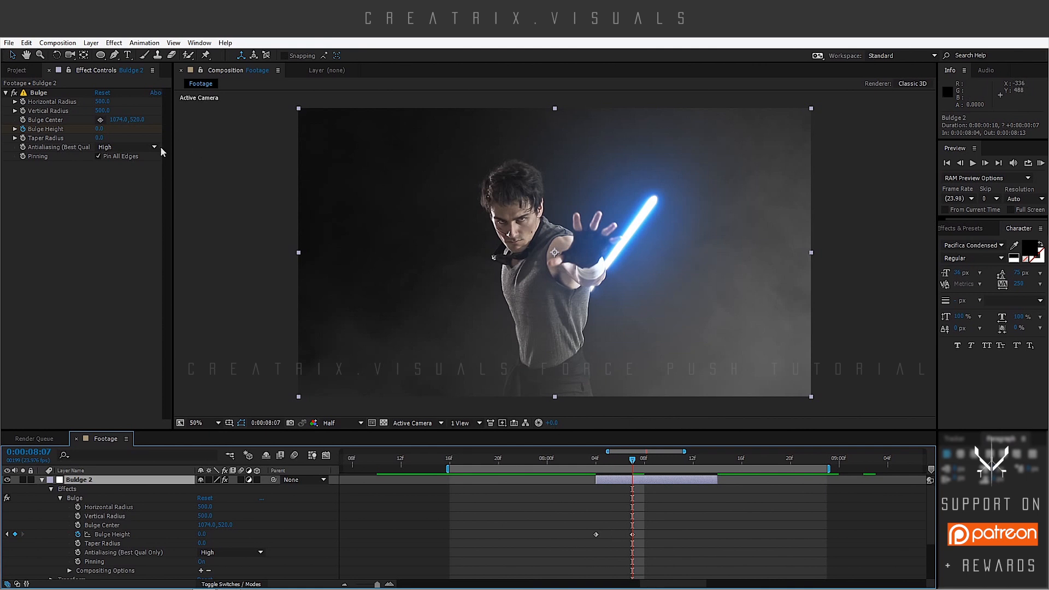
left_click(104, 128)
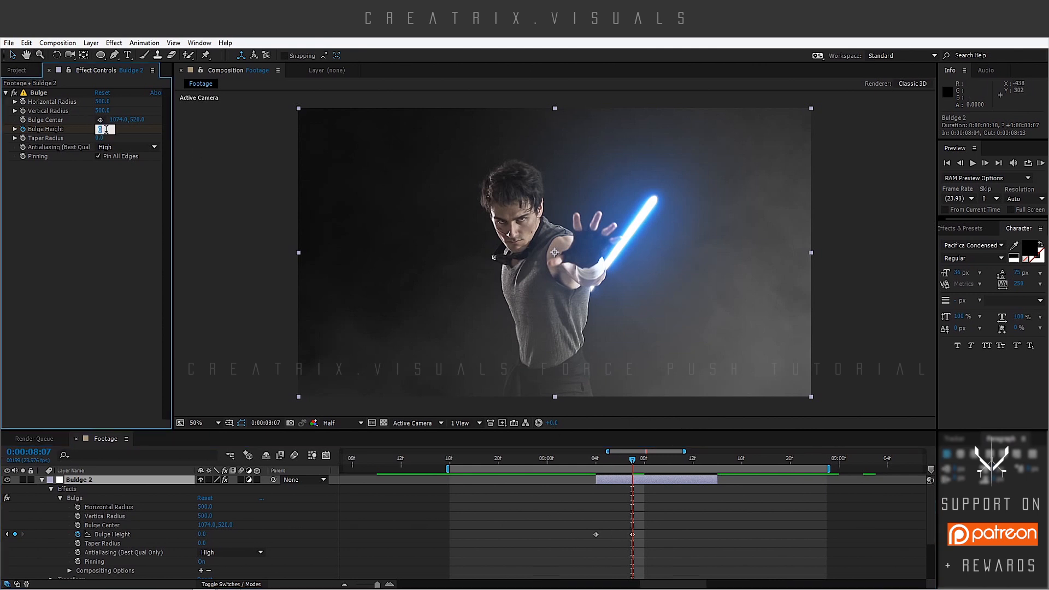
type("-0.5")
key("Return")
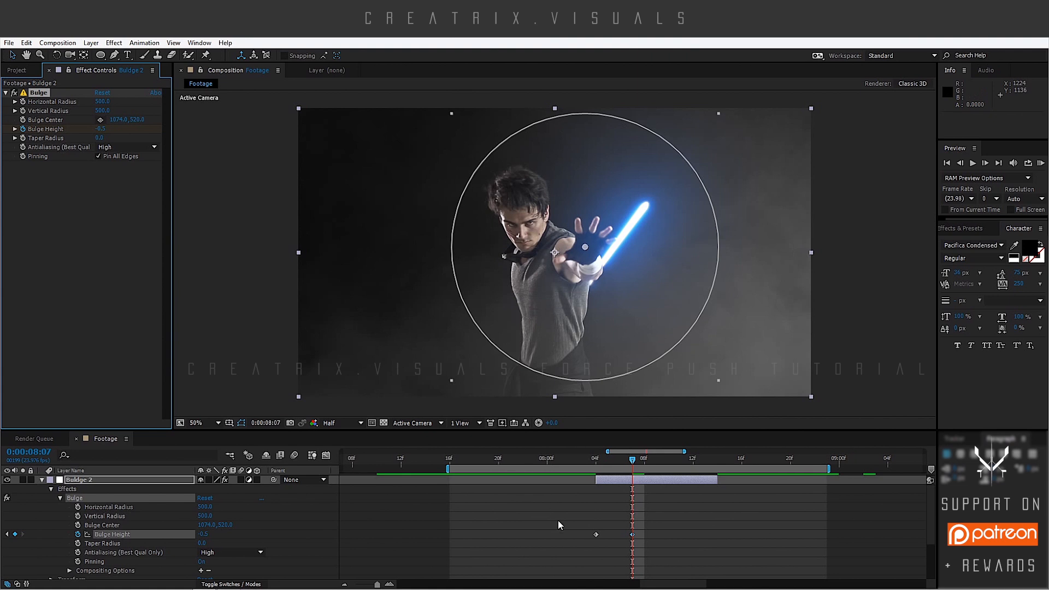
Set the duplicate's Horizontal Radius and Vertical Radius to 250
left_click(102, 101)
type("250")
key("Return")
left_click(102, 111)
type("250")
key("Return")
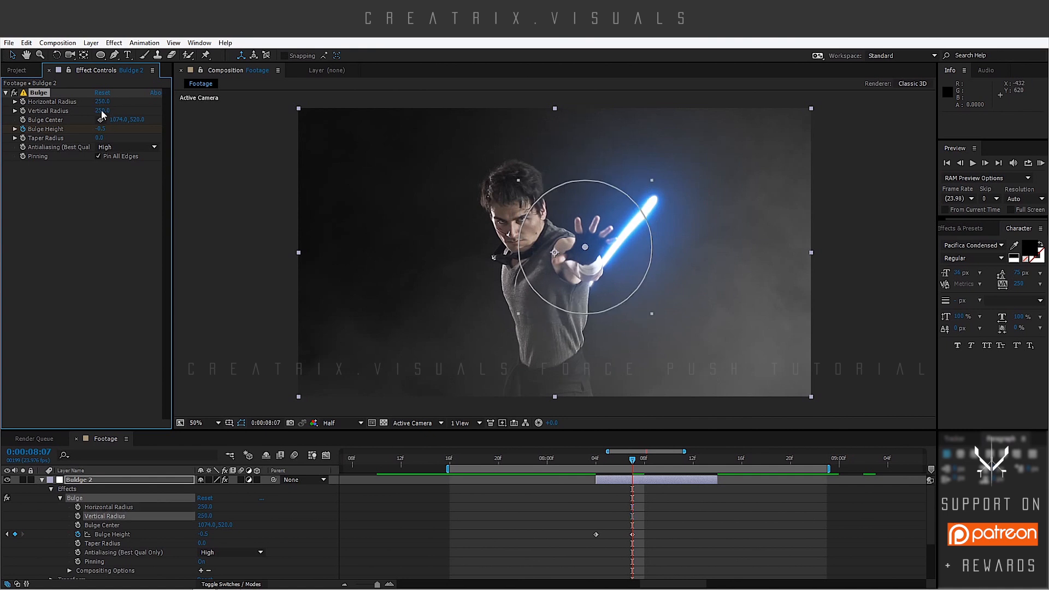
Set the duplicate's Bulge Height to 0 at 0:00:08:14 and scrub through the animation to check it
key("period")
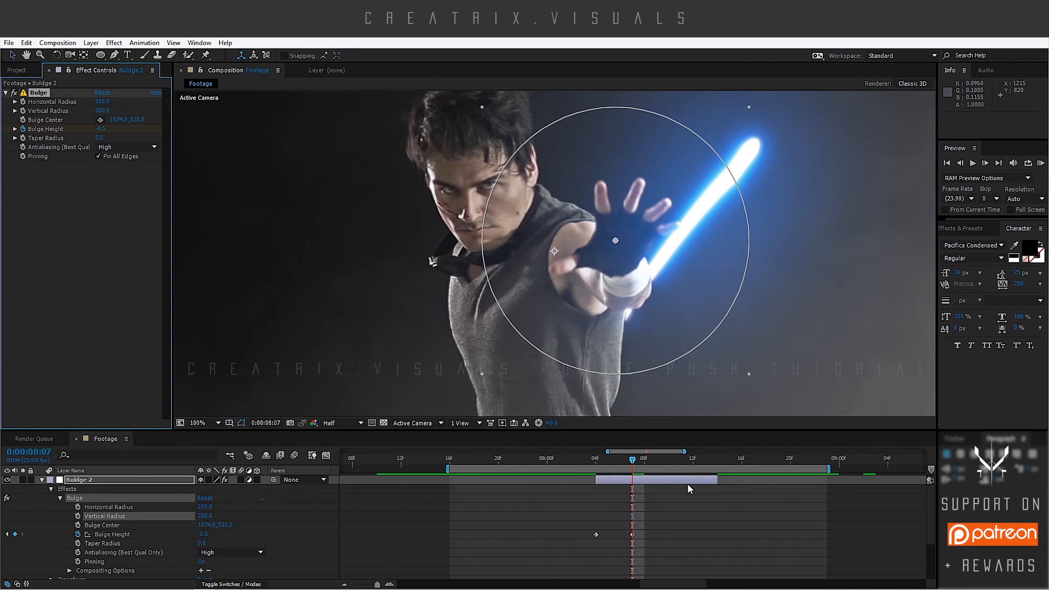
left_click(716, 460)
left_click(104, 128)
type("0")
key("Return")
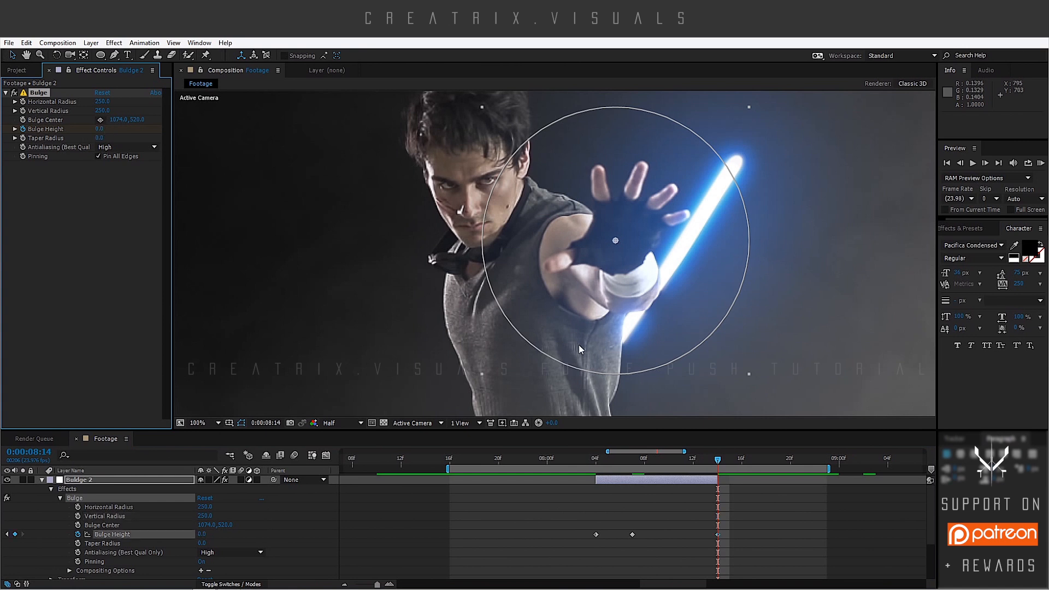
left_click_drag(544, 463, 706, 449)
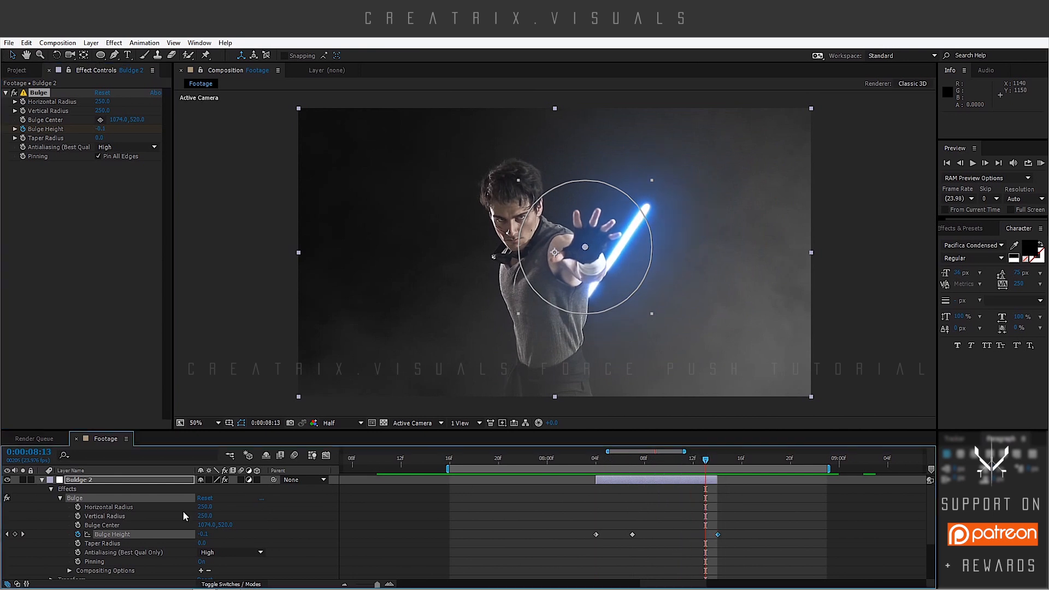
Collapse the duplicate layer's properties and make the three white solid layers visible
left_click(42, 479)
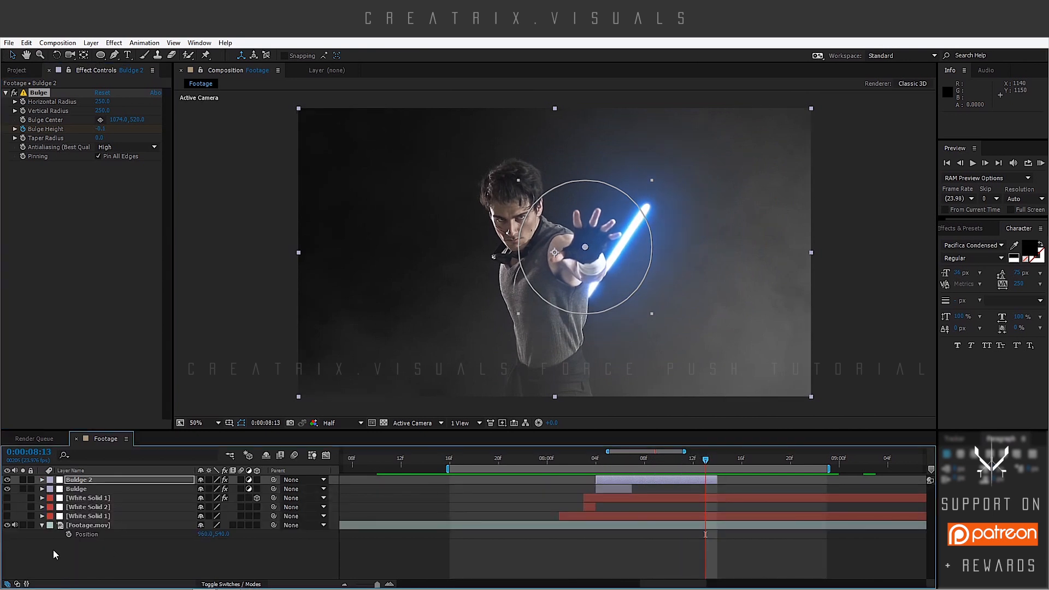
left_click(143, 558)
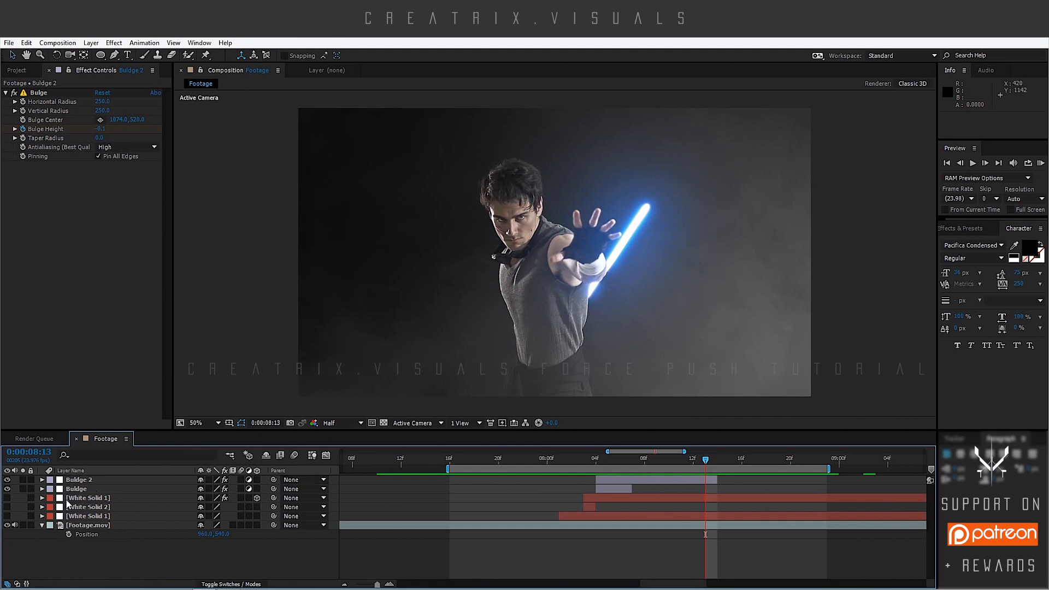
left_click_drag(7, 497, 10, 525)
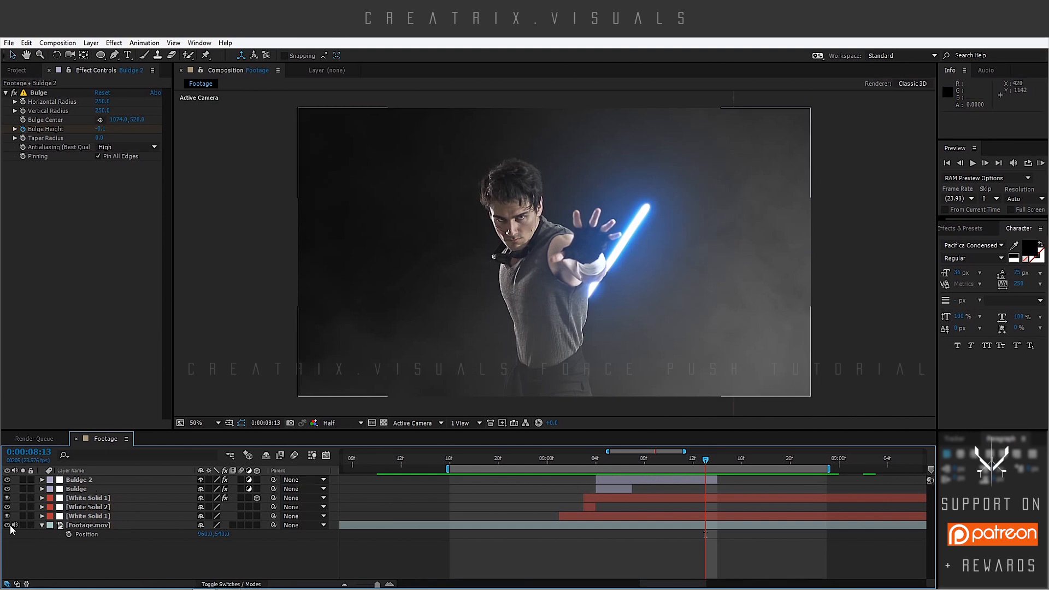
Apply the VC Color Vibrance effect to the radially blurred White Solid 1 layer at 0:00:08:04
left_click(595, 458)
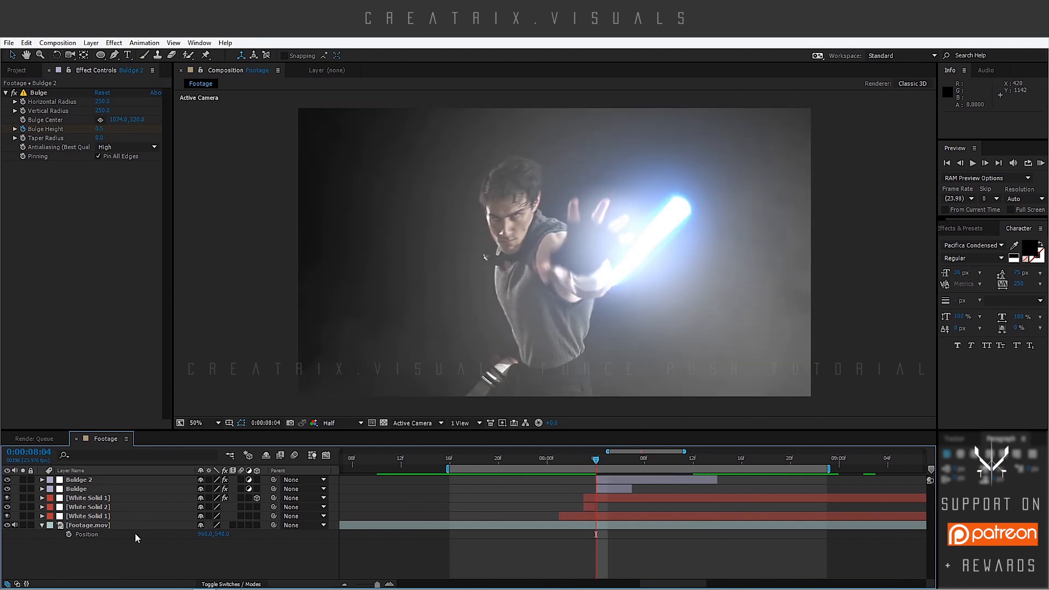
left_click(95, 508)
left_click(94, 498)
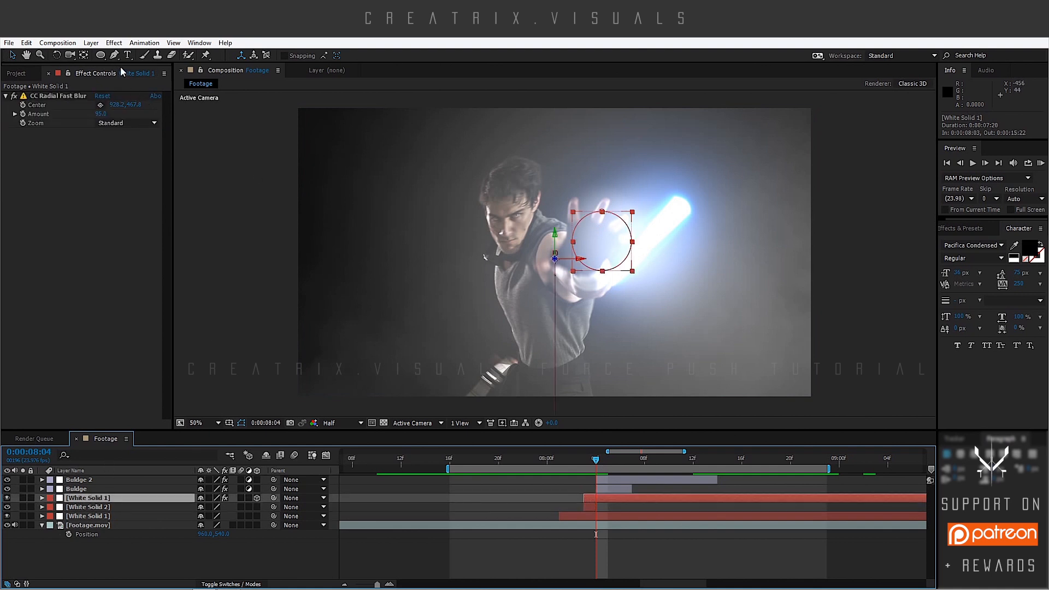
left_click(114, 42)
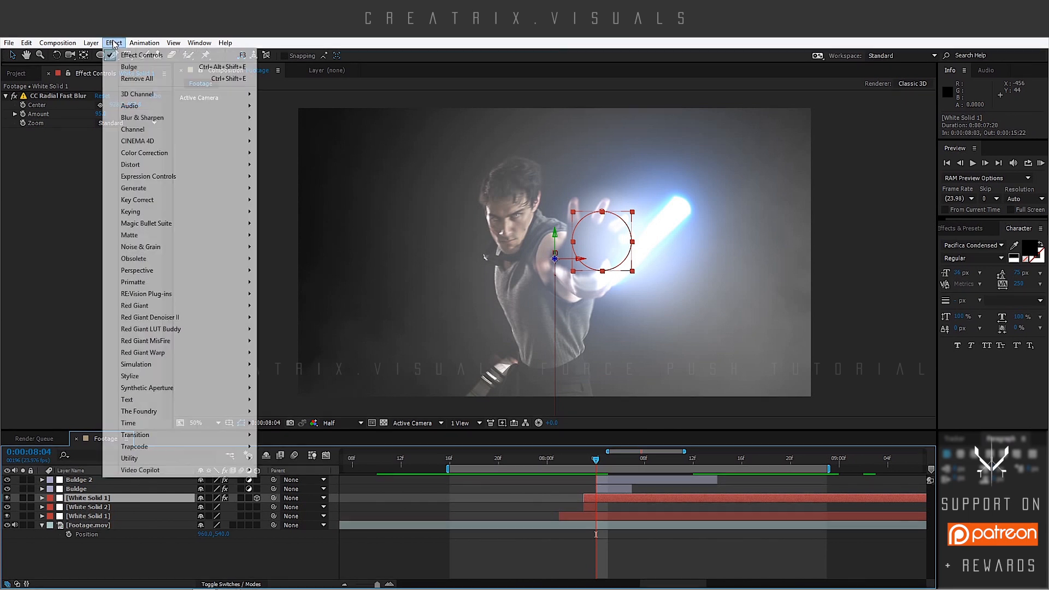
mouse_move(180, 469)
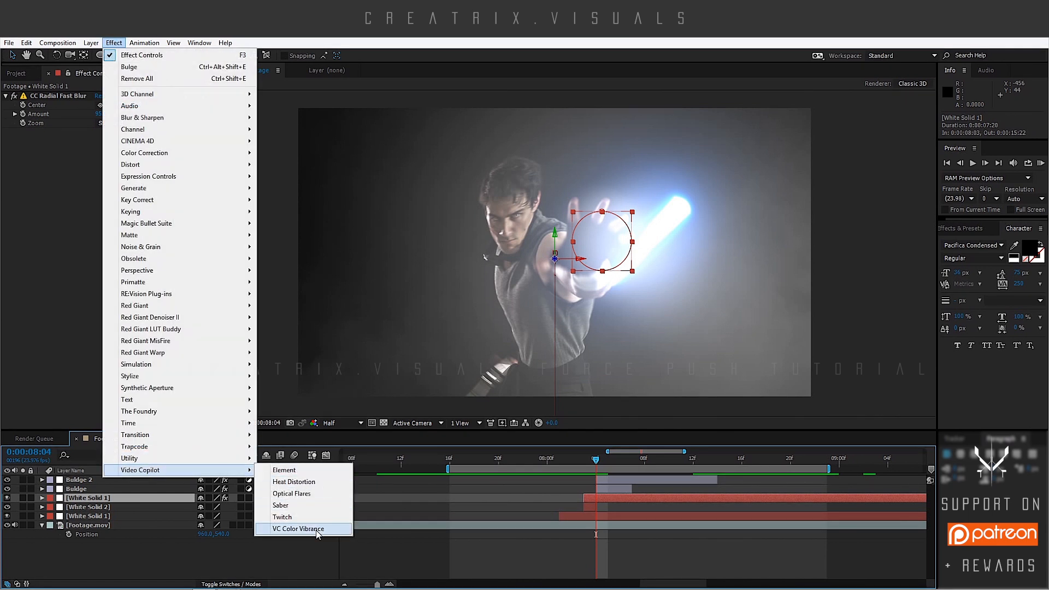
left_click(315, 529)
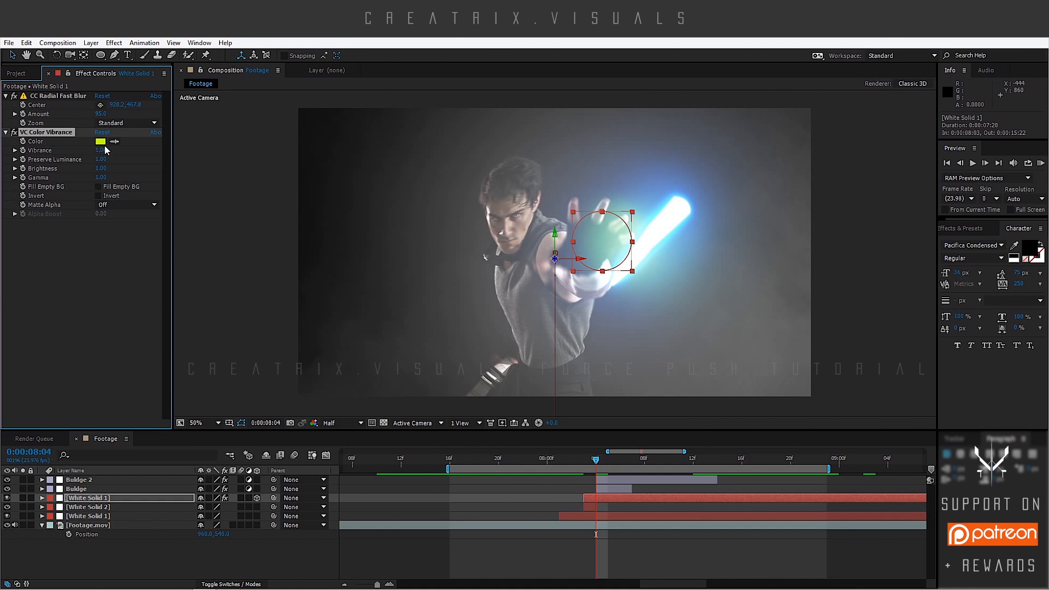
Set the Color Vibrance color to blue, 0084FF
left_click(101, 142)
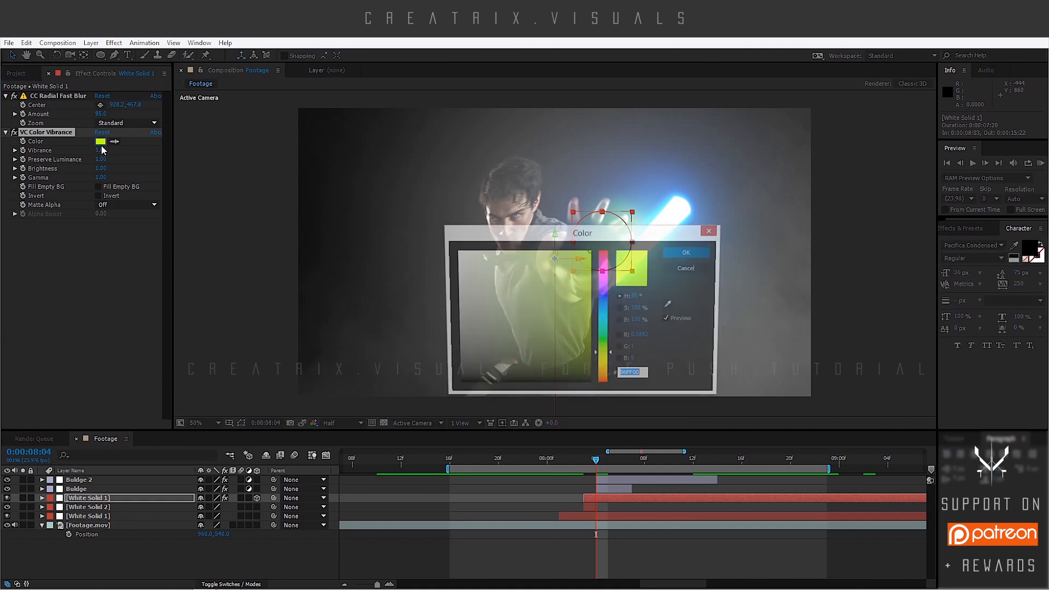
left_click(607, 306)
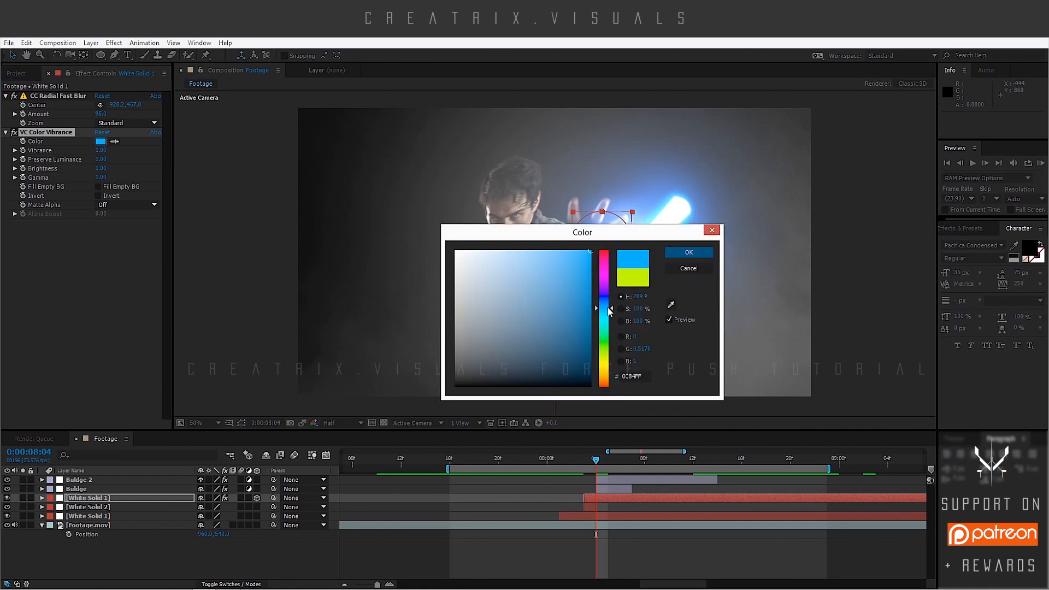
left_click_drag(648, 239, 473, 352)
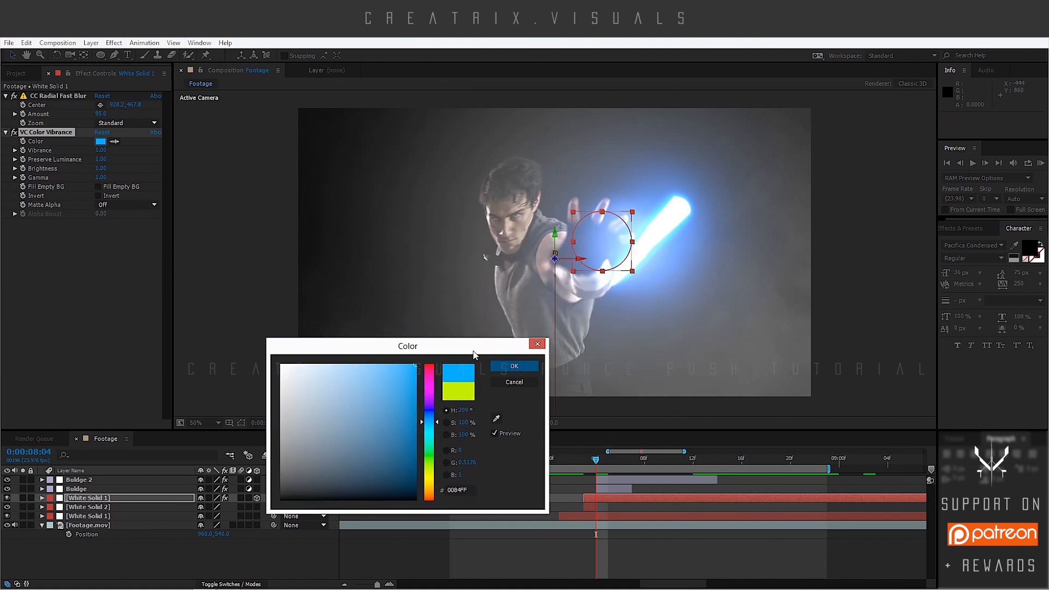
left_click(500, 366)
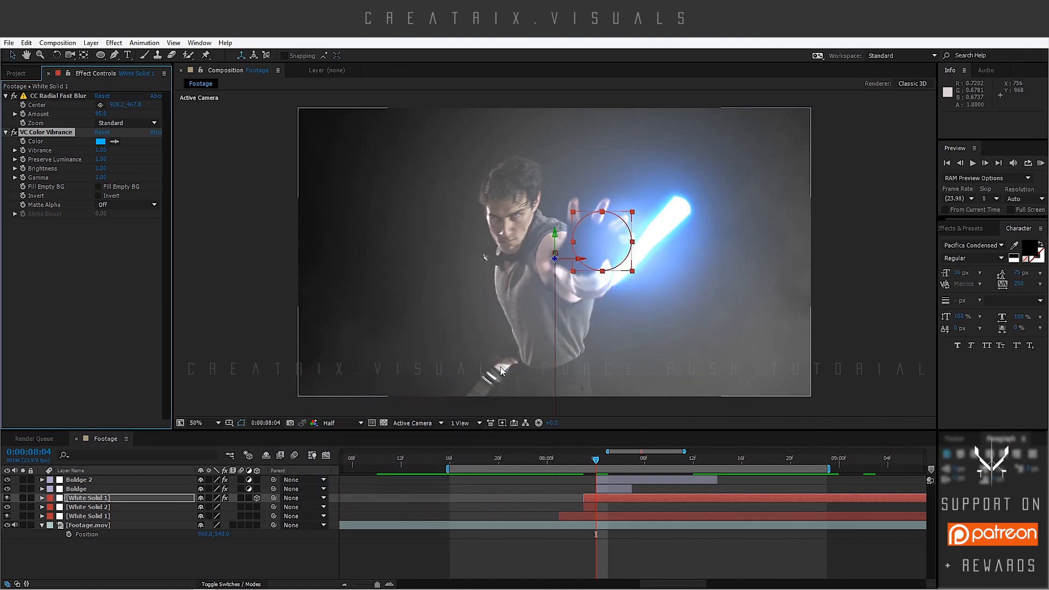
Add a Hue/Saturation effect to the same layer and set its Master Saturation to -25
left_click(113, 44)
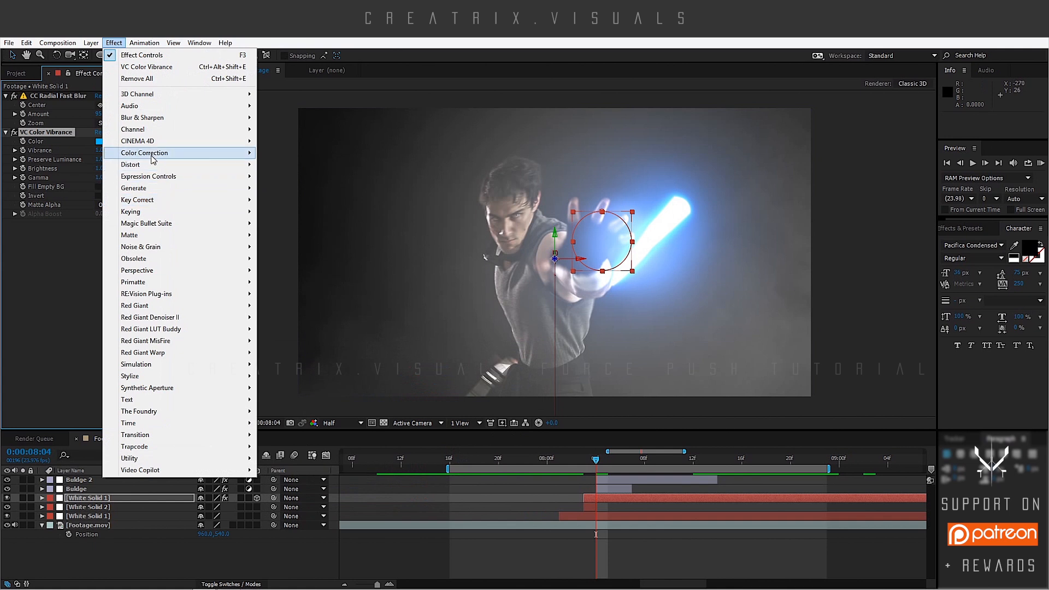
mouse_move(153, 157)
left_click(294, 411)
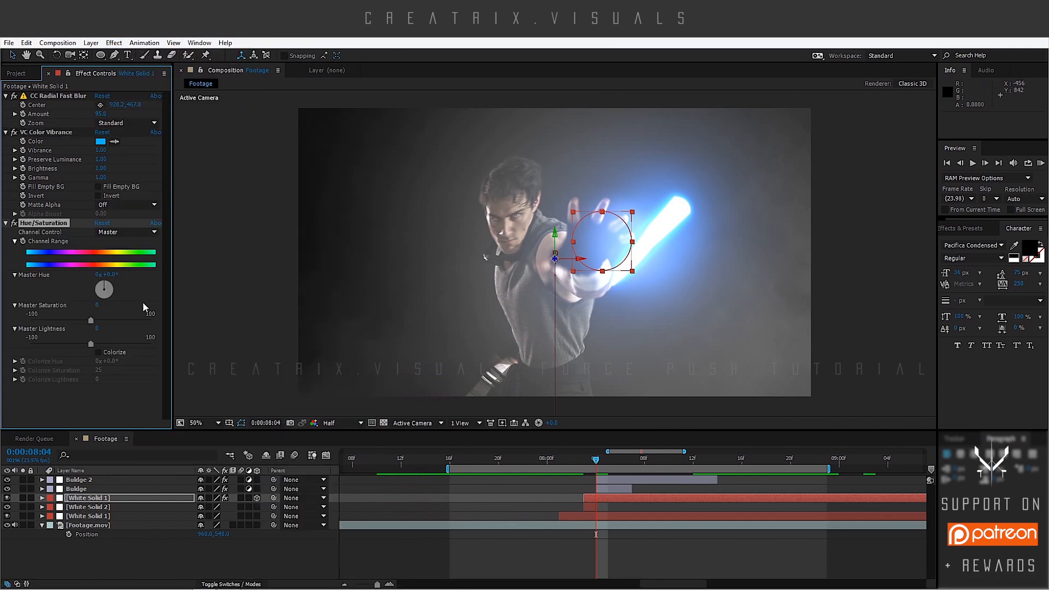
type("-25")
key("Return")
Copy the VC Color Vibrance and Hue/Saturation effects onto the lowest White Solid 1 layer and preview the result
left_click(62, 135)
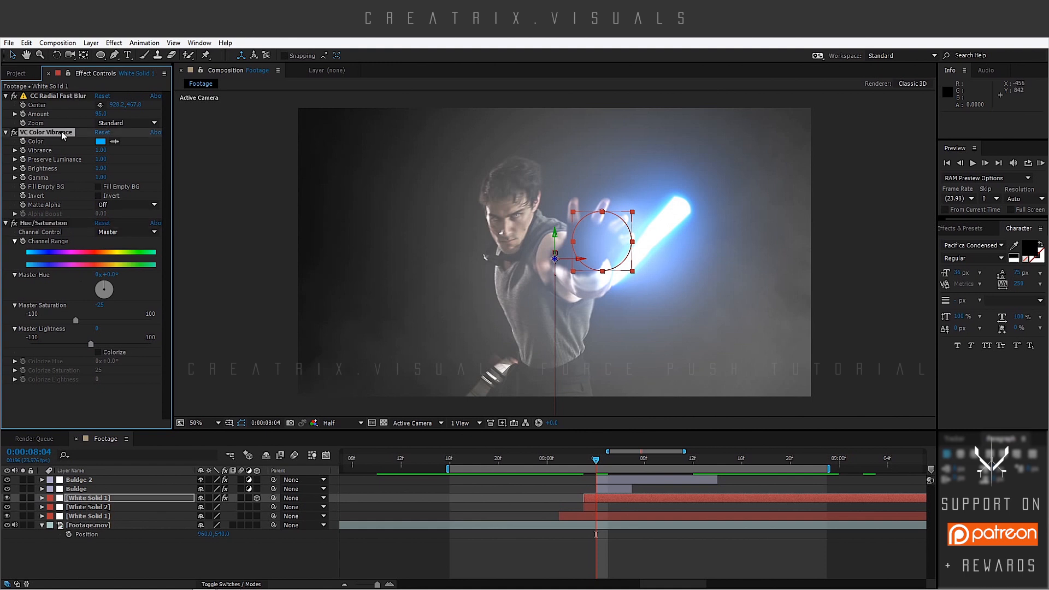
left_click(64, 223)
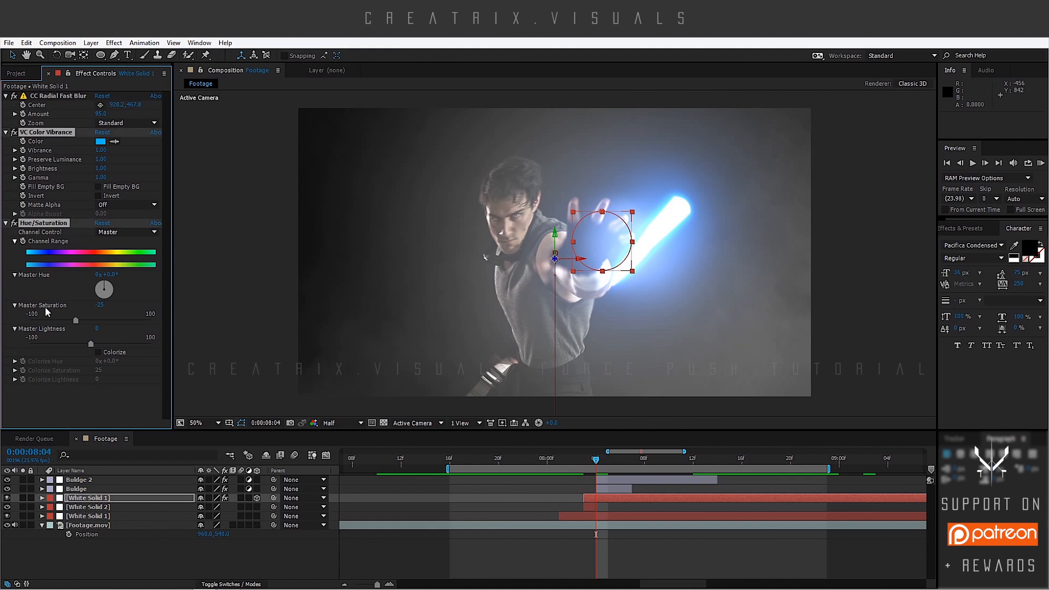
left_click(94, 517)
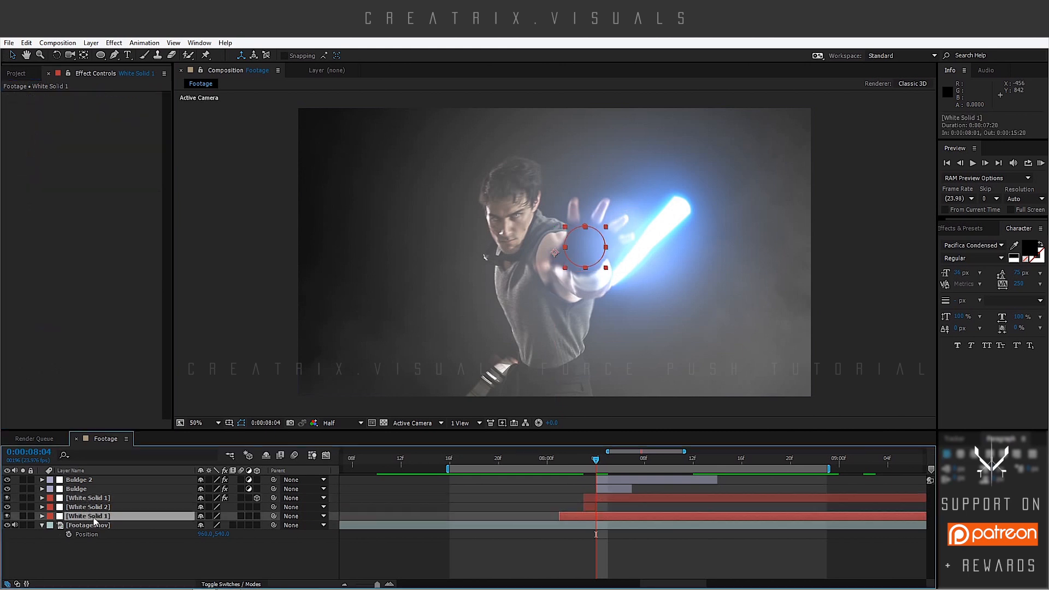
key("ctrl+v")
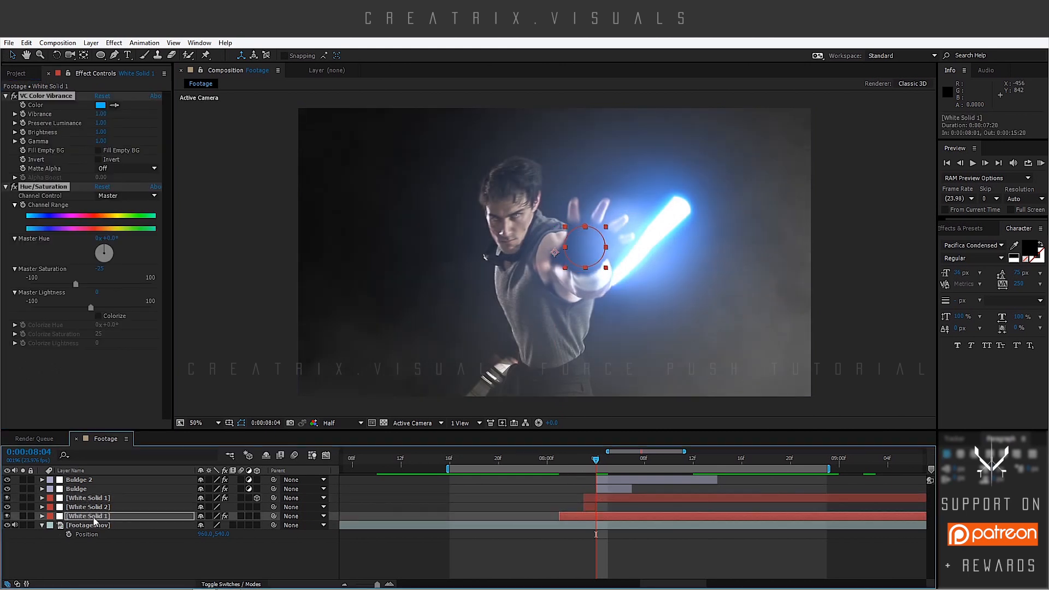
left_click(120, 567)
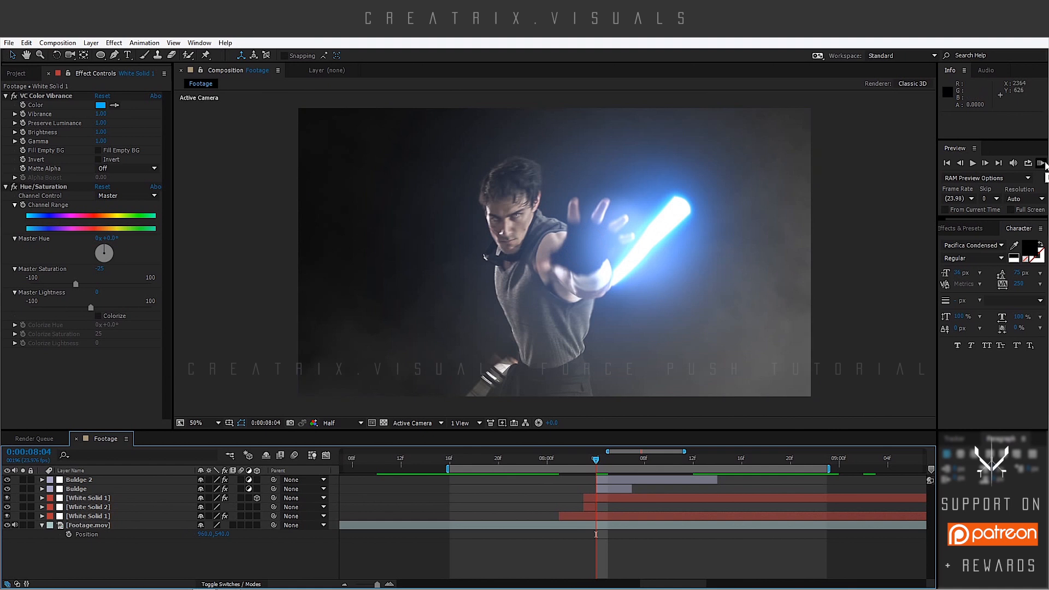
left_click(1043, 164)
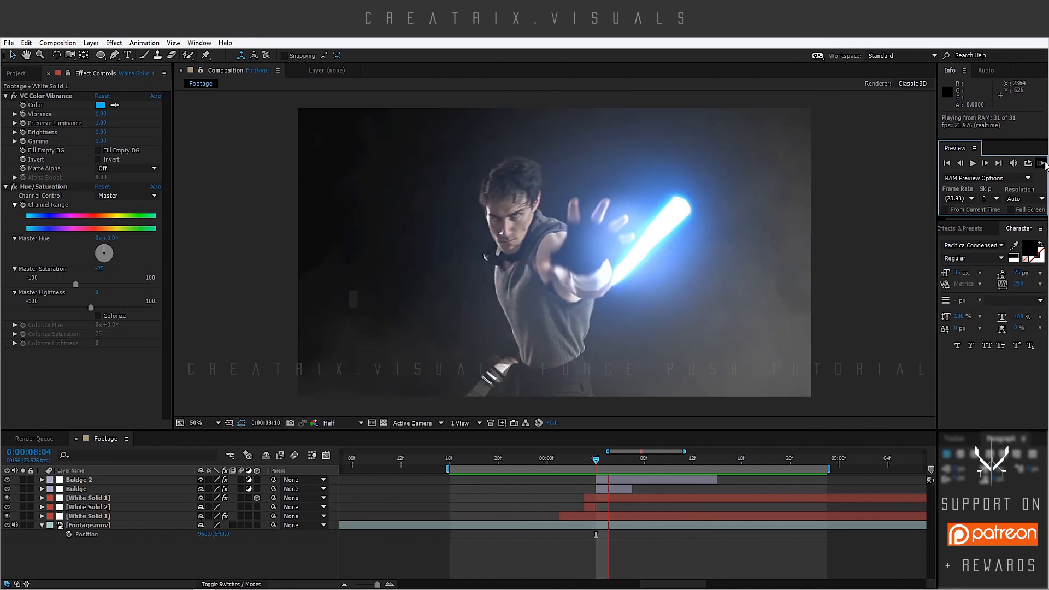
left_click(1043, 165)
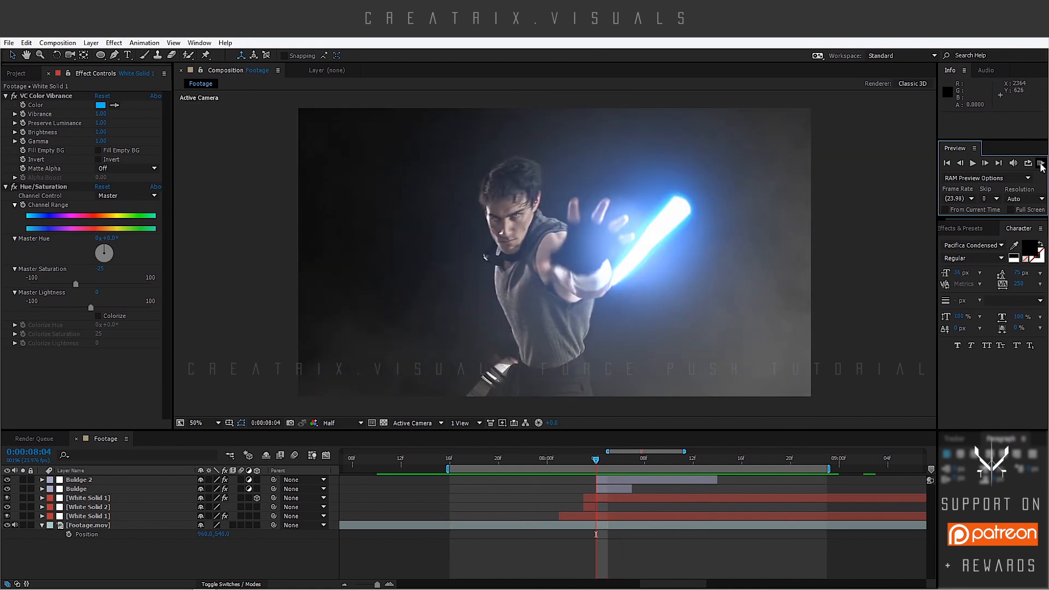
At 0:00:08:05, duplicate the radially blurred White Solid 1 layer and set the duplicate's Scale to 250%
left_click_drag(580, 459, 604, 464)
left_click(612, 497)
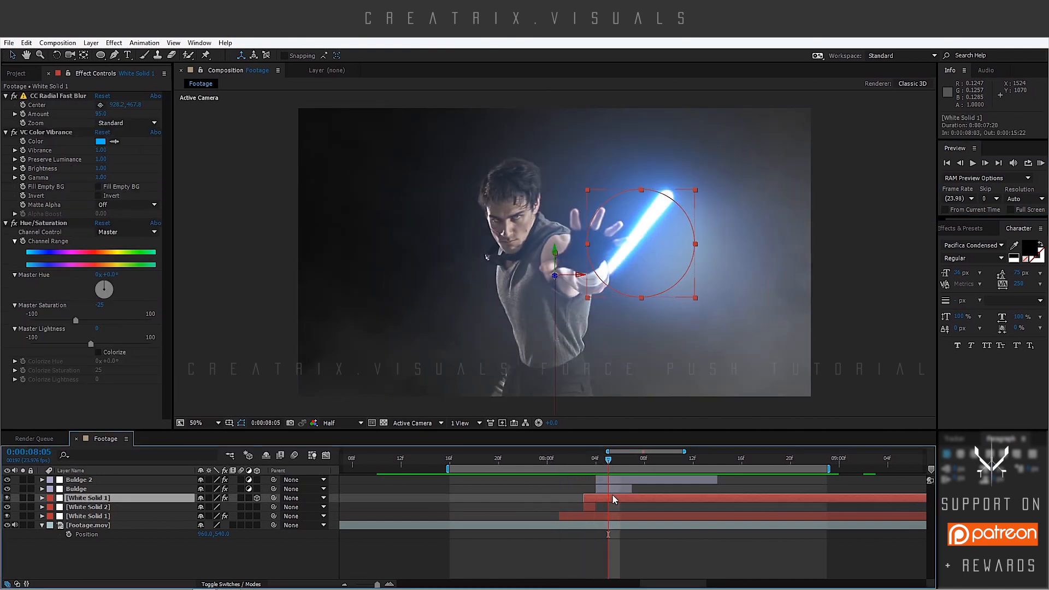
key("ctrl+d")
key("s")
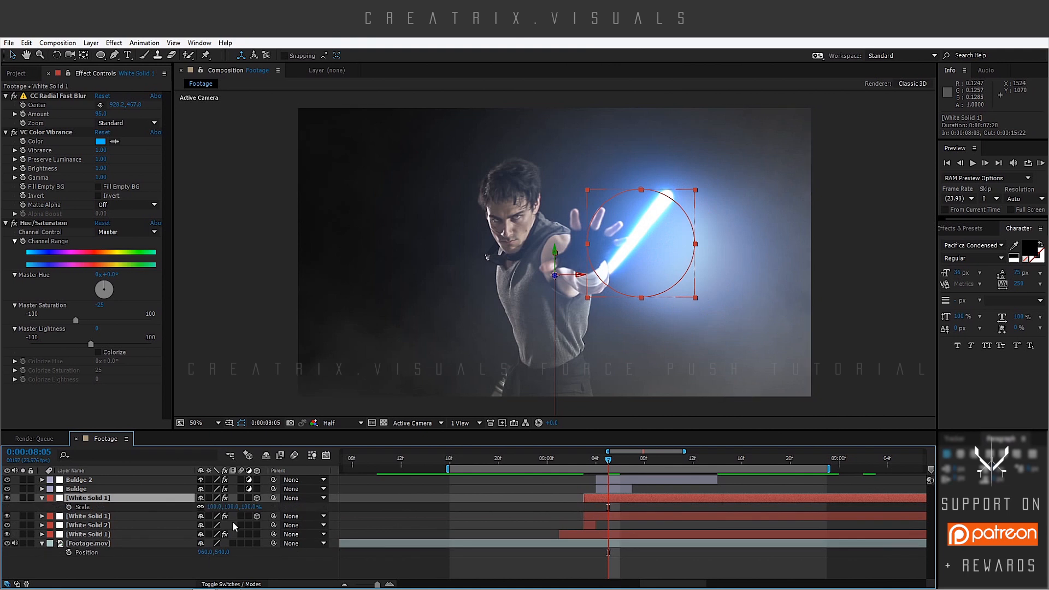
left_click(215, 507)
type("250")
key("Return")
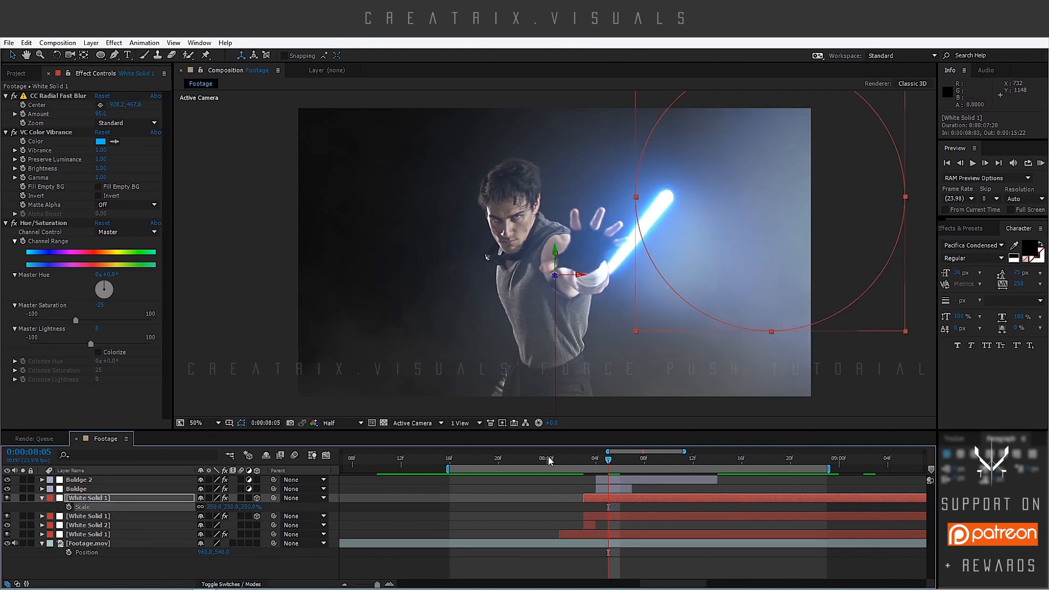
Move the enlarged glow layer down to position 960, 720 and preview the push effect
left_click(595, 461)
mouse_move(593, 460)
left_mouse_down()
mouse_move(584, 460)
mouse_move(608, 461)
left_mouse_up()
left_click_drag(557, 252, 557, 299)
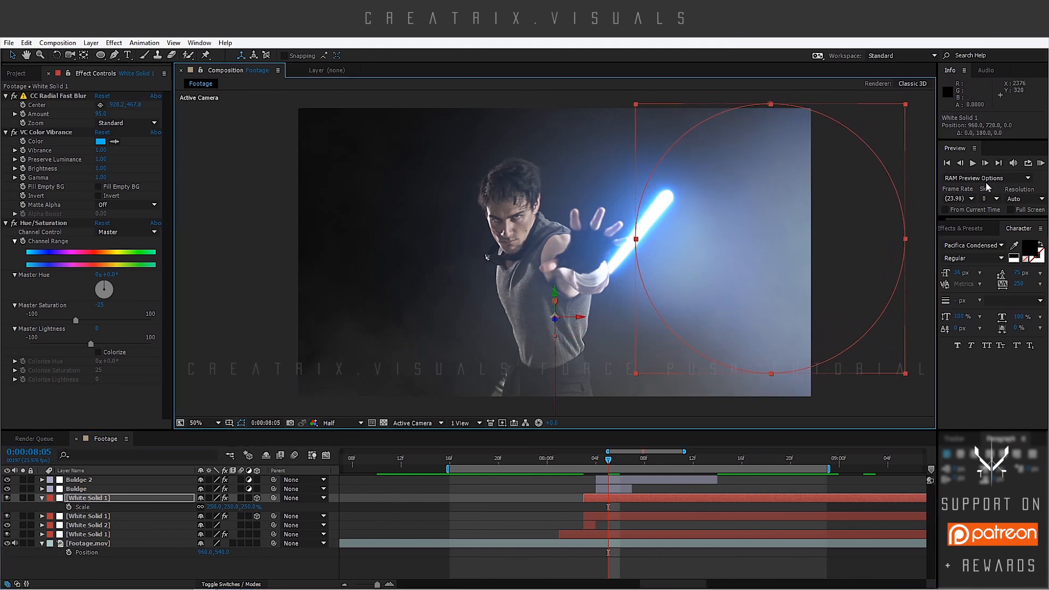
left_click(168, 562)
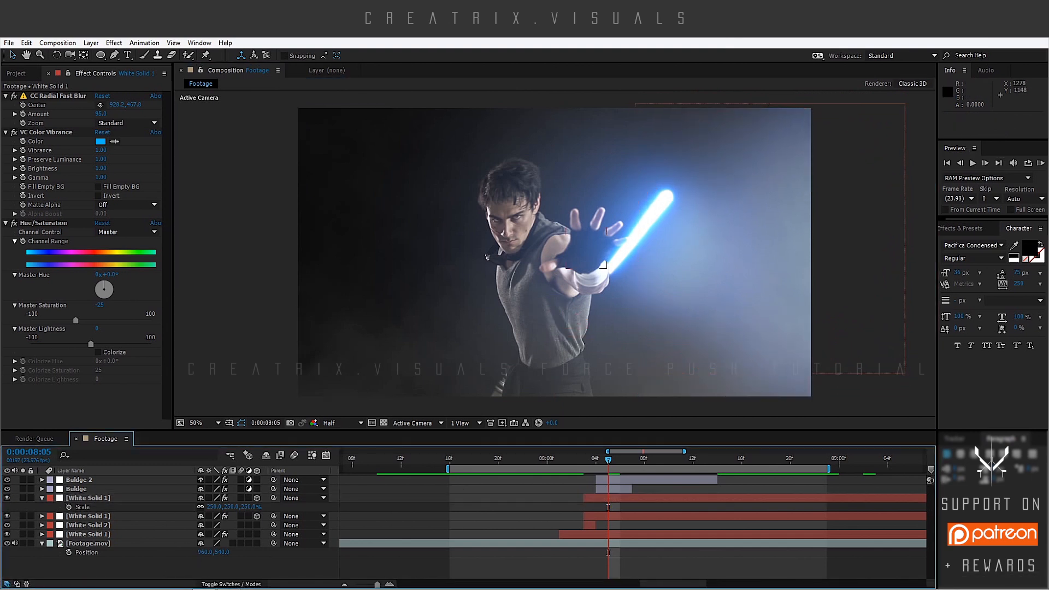
left_click(1041, 164)
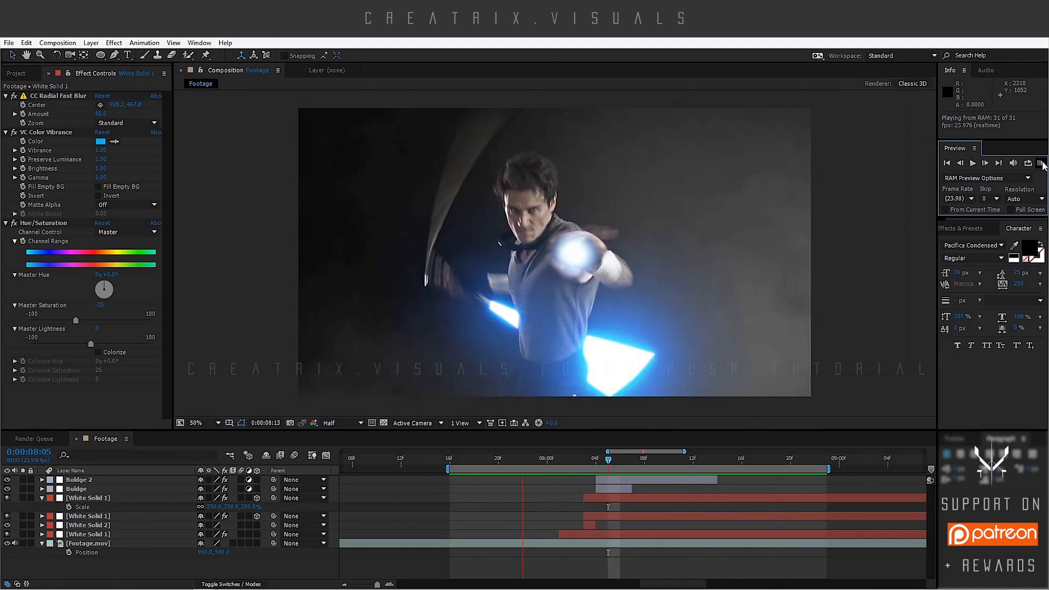
left_click(1042, 164)
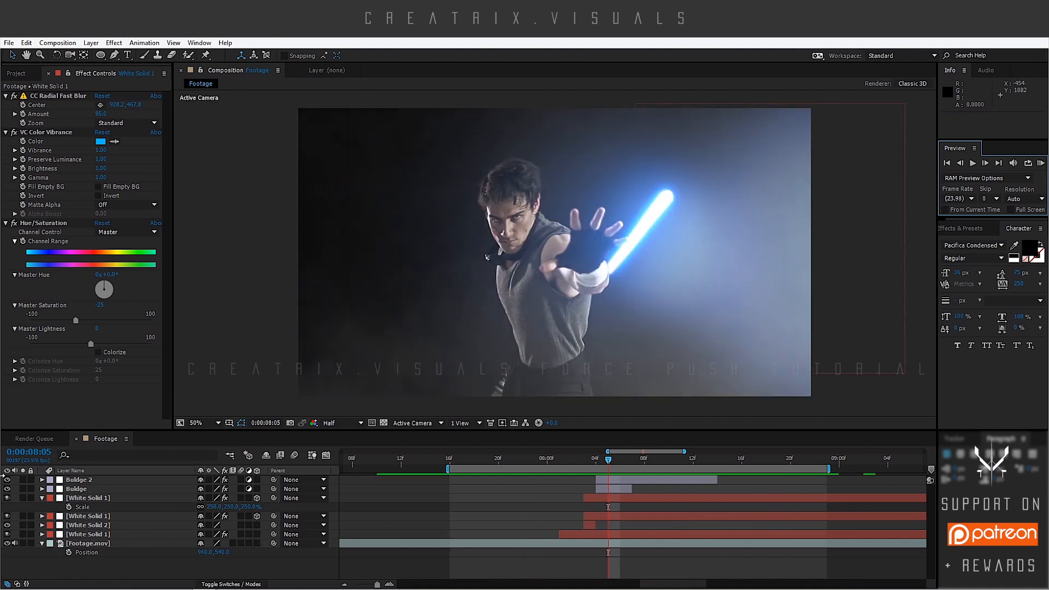
Collapse the open layer properties and scrub through the push to 0:00:08:07
left_click(42, 498)
left_click(42, 534)
left_click(67, 543)
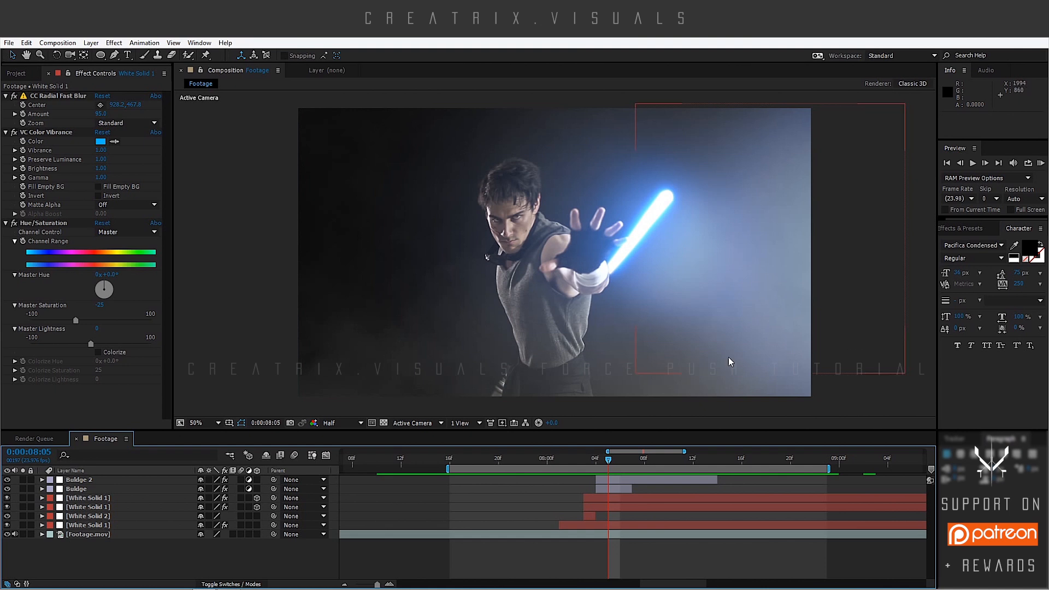
left_click_drag(547, 460, 629, 463)
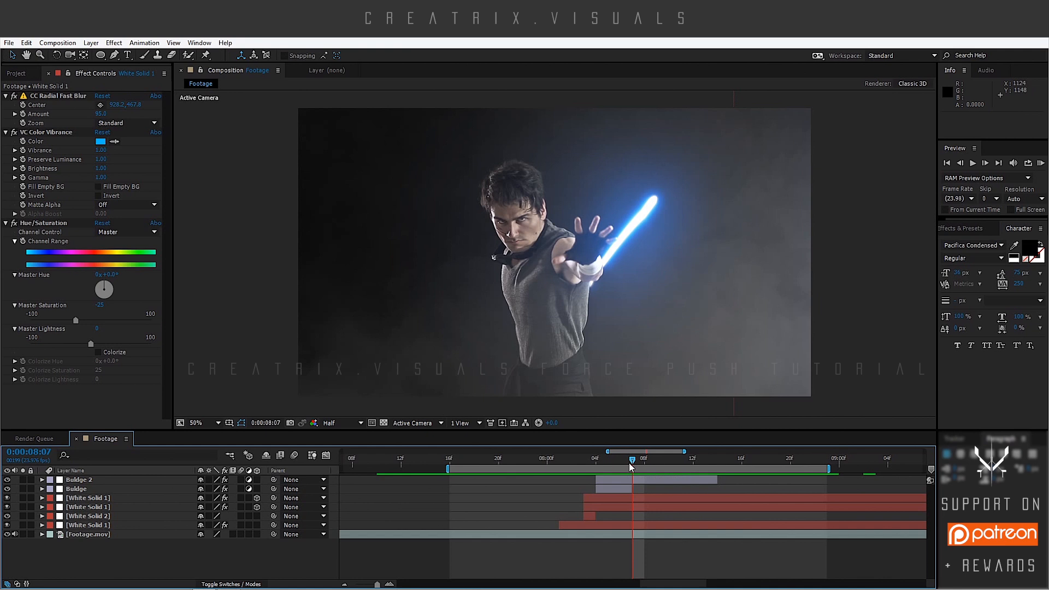
Import Shockwave_01.mov from the F + footage folder and place it as the topmost layer of the Footage composition
left_click(16, 73)
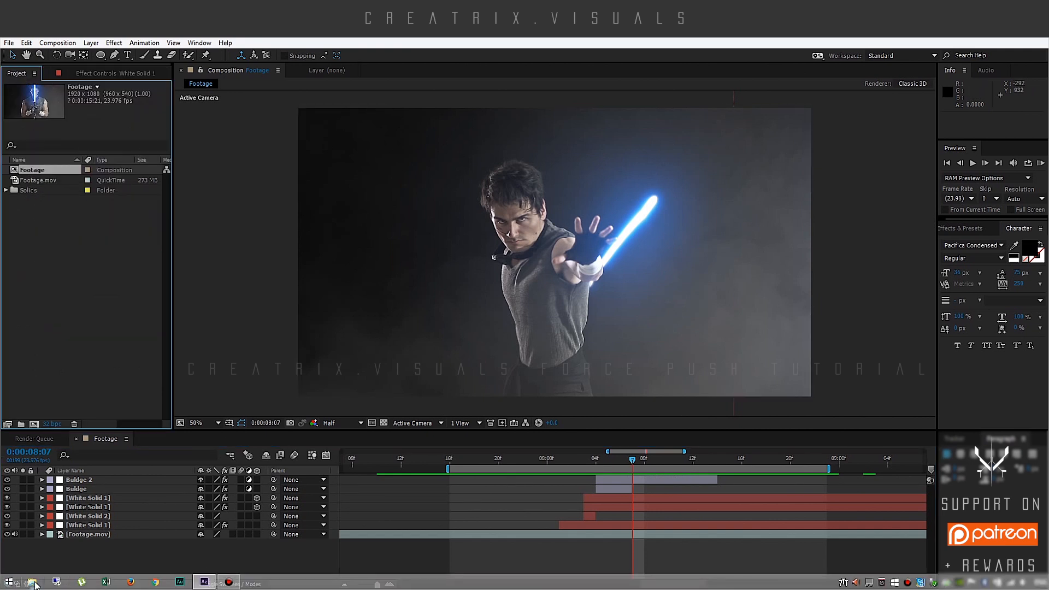
left_click(34, 583)
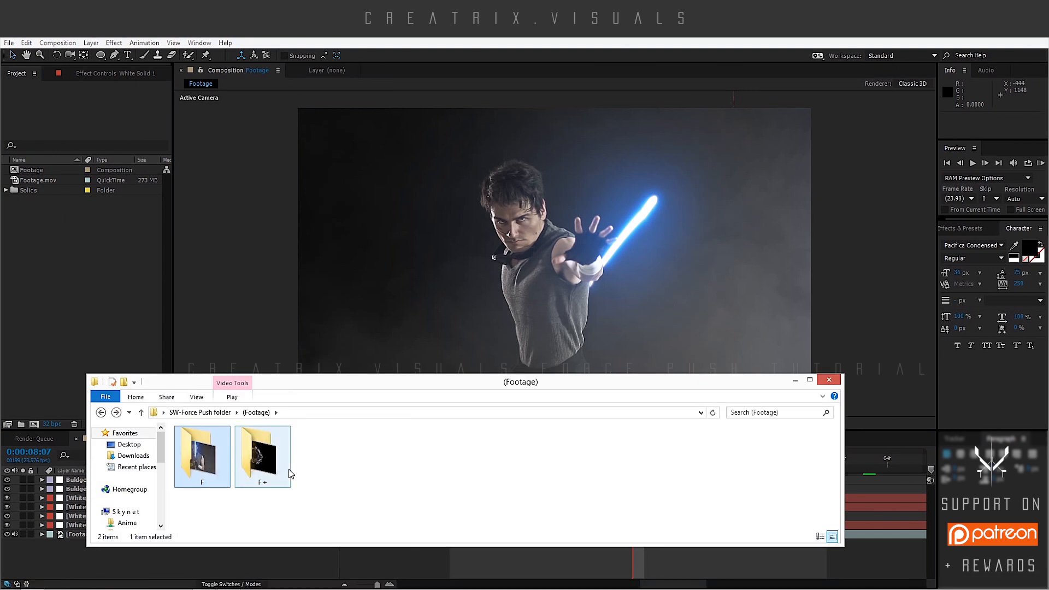
double_click(263, 463)
left_click_drag(244, 477, 185, 428)
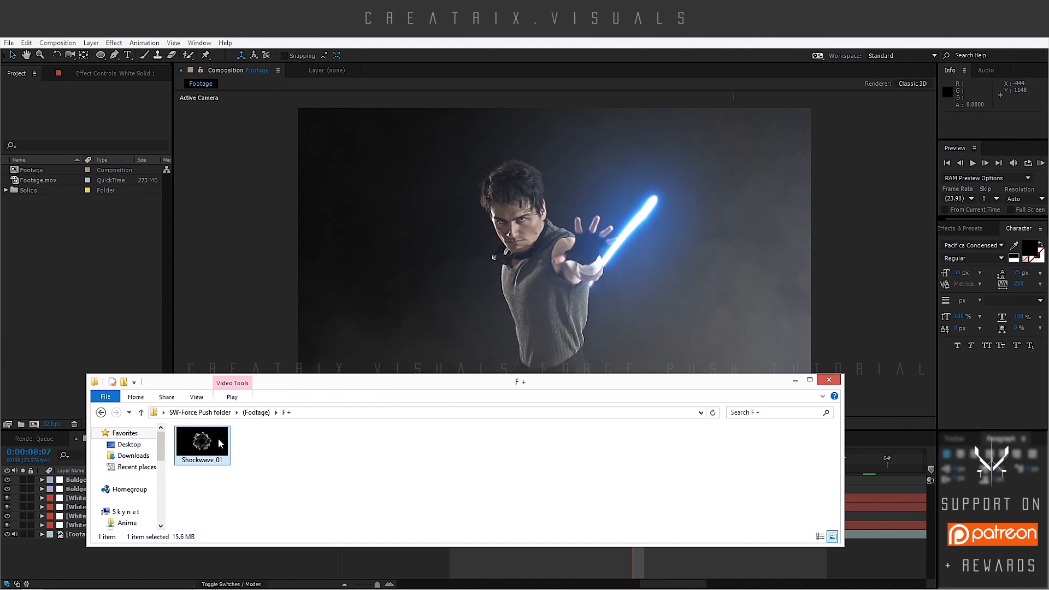
left_click_drag(218, 437, 96, 270)
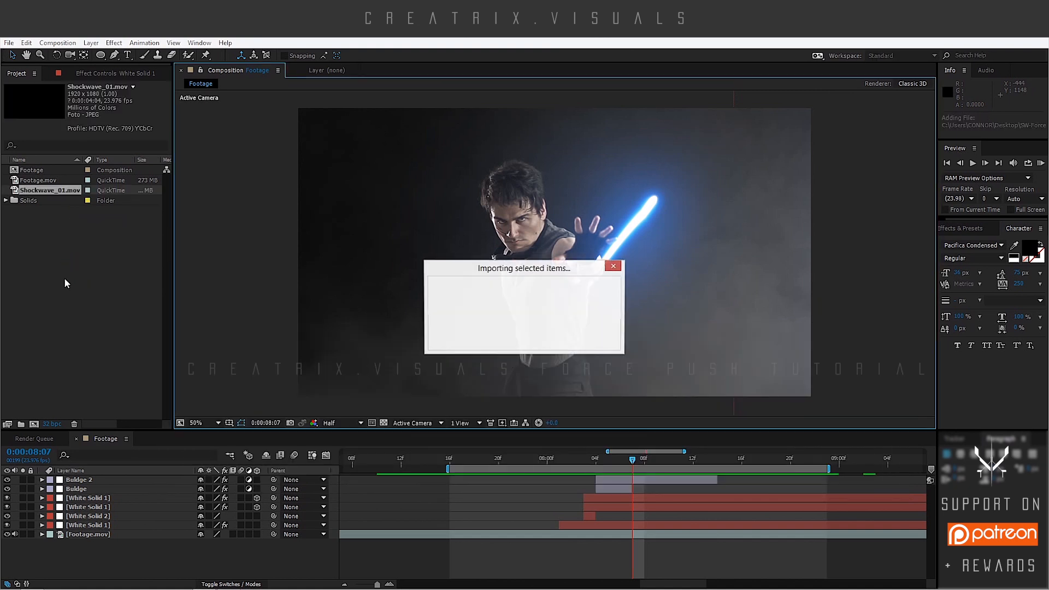
left_click_drag(35, 189, 87, 477)
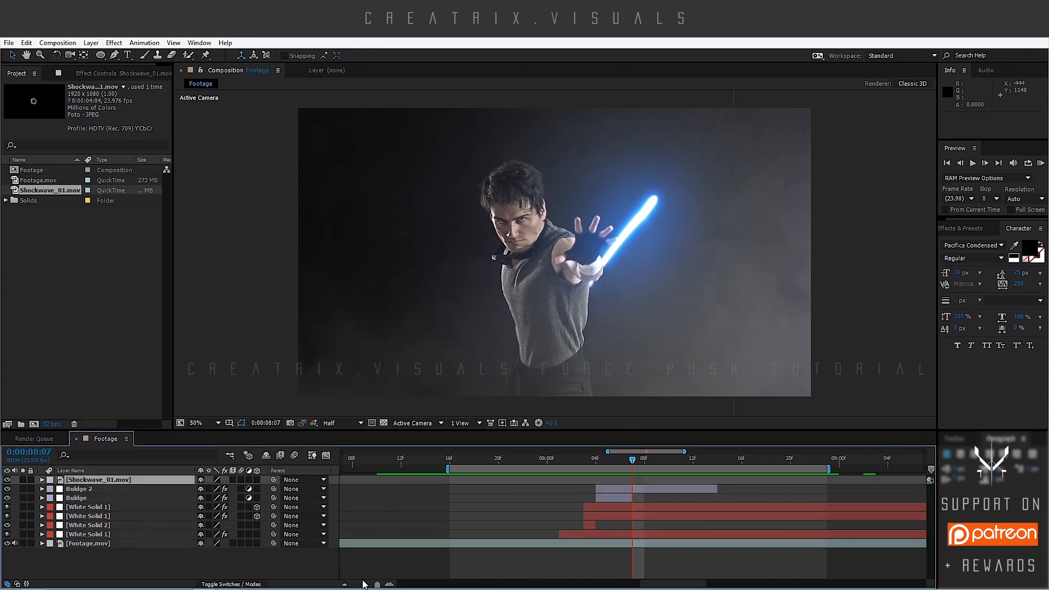
Move the Shockwave_01.mov layer to start at 0:00:07:16 and time-stretch it with a stretch factor of 25
left_click_drag(373, 584, 345, 585)
left_click_drag(365, 480, 634, 480)
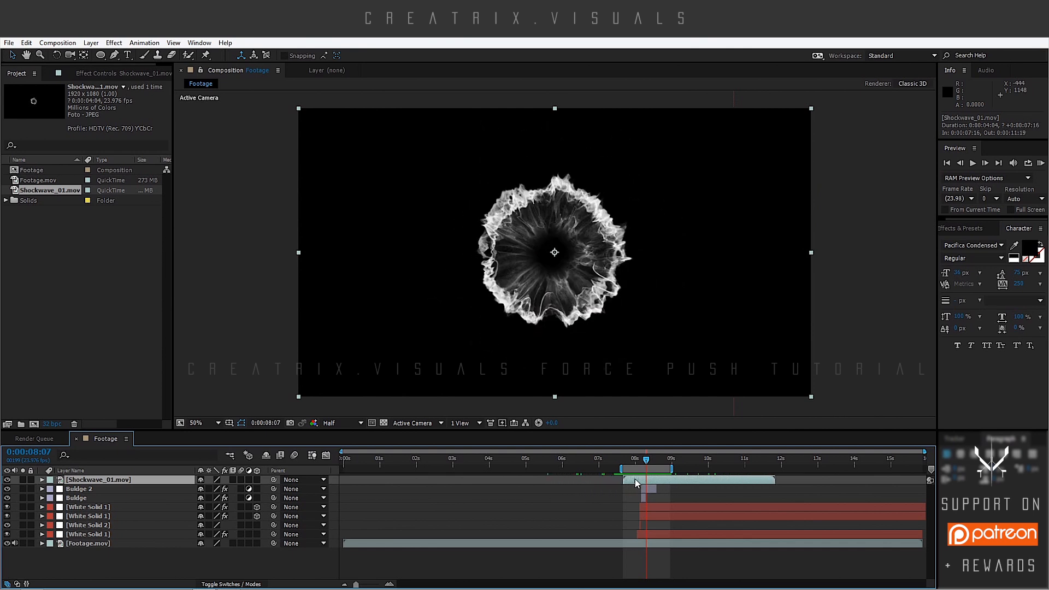
right_click(635, 480)
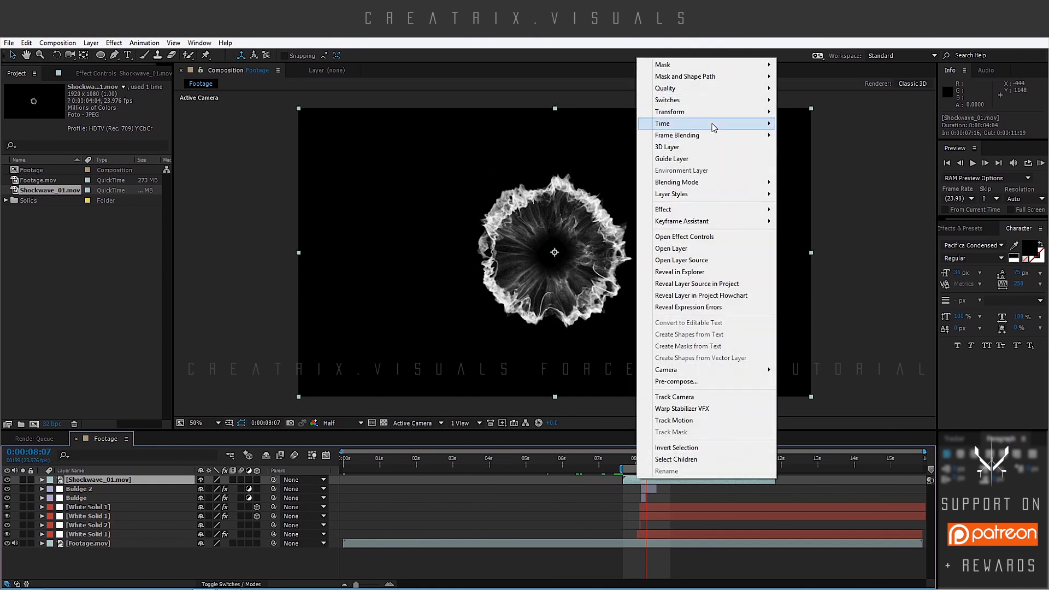
mouse_move(713, 125)
left_click(793, 146)
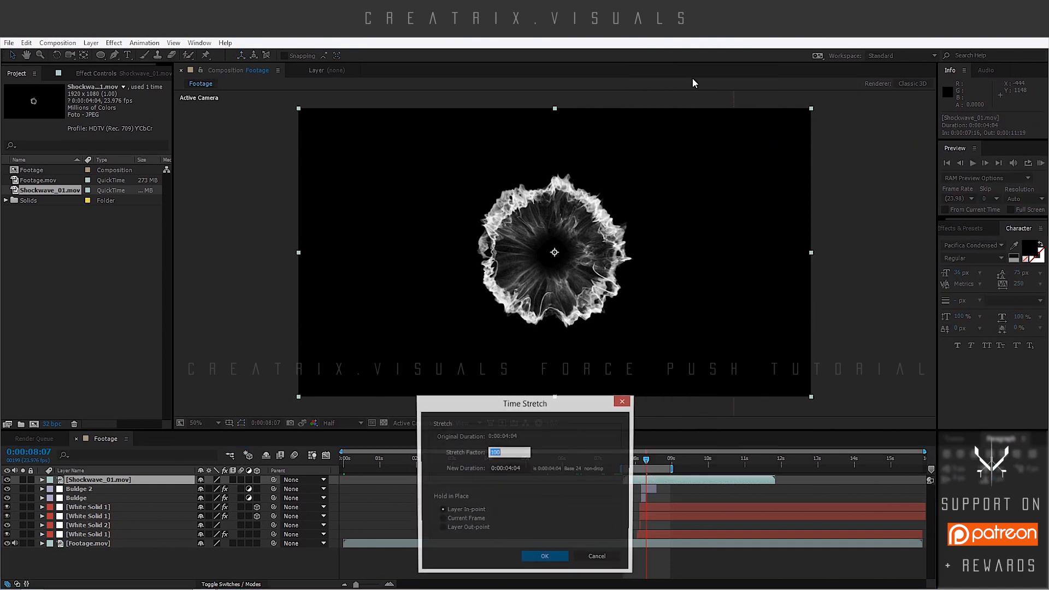
type("25")
key("Return")
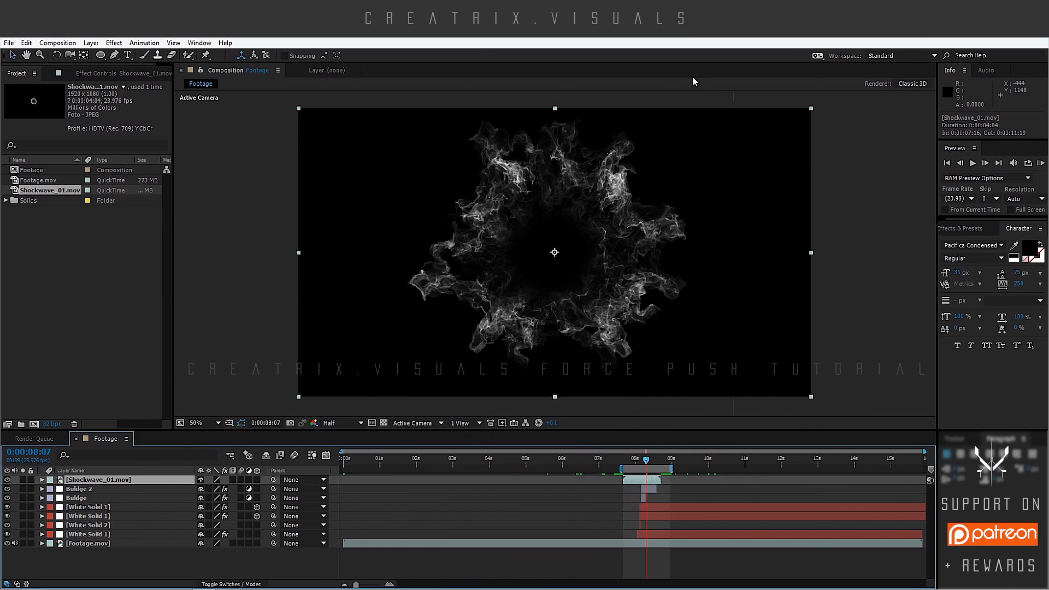
Time-stretch the Shockwave_01.mov layer to a duration of 0:00:00:20 and move its start to 0:00:08:01
right_click(642, 481)
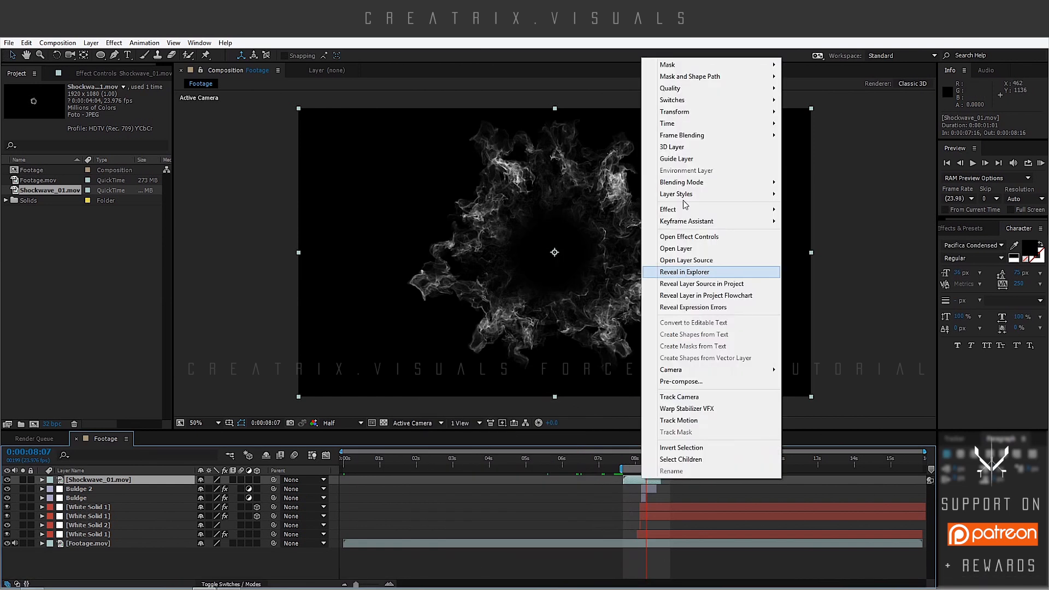
left_click(793, 146)
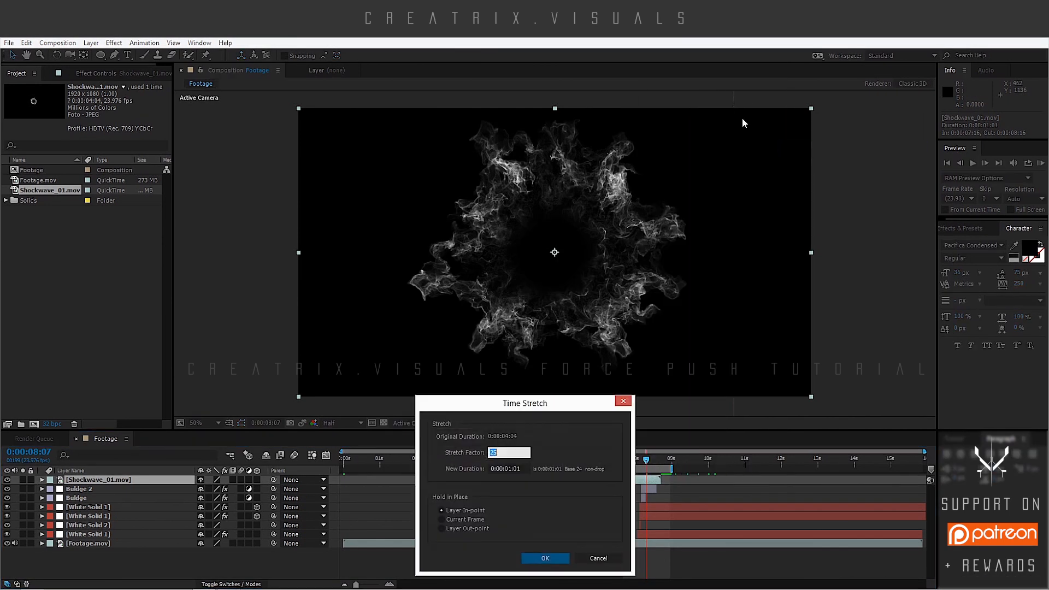
key("Return")
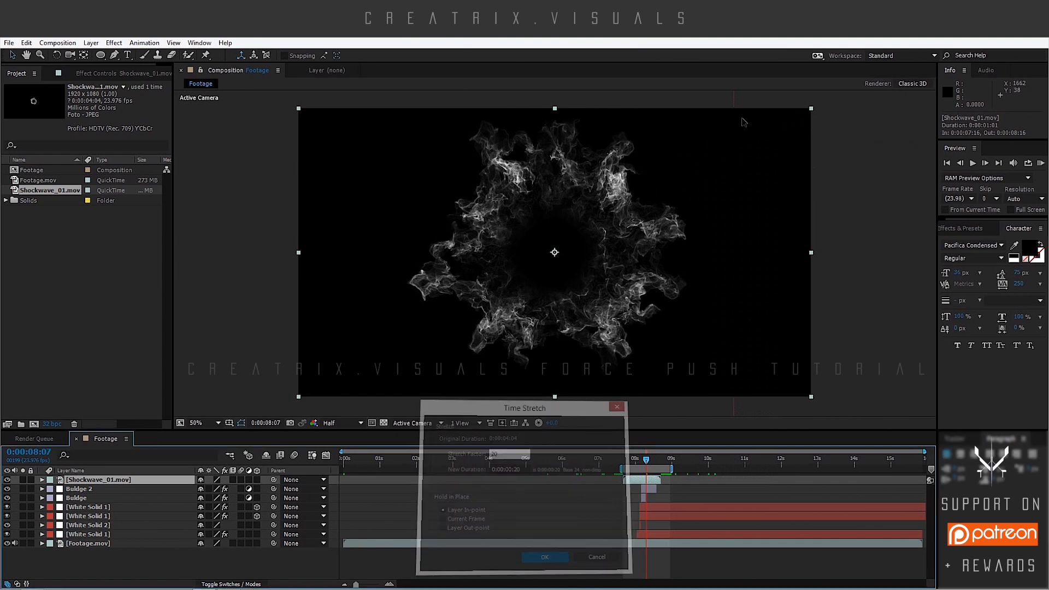
left_click(390, 583)
left_click_drag(575, 476, 625, 482)
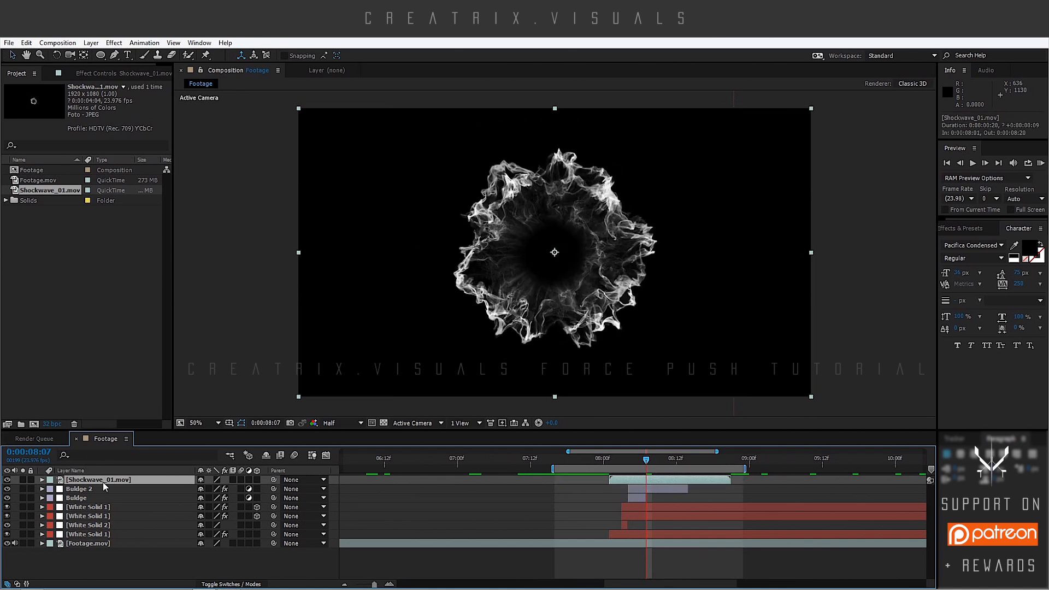
Hide the Buldge and white solid layers and set the Shockwave_01.mov layer's blending mode to Add
left_click_drag(7, 489, 8, 534)
left_click(228, 559)
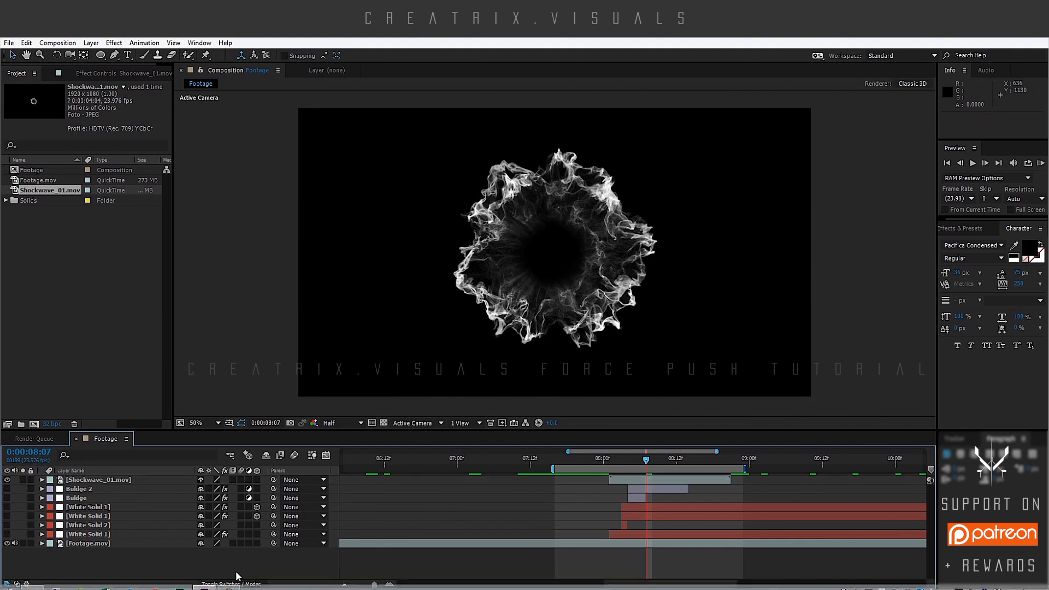
left_click(236, 582)
left_click(213, 479)
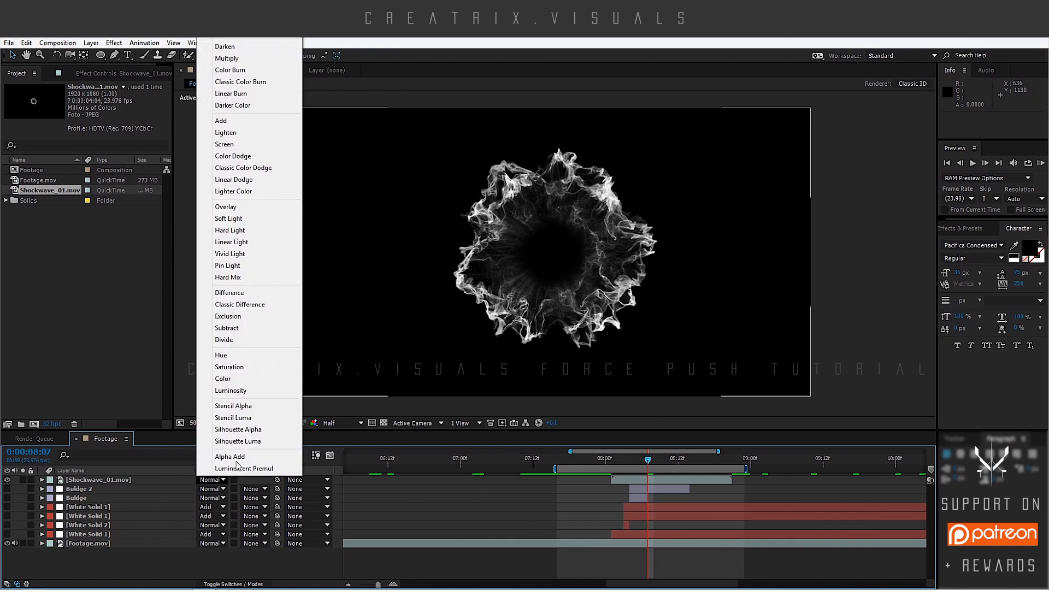
left_click(246, 145)
left_click(213, 479)
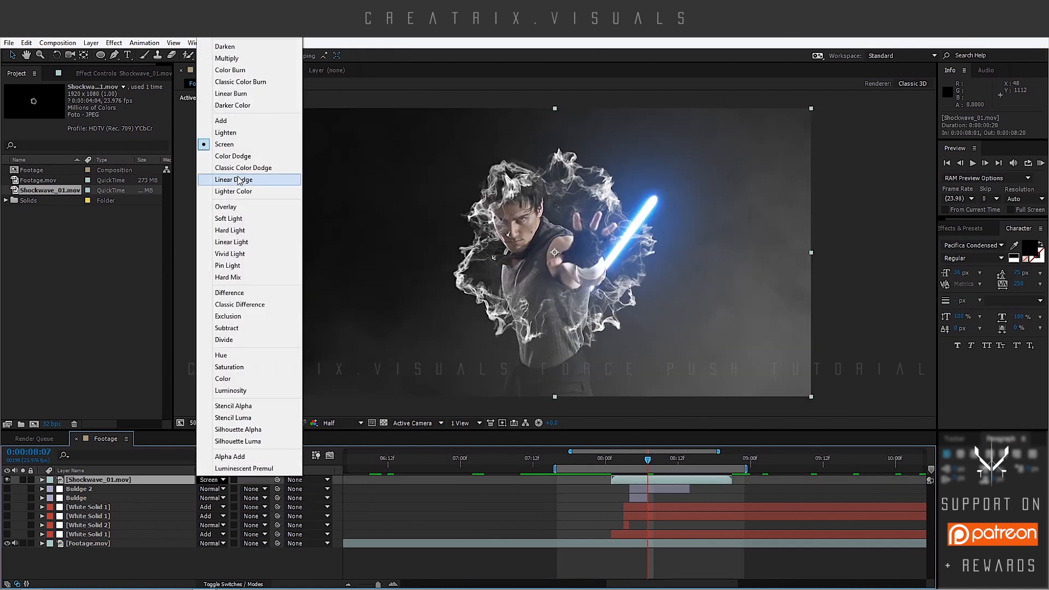
left_click(227, 120)
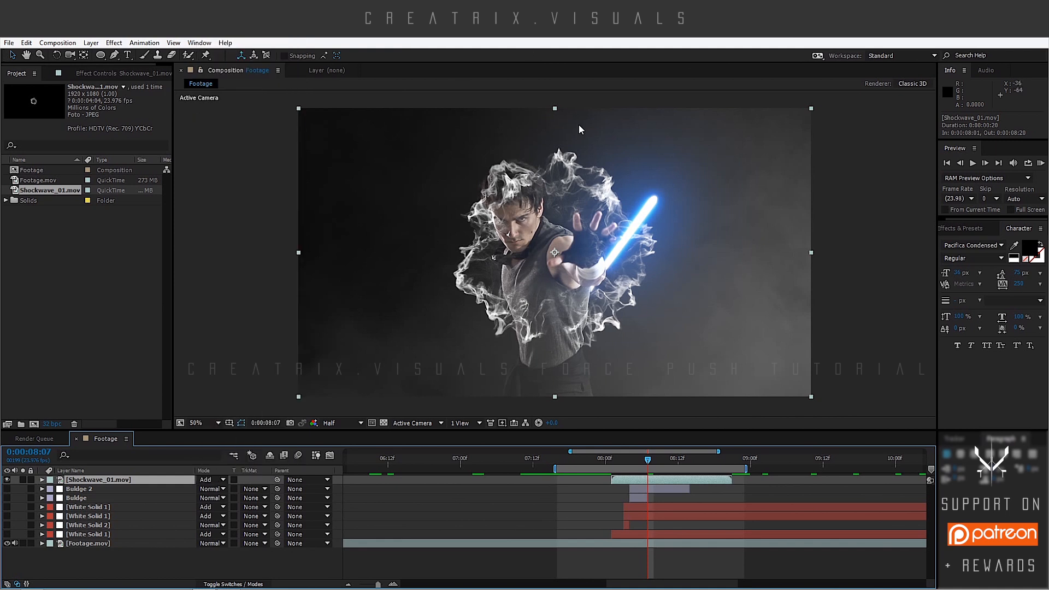
At 0:00:08:01, move the Shockwave_01.mov layer over the outstretched hand to position 1068, 543 and enable keyframing for Position
left_click_drag(648, 464, 615, 465)
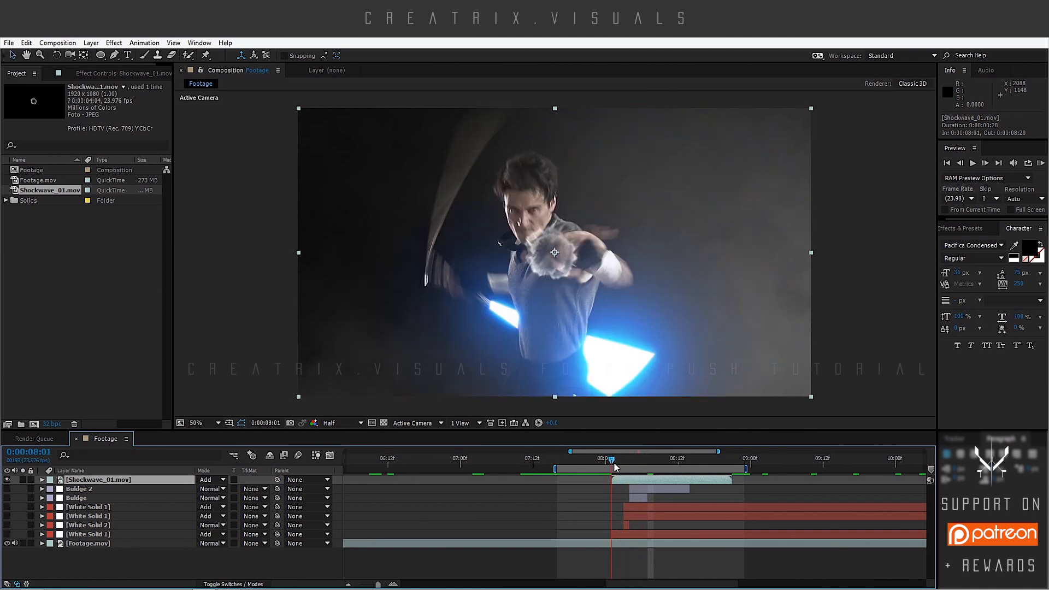
key("period")
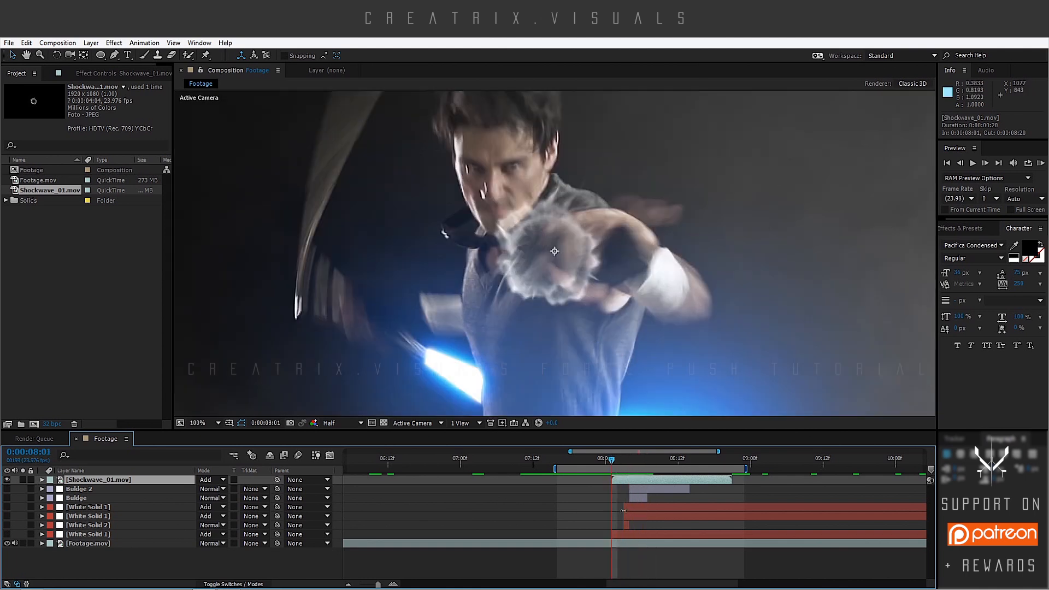
left_click(627, 537)
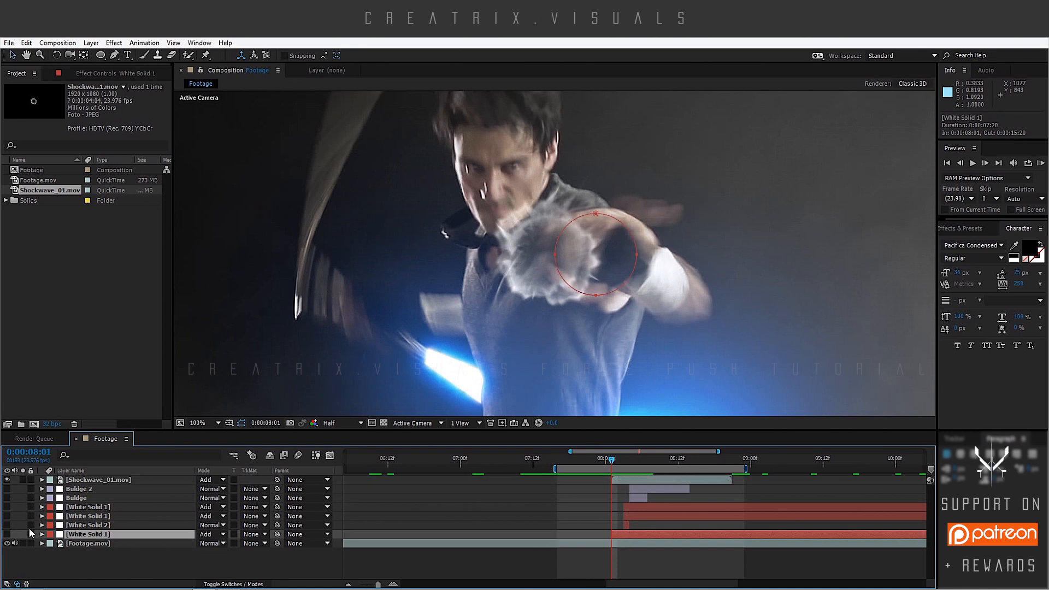
left_click(7, 533)
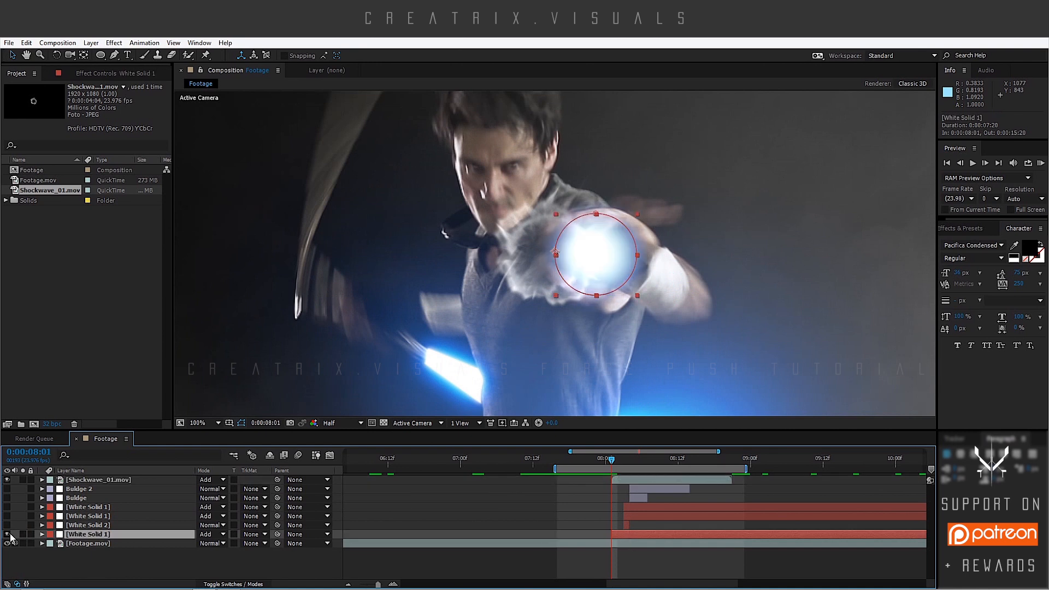
left_click(8, 533)
left_click(103, 478)
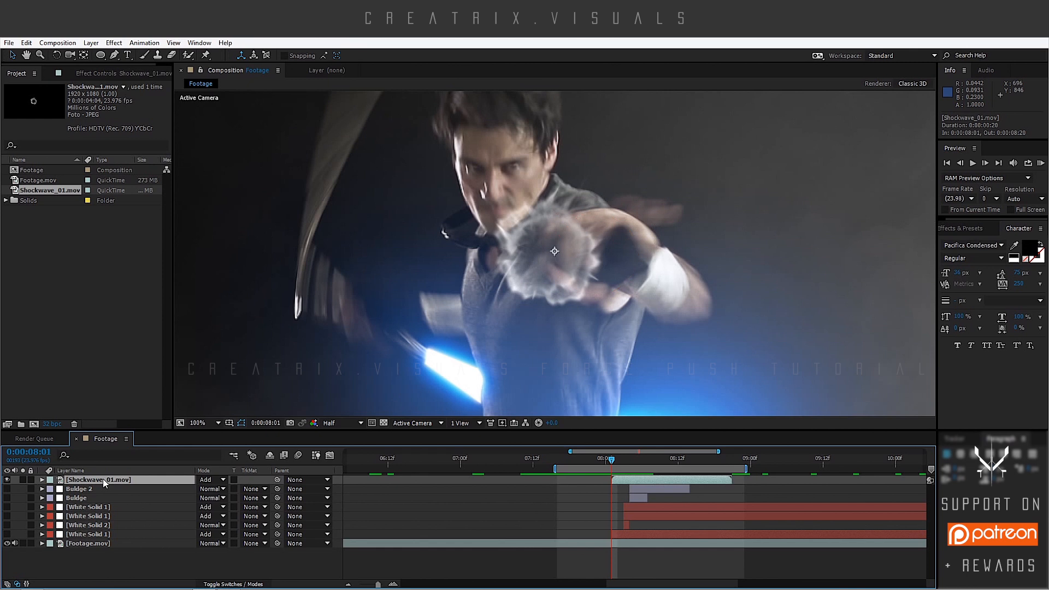
key("p")
left_click_drag(556, 269, 612, 271)
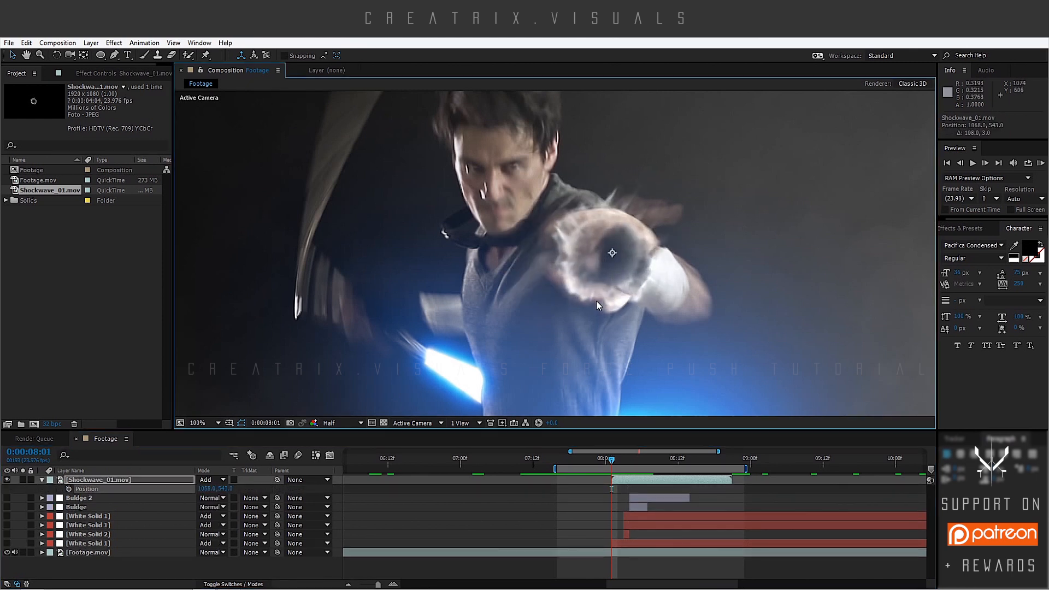
left_click(68, 489)
Keyframe the shockwave's Position frame by frame to follow the hand, ending at 1098, 498 at 0:00:08:05, and review the motion
key("Page_Down")
left_click_drag(624, 269, 654, 254)
key("Page_Down")
key("Page_Down")
key("Page_Down")
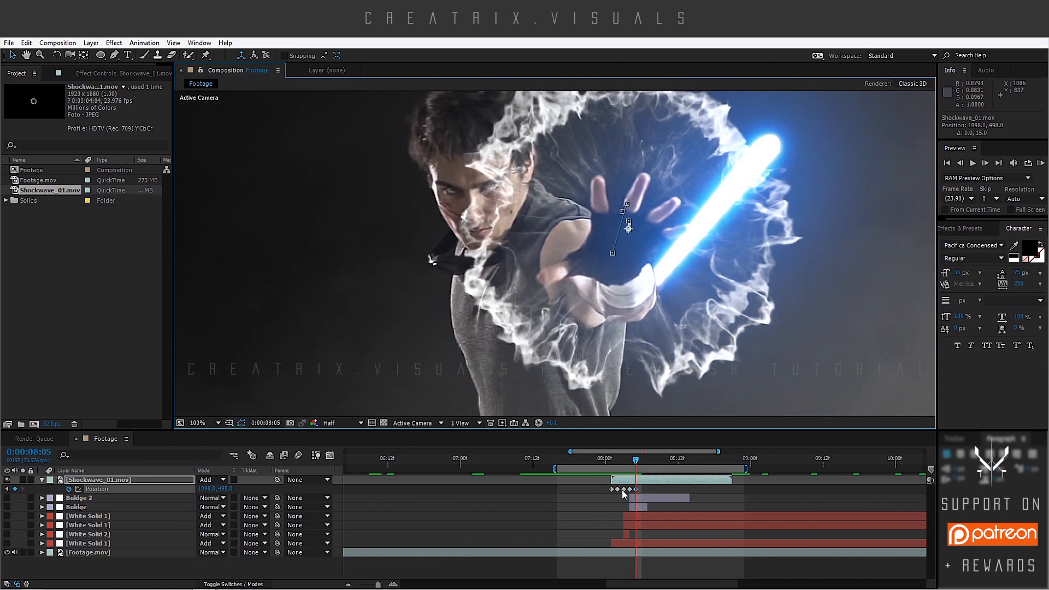
left_click_drag(637, 463, 671, 465)
scroll(655, 323, "down", 2)
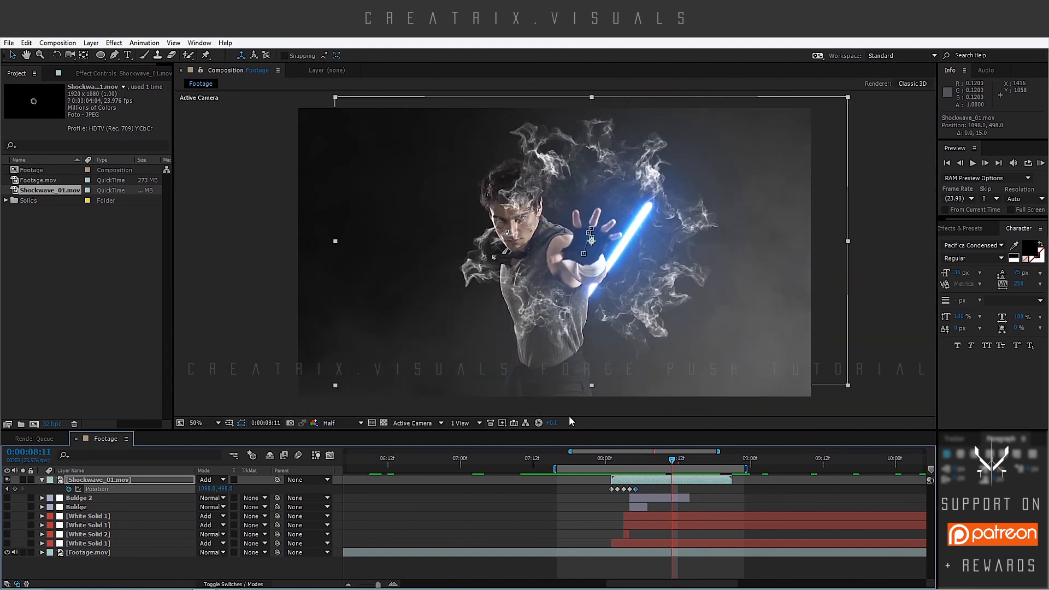
left_click_drag(620, 463, 635, 464)
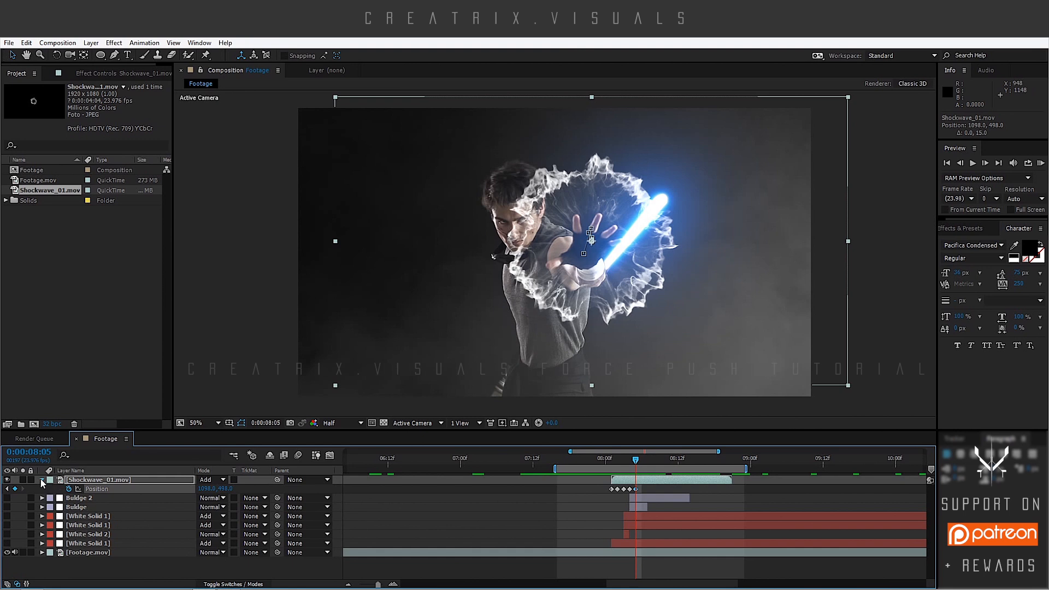
left_click(42, 480)
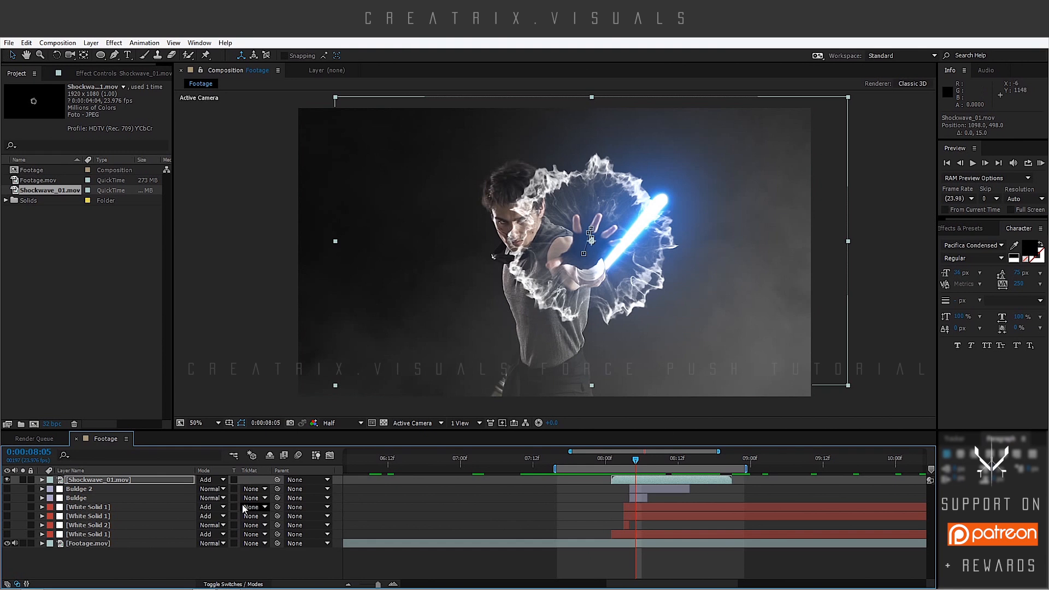
Pre-compose the Shockwave_01.mov layer as Shock, moving all attributes into the new composition, and set the Shock layer's blending mode to Screen
right_click(162, 477)
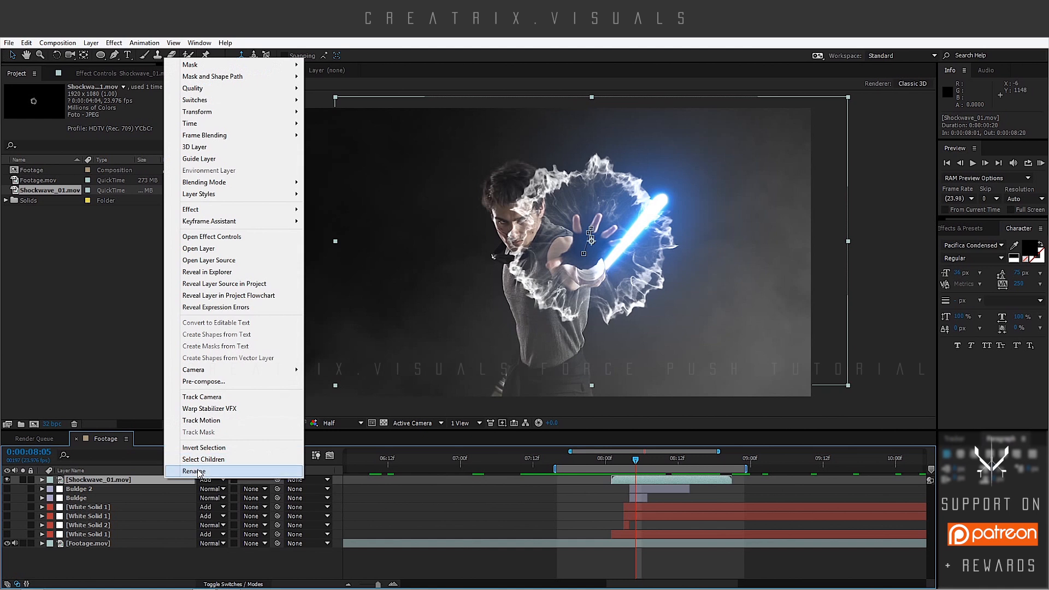
left_click(213, 378)
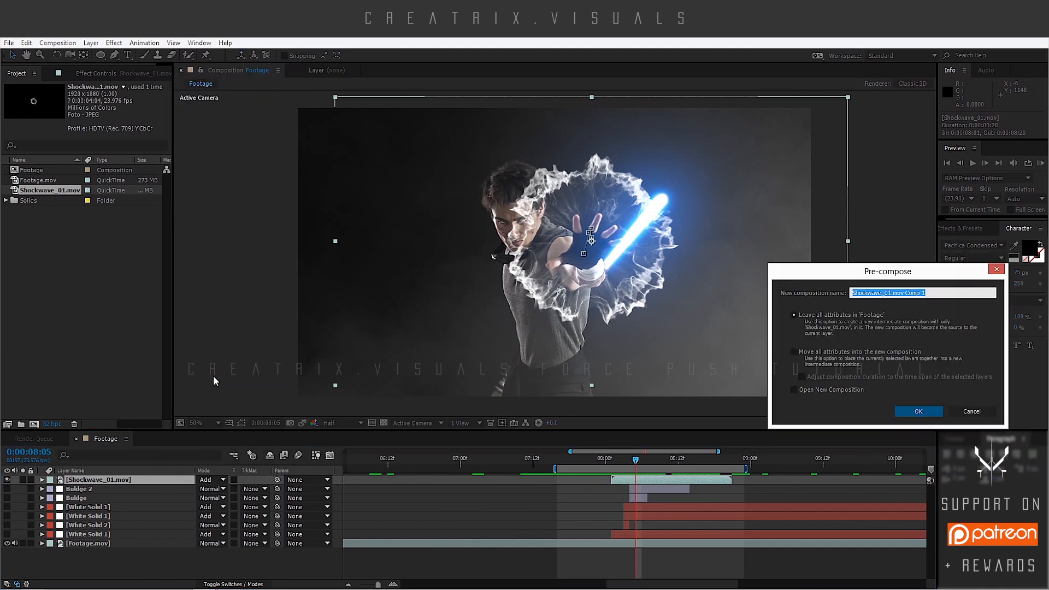
type("Shock")
left_click(822, 352)
left_click(912, 412)
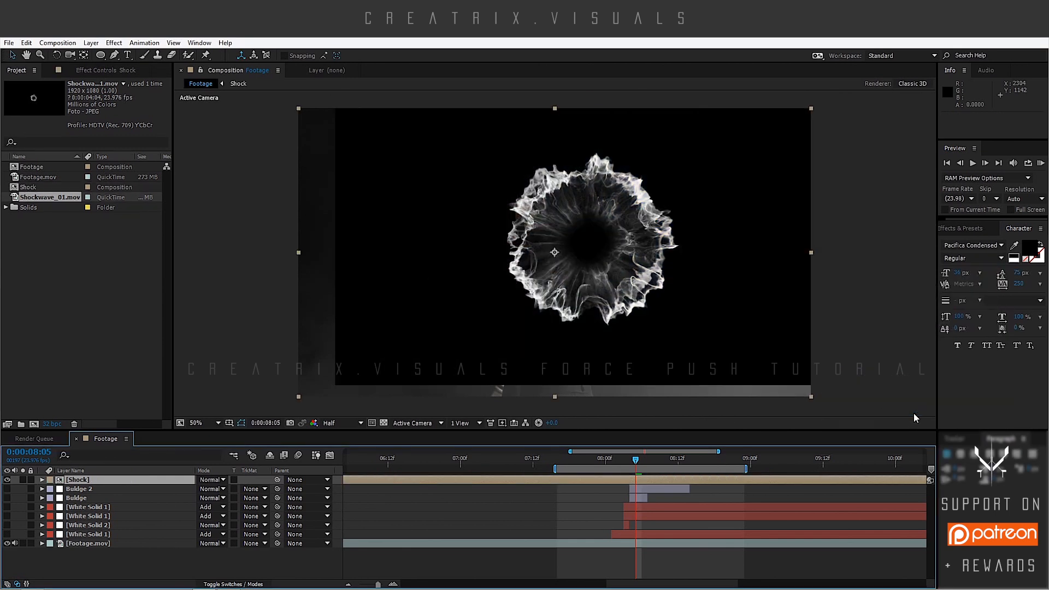
left_click(219, 481)
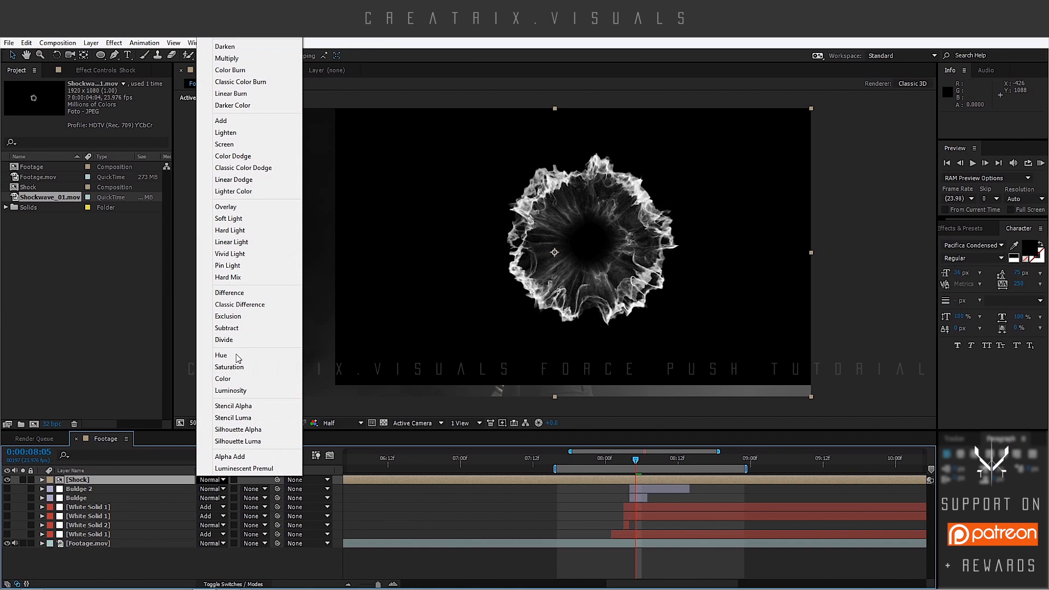
left_click(243, 146)
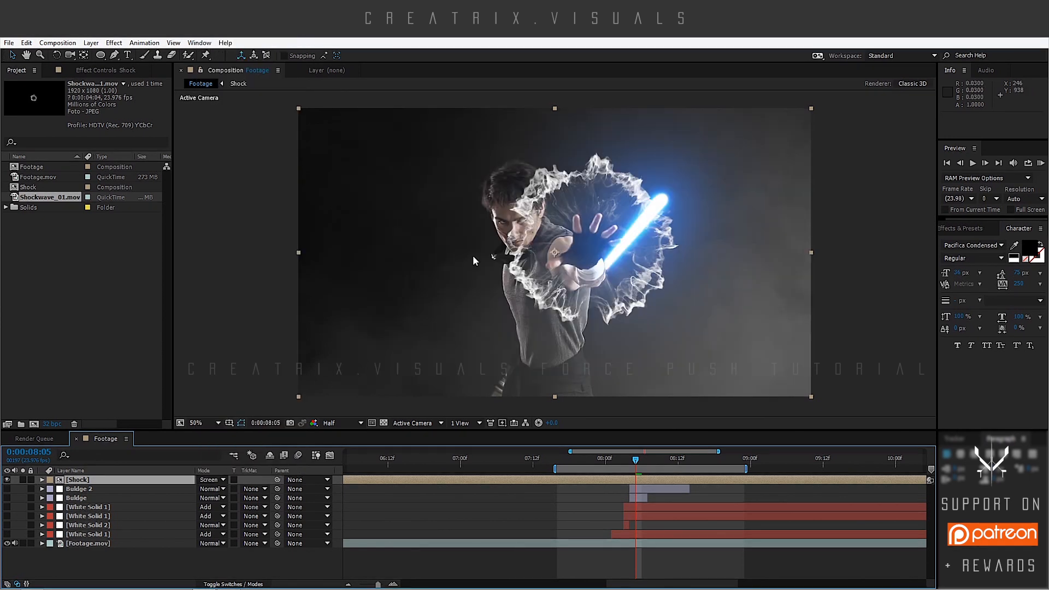
Inside the Shock composition, add a 1920 x 1080 px black solid and place it beneath the Shockwave_01.mov layer
double_click(88, 480)
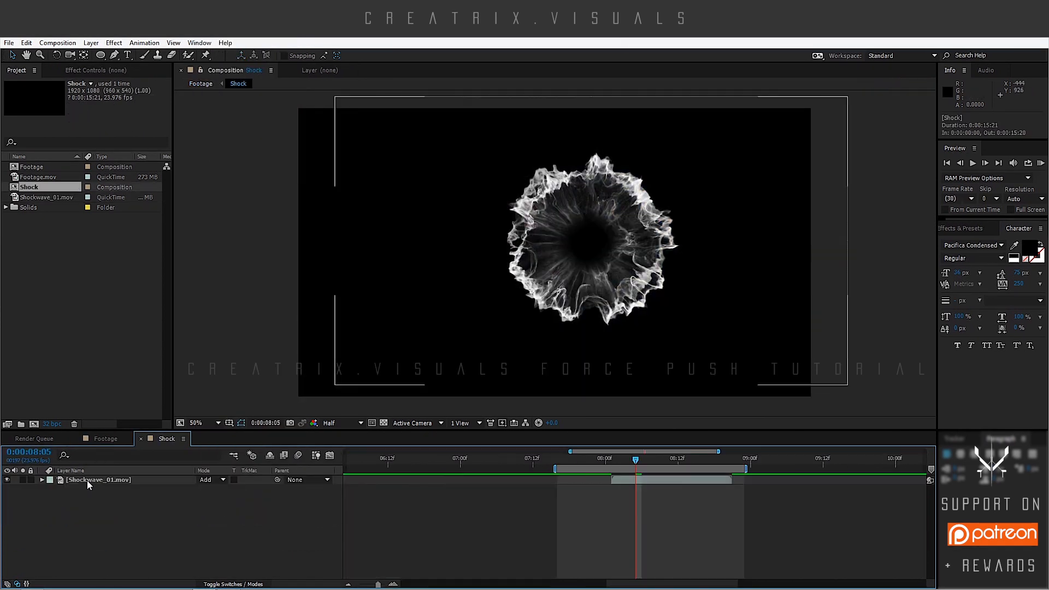
left_click(87, 480)
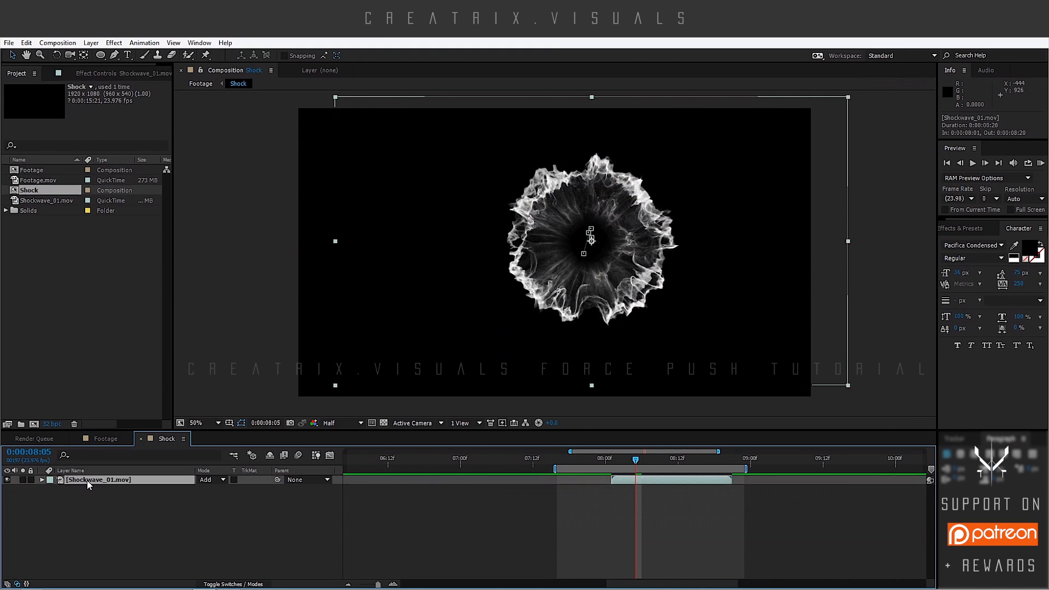
key("ctrl+y")
left_click(506, 372)
left_click(339, 348)
key("Return")
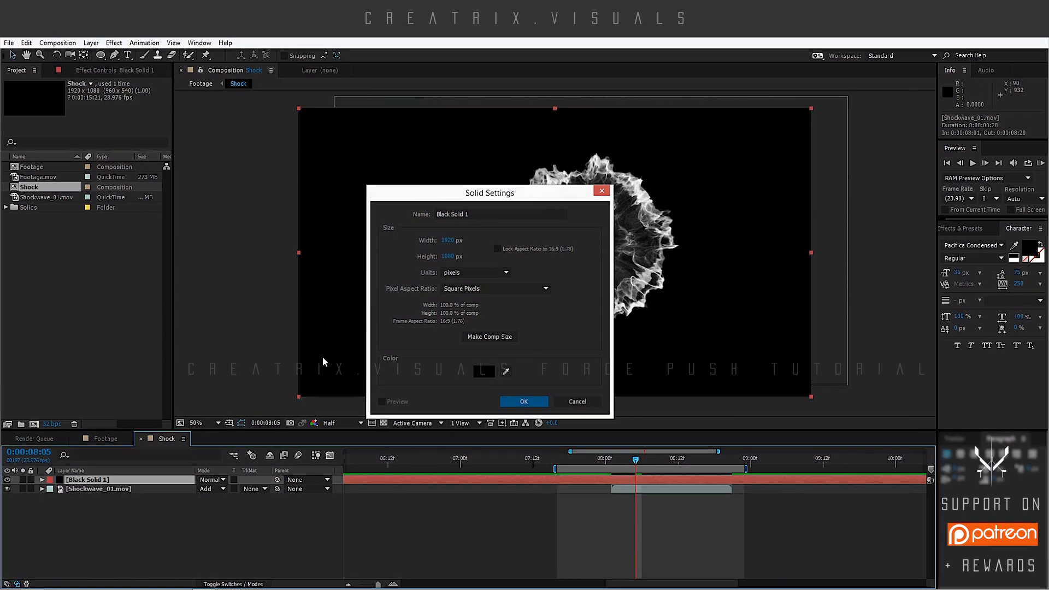
left_click_drag(103, 481, 103, 503)
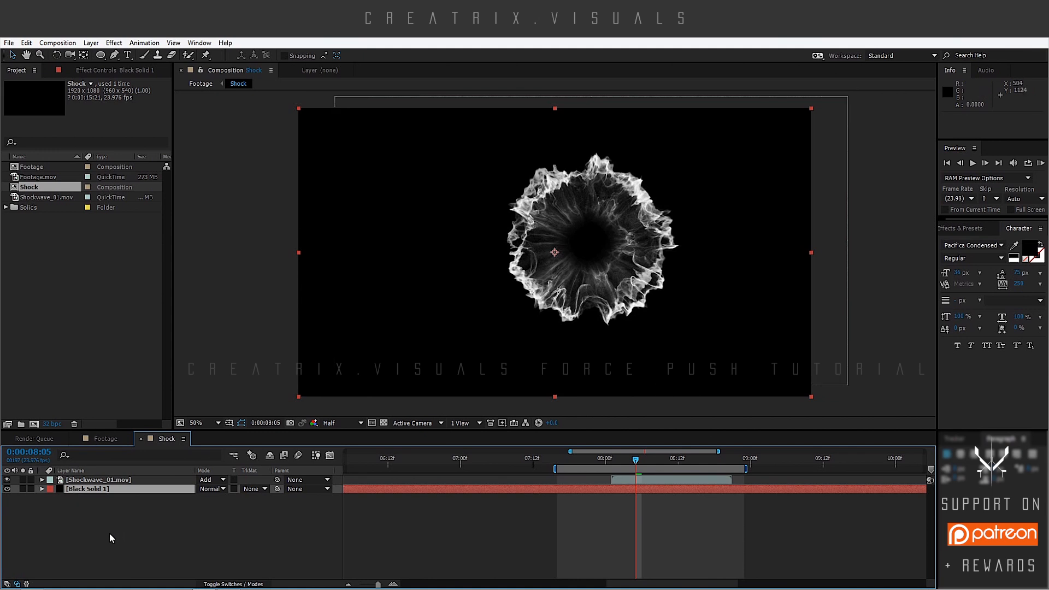
left_click(60, 519)
left_click(98, 479)
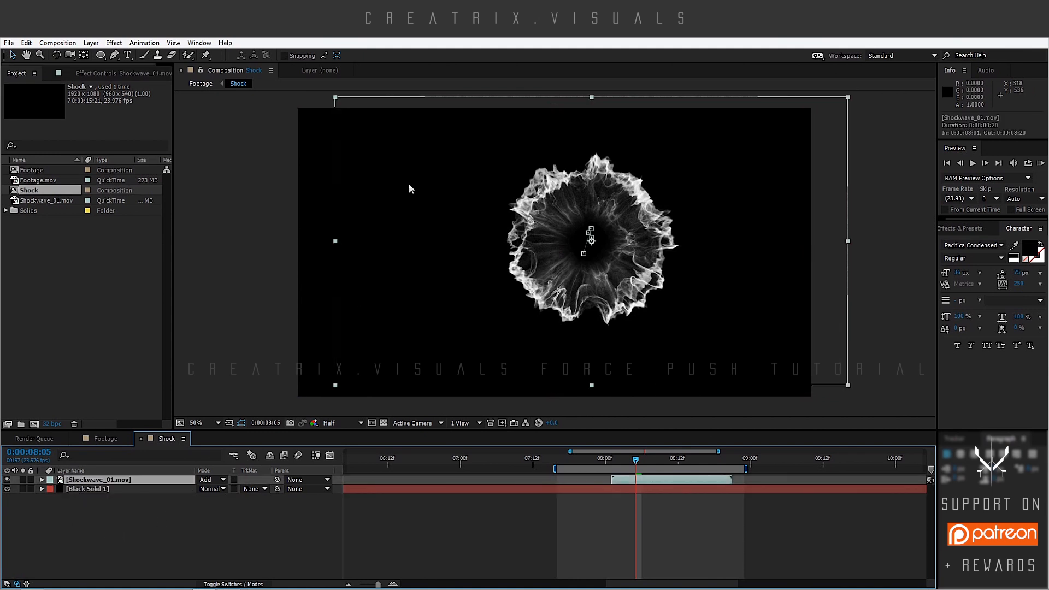
Apply a Glow effect to the Shock layer in the Footage composition and set its Glow Radius to 77
left_click(105, 438)
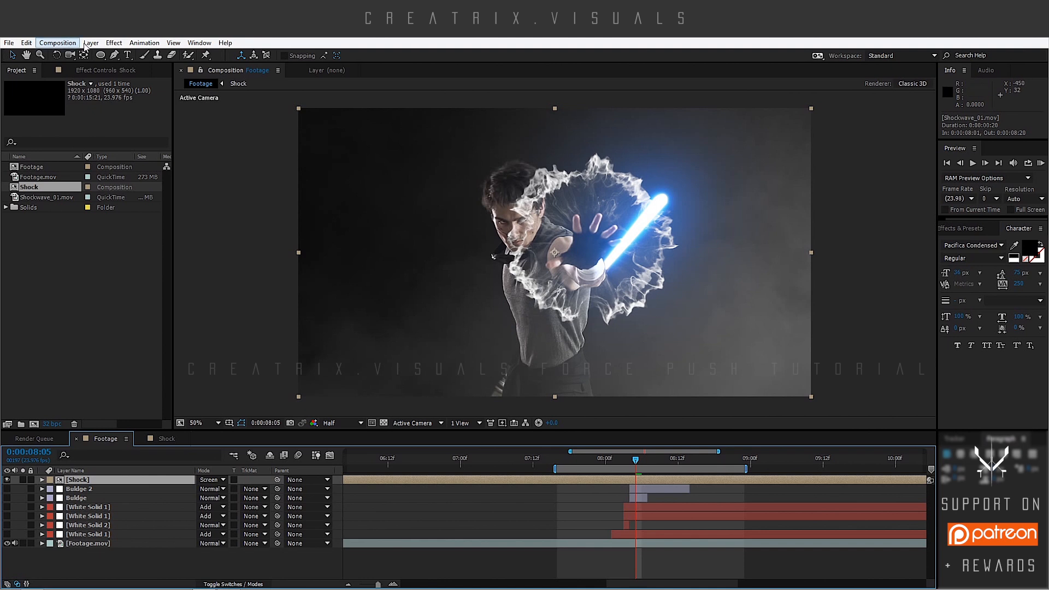
left_click(113, 43)
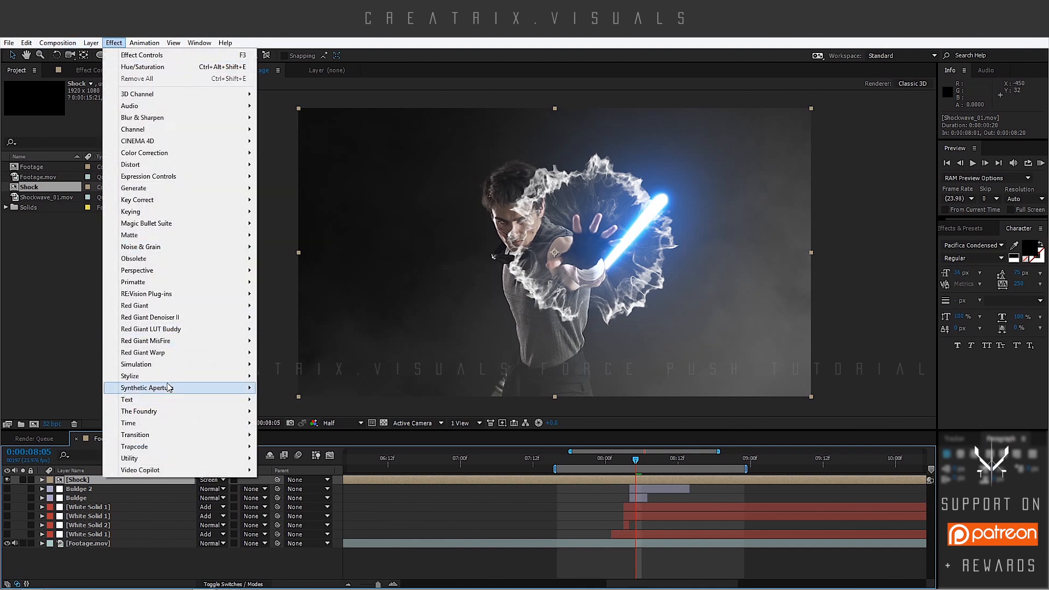
mouse_move(169, 377)
left_click(284, 282)
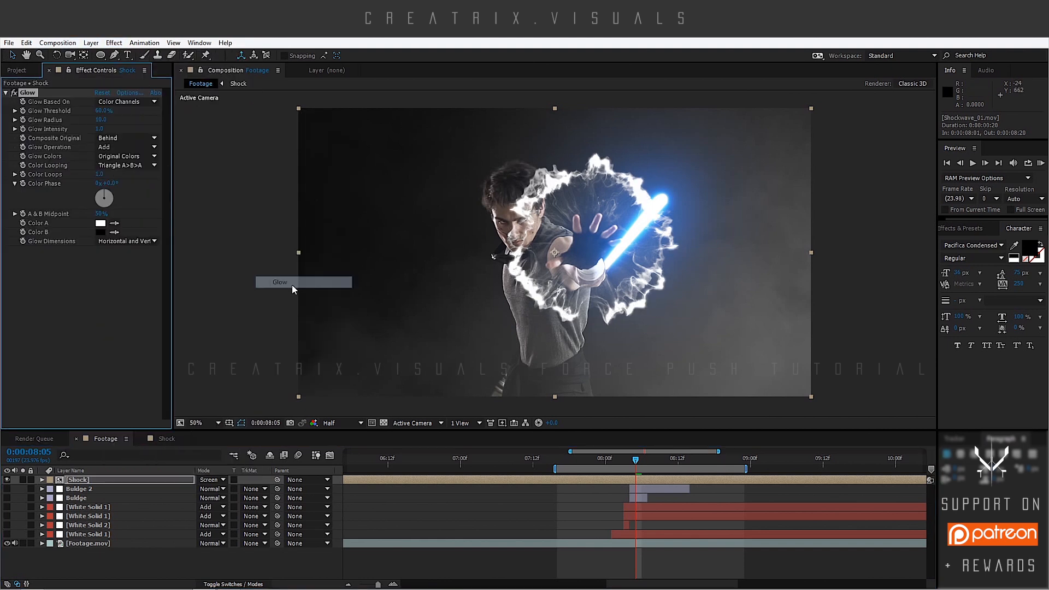
left_click(101, 119)
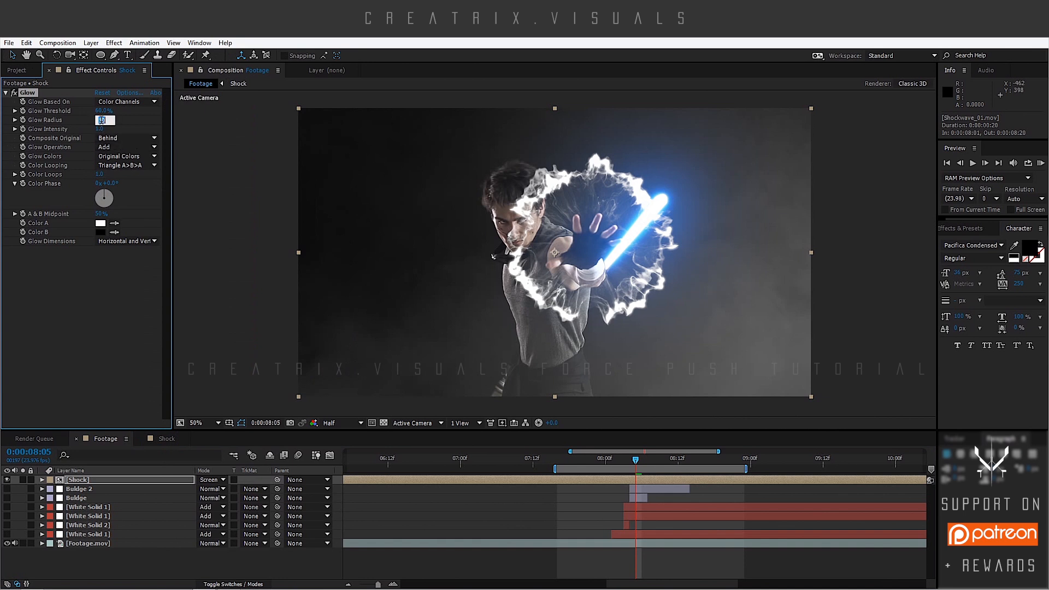
key("Return")
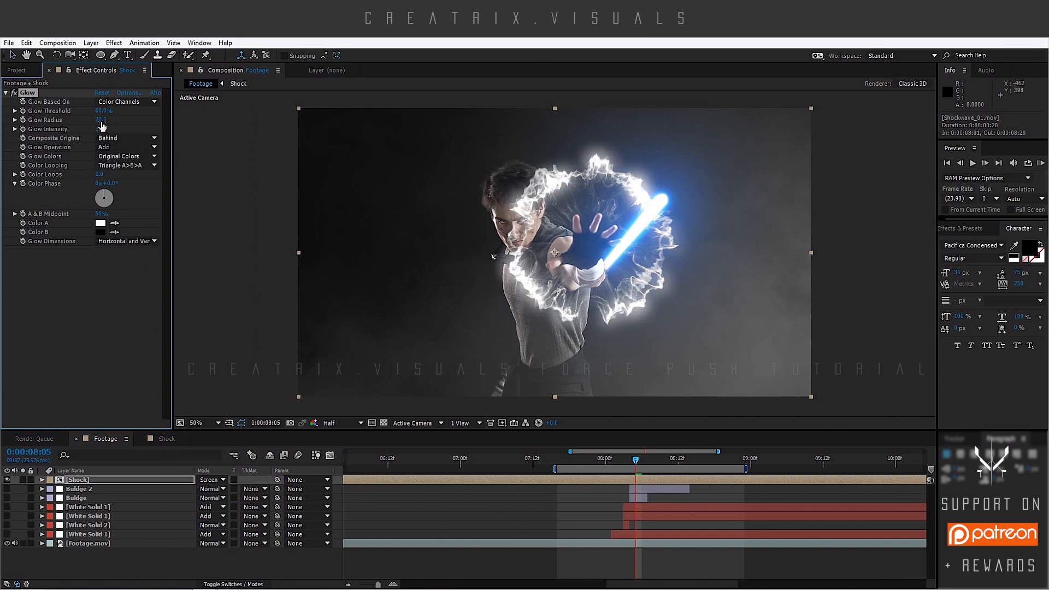
left_click(97, 121)
key("Return")
left_click(97, 121)
Duplicate the Shock layer's Glow effect, set the copy's Glow Radius to 750 and collapse both effects
key("ctrl+d")
left_click(100, 278)
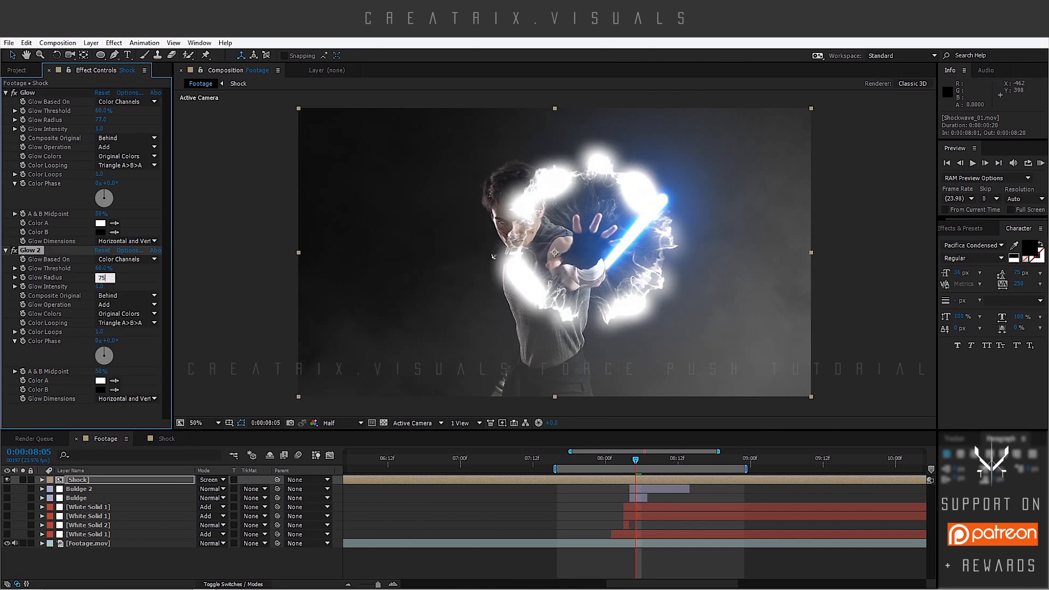
key("Return")
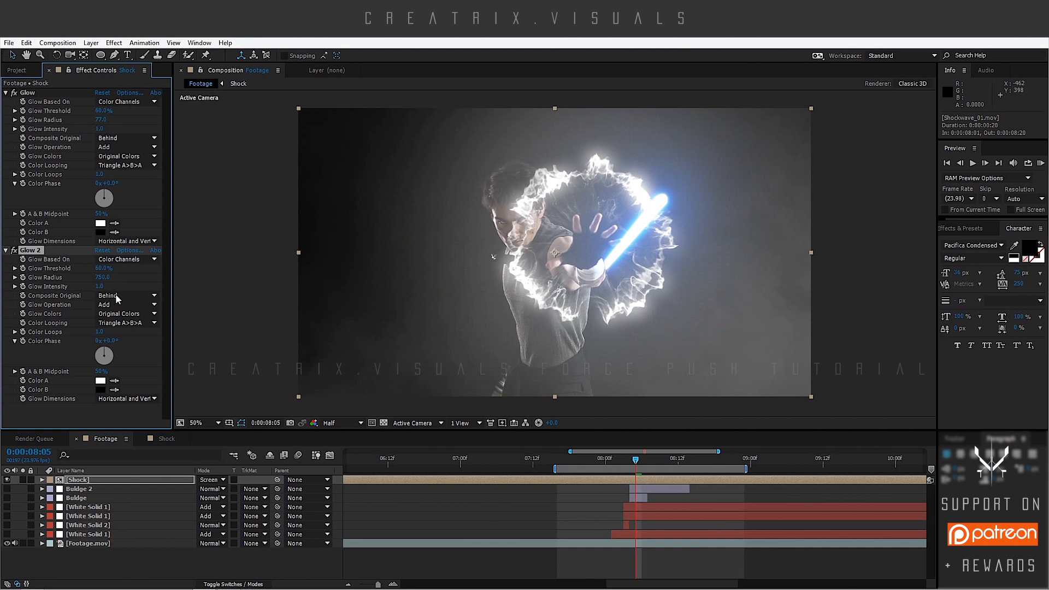
left_click(102, 286)
left_click(6, 250)
left_click(5, 92)
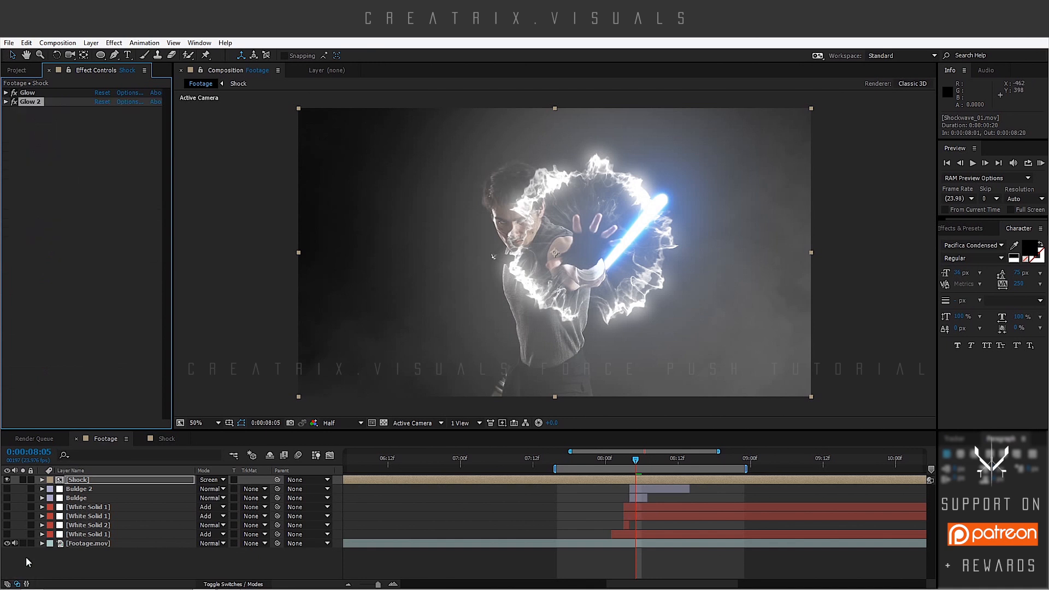
Copy the VC Color Vibrance and Hue/Saturation effects from the lowest White Solid 1 layer onto the Shock layer
left_click(87, 533)
left_click(55, 96)
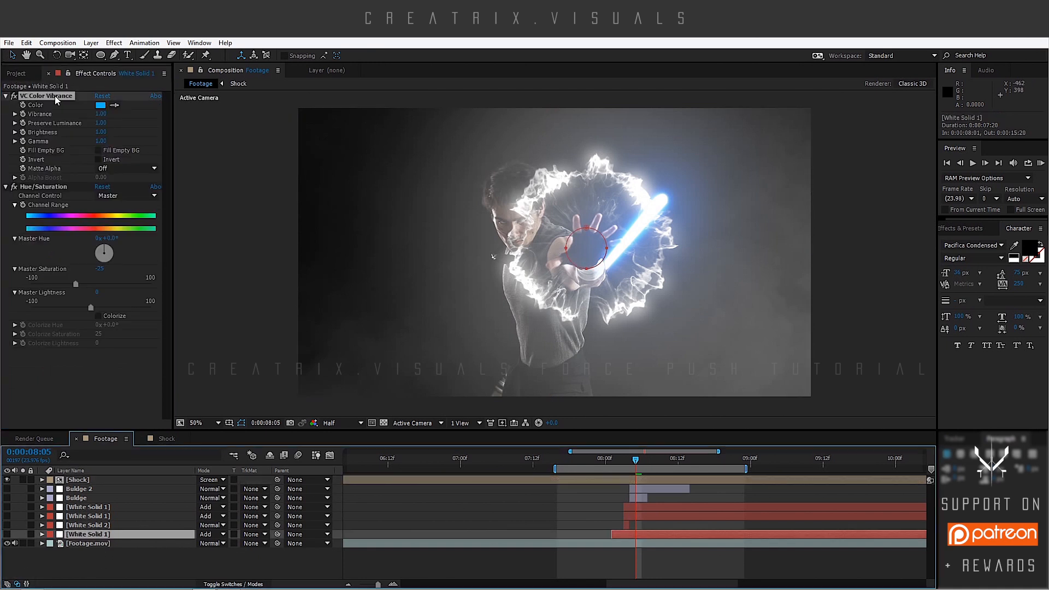
left_click(68, 184, "ctrl")
left_click(82, 480)
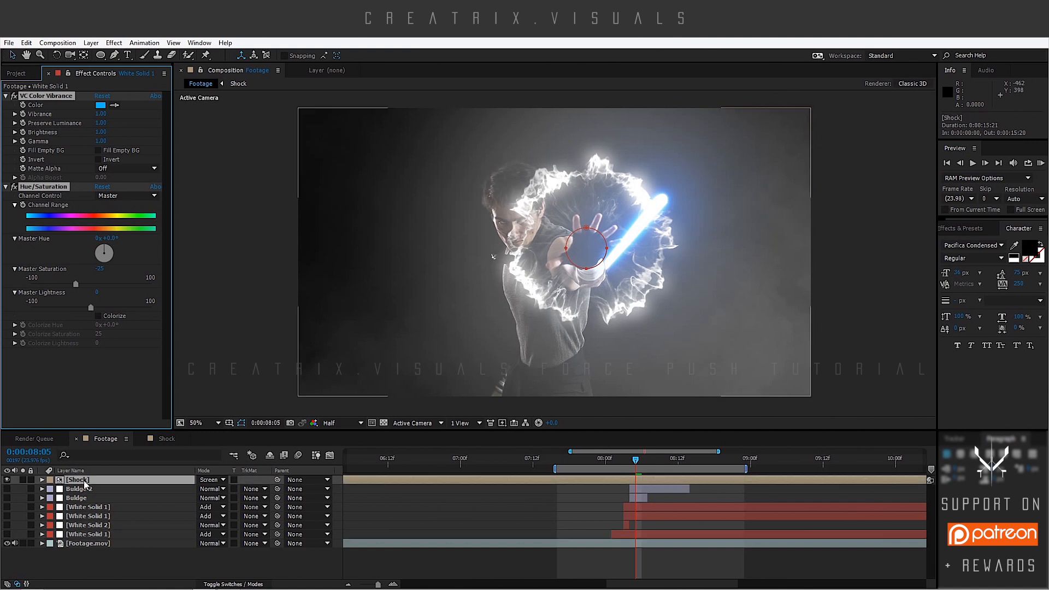
left_click(76, 293)
key("ctrl+v")
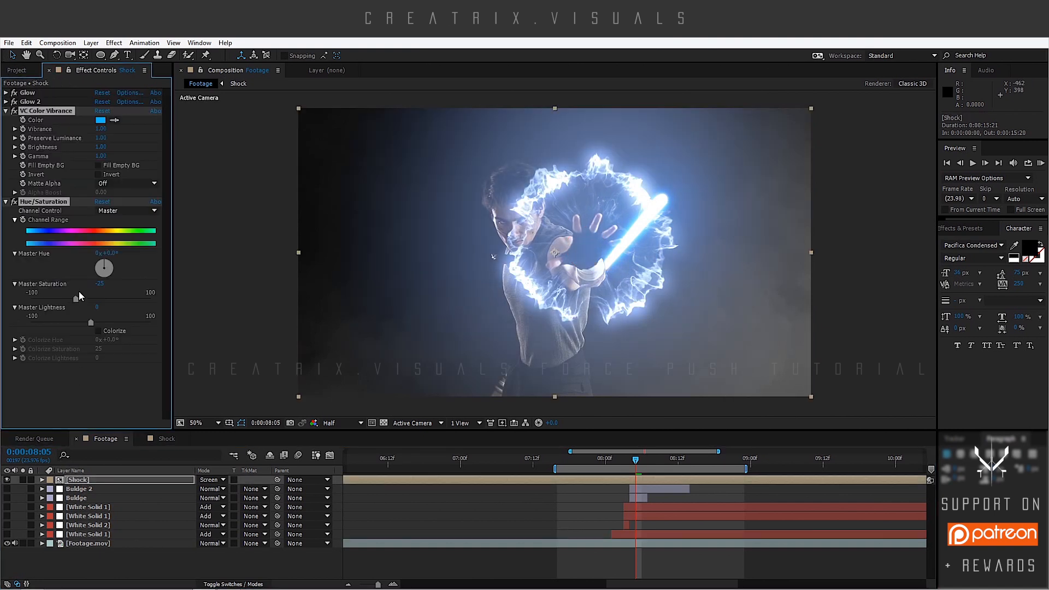
left_click(72, 371)
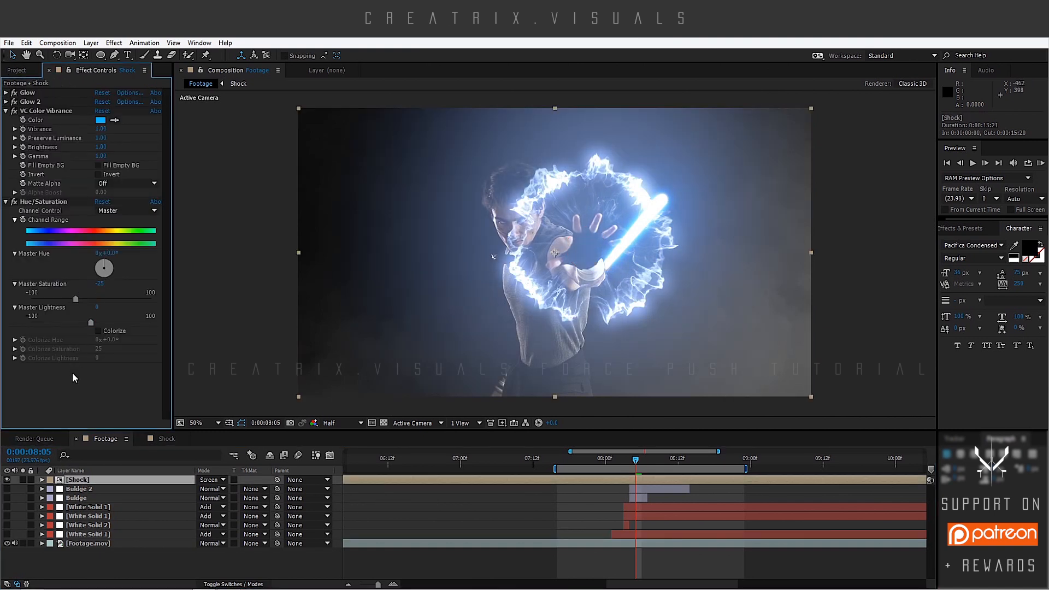
Delete the Hue/Saturation effect from the Shock layer and turn the Buldge and white solid layers' visibility back on
left_click(14, 202)
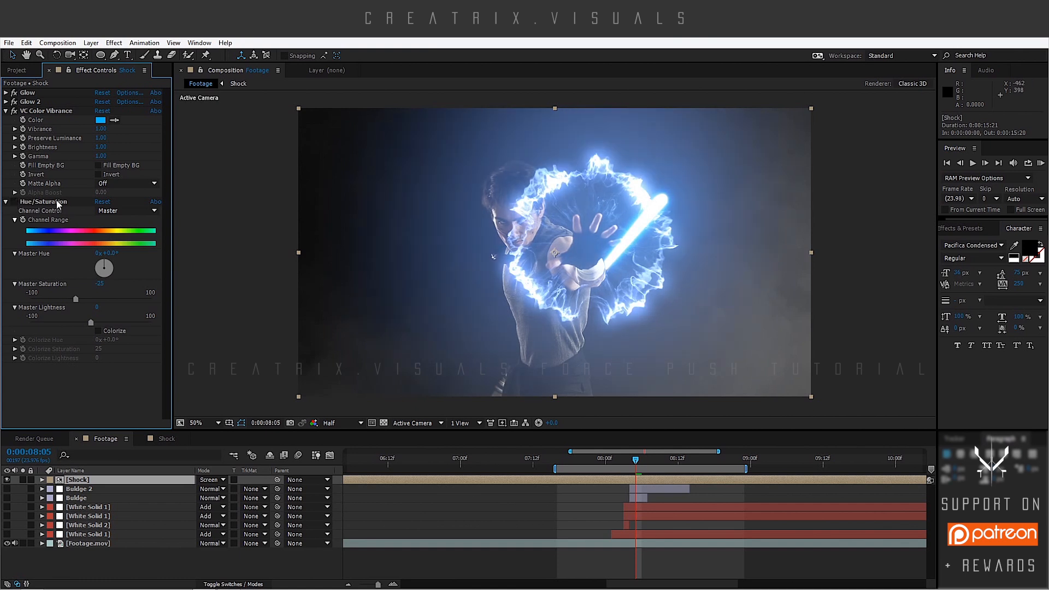
left_click(40, 202)
key("Delete")
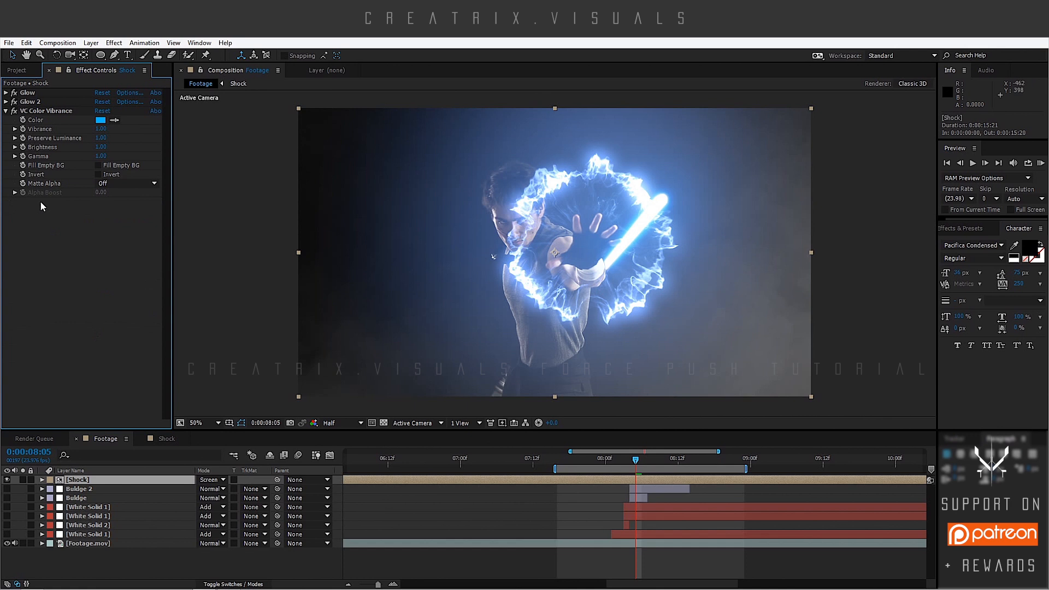
left_click_drag(6, 488, 11, 541)
left_click(208, 559)
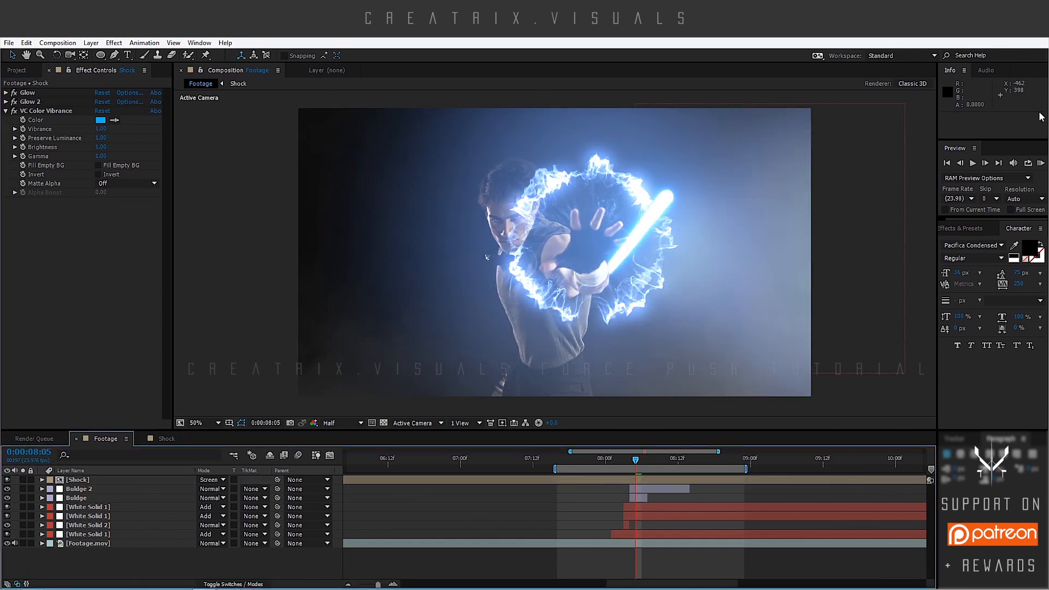
Preview the composited force push and scrub through the shockwave frames to check the glow
left_click(1041, 167)
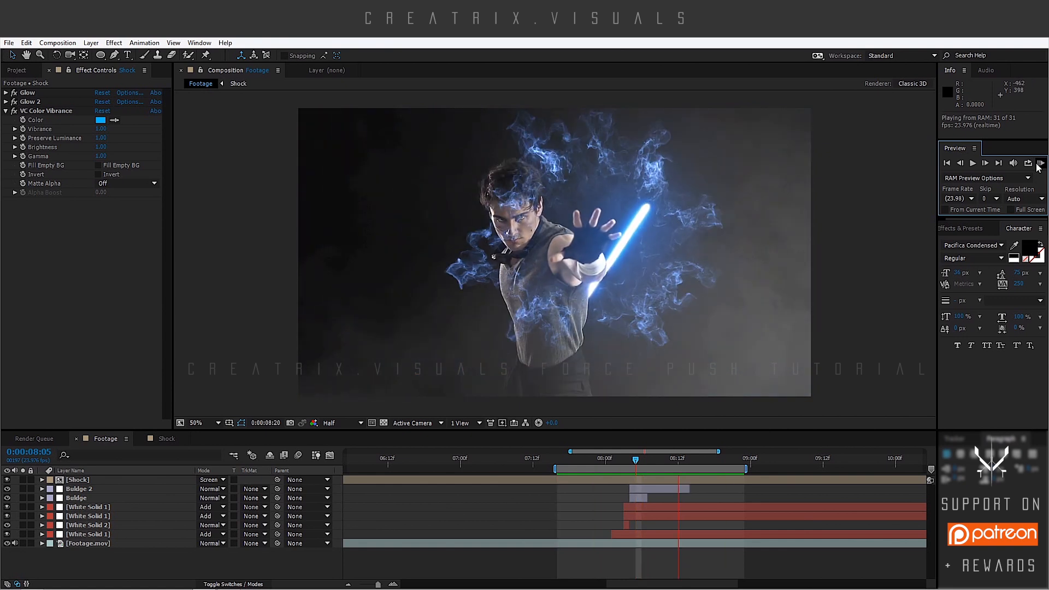
key("space")
left_click_drag(627, 460, 677, 460)
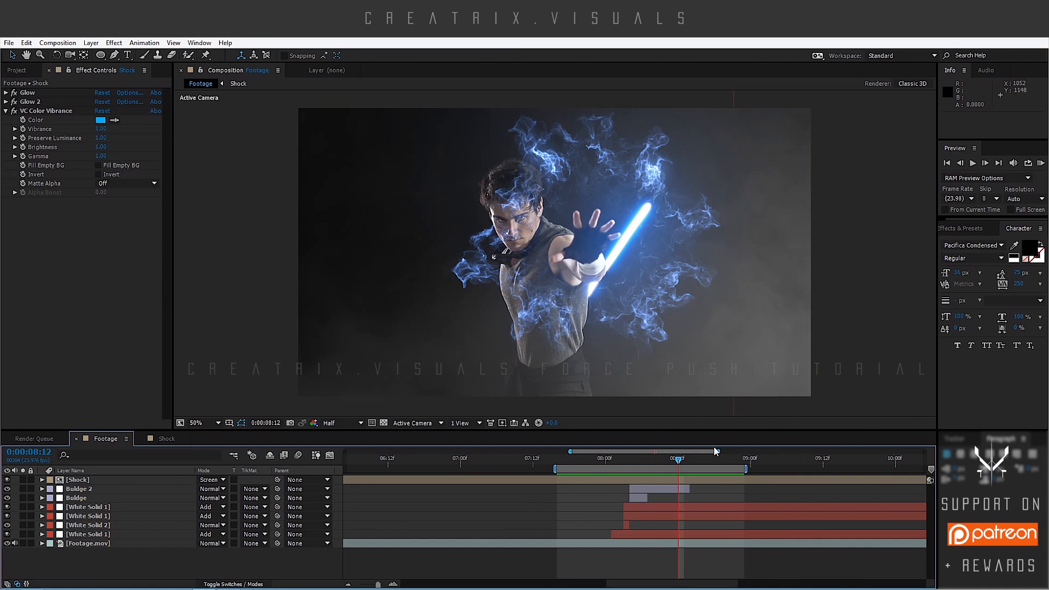
left_click_drag(598, 461, 660, 464)
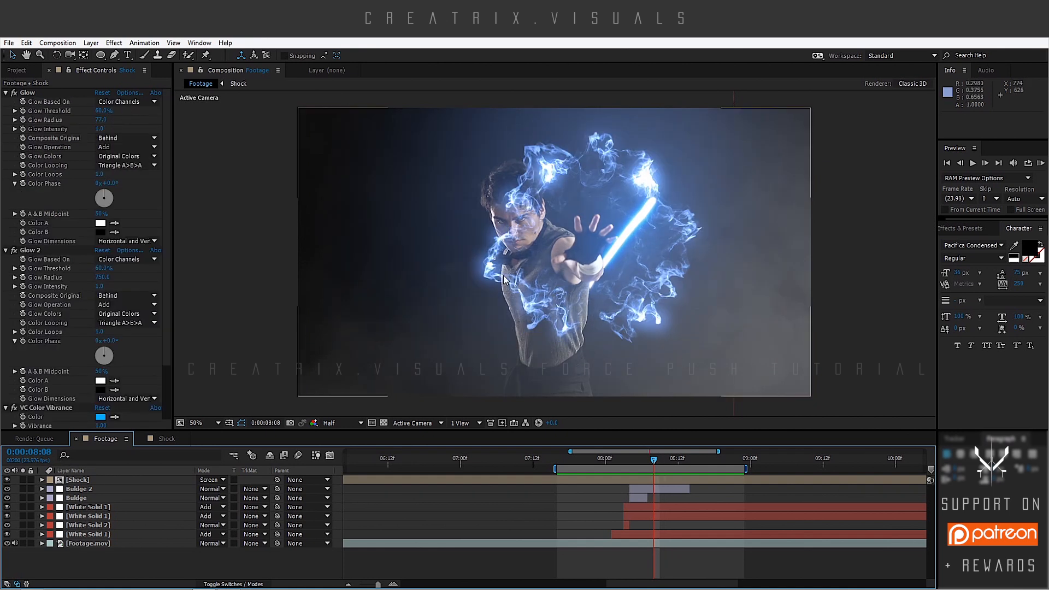
Hide the Buldge and white solid layers, duplicate the Shock layer and hide the upper copy
left_click_drag(7, 488, 8, 534)
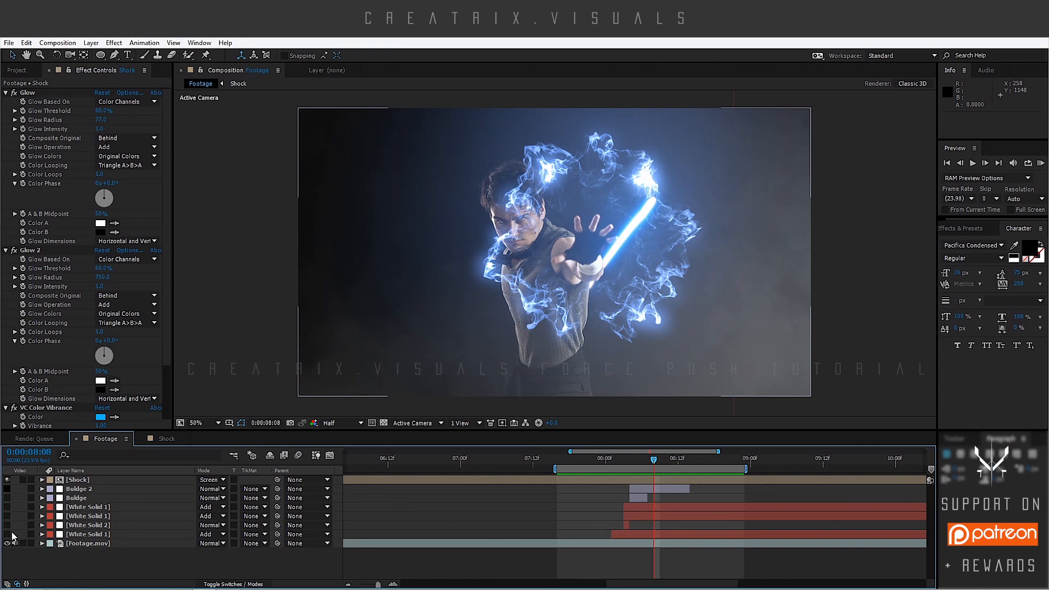
left_click(84, 484)
key("ctrl+d")
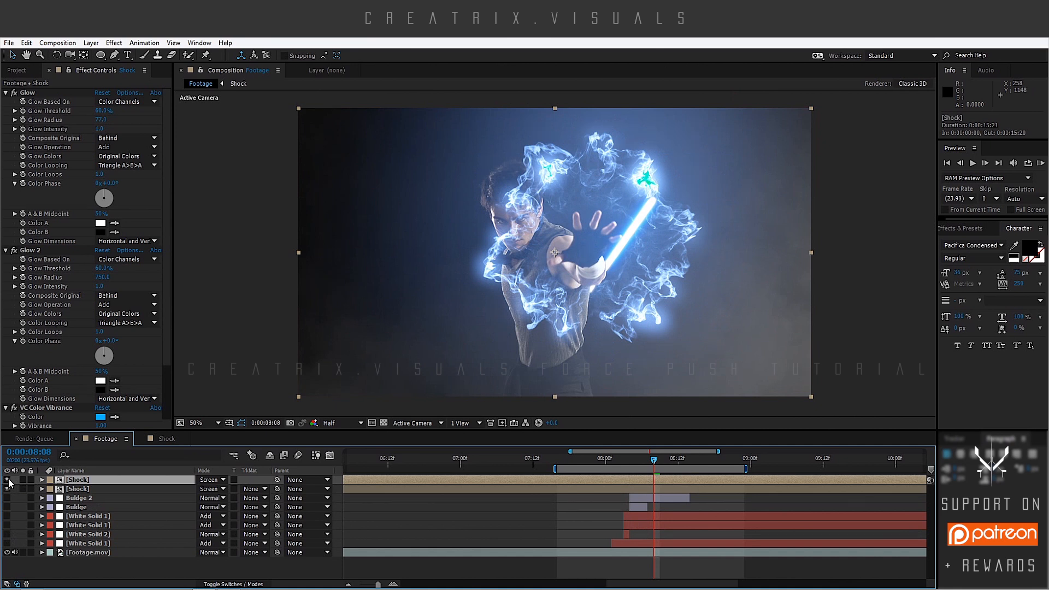
left_click(7, 479)
Delete both Glow effects and VC Color Vibrance from the lower Shock layer
left_click(89, 488)
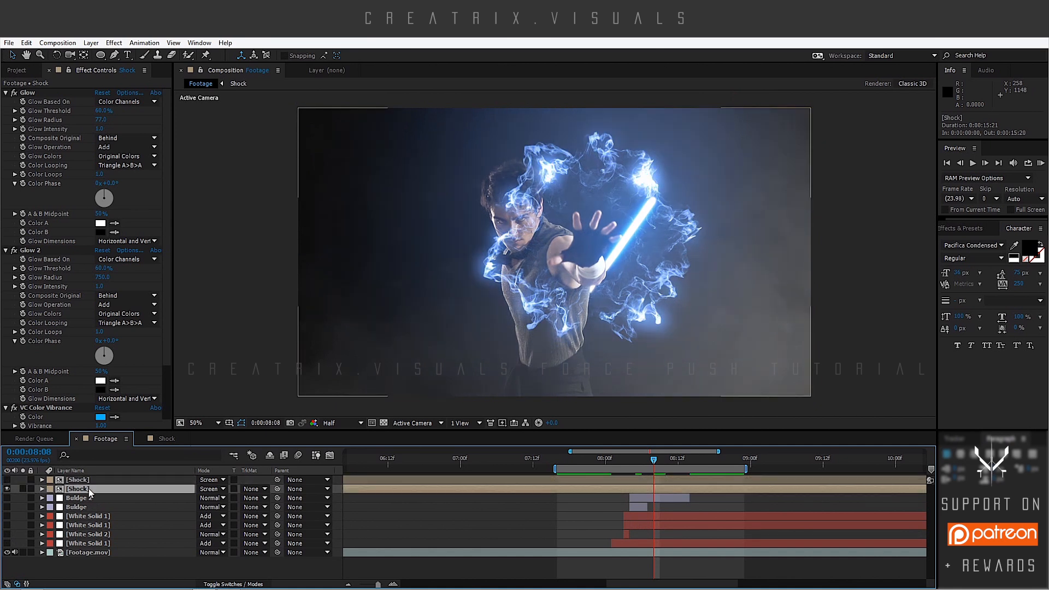
left_click(64, 94)
left_click(55, 251, "shift")
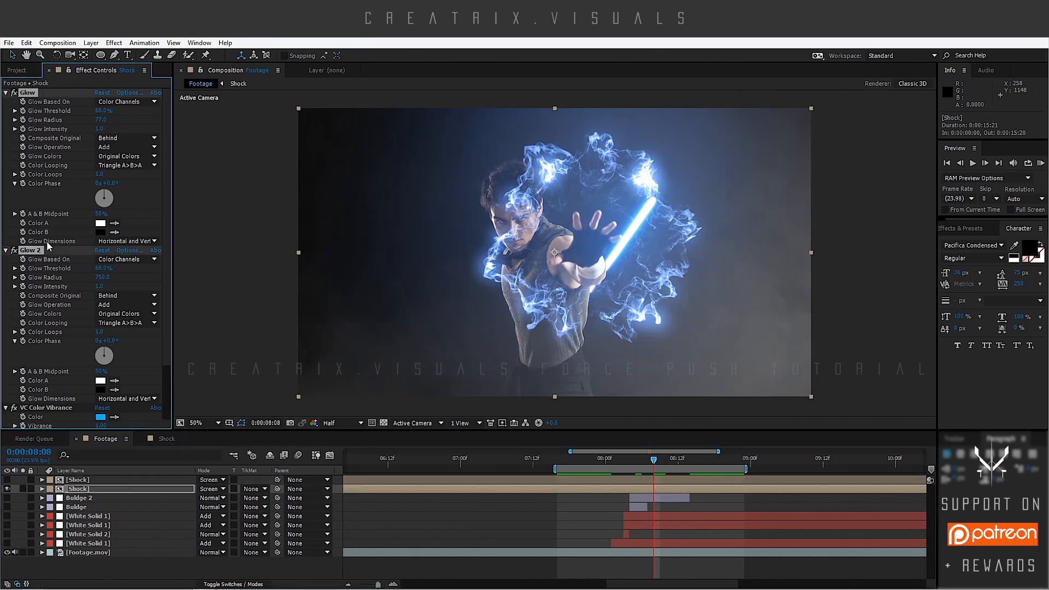
key("Delete")
left_click(65, 96)
key("Delete")
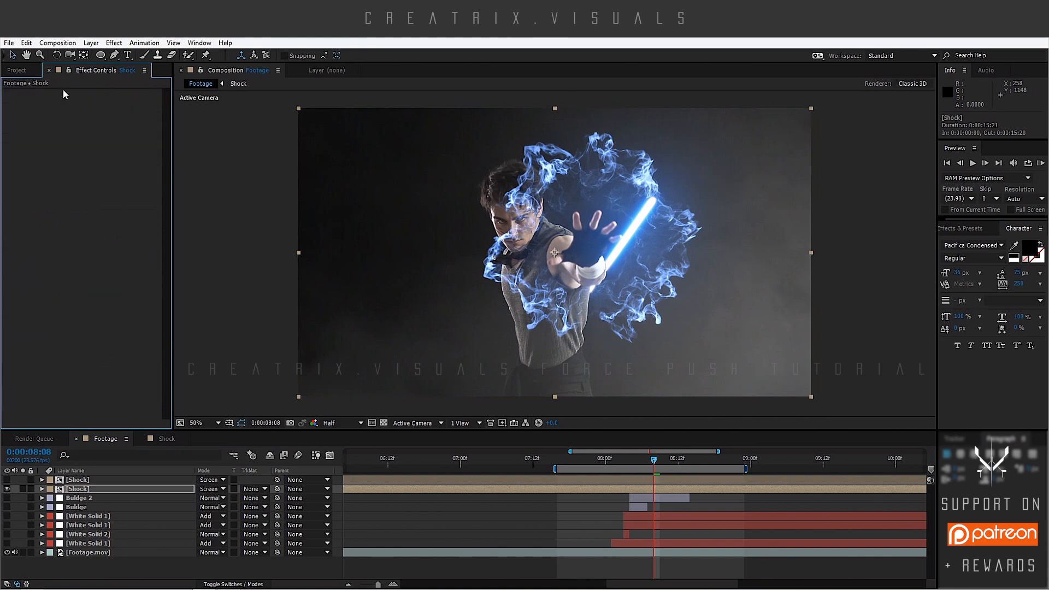
Apply Fast Blur to the lower Shock layer with Repeat Edge Pixels enabled and Blurriness set to 10
left_click(113, 42)
mouse_move(152, 118)
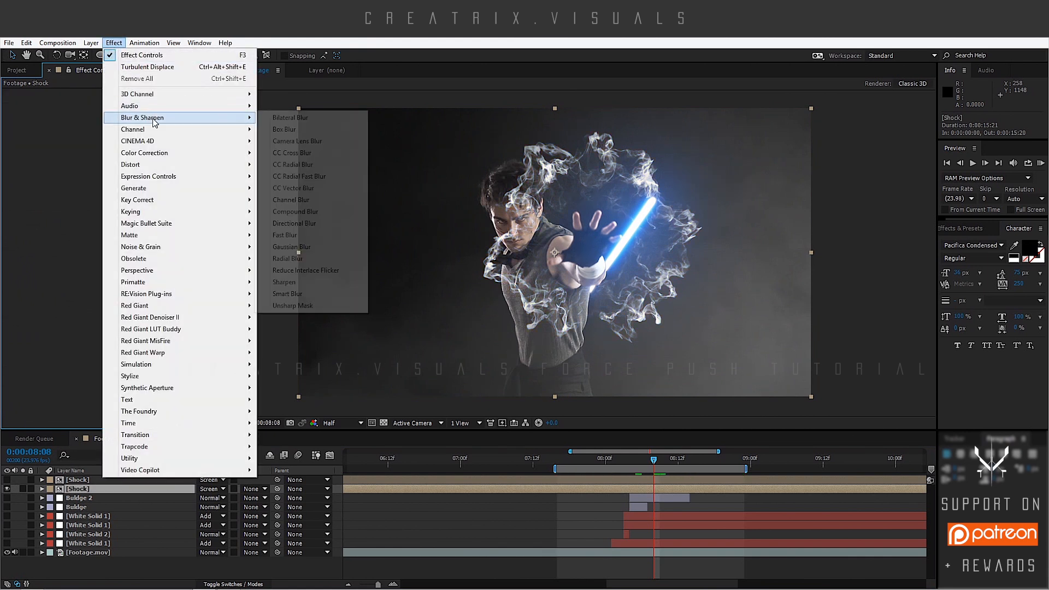
left_click(285, 236)
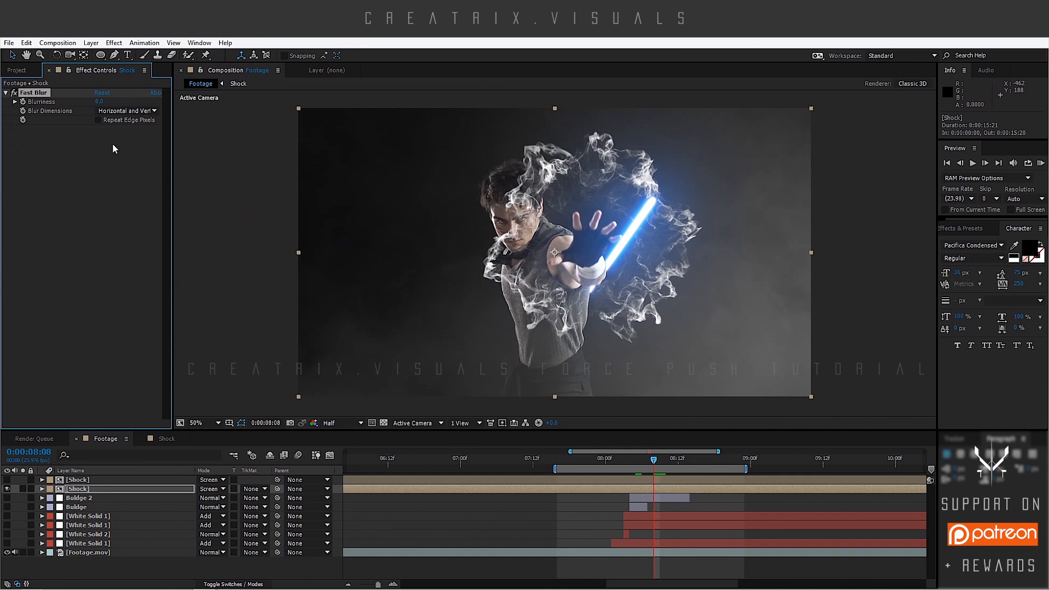
left_click(98, 119)
left_click(100, 102)
type("10")
key("Return")
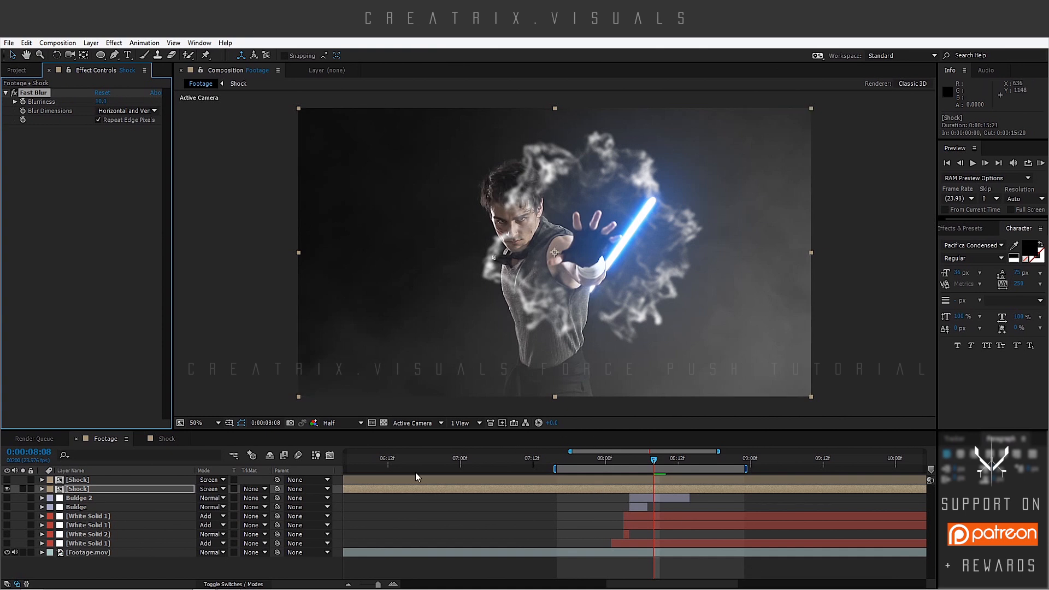
Add an adjustment layer directly above Buldge 2 and rename it Distortion
left_click(90, 498)
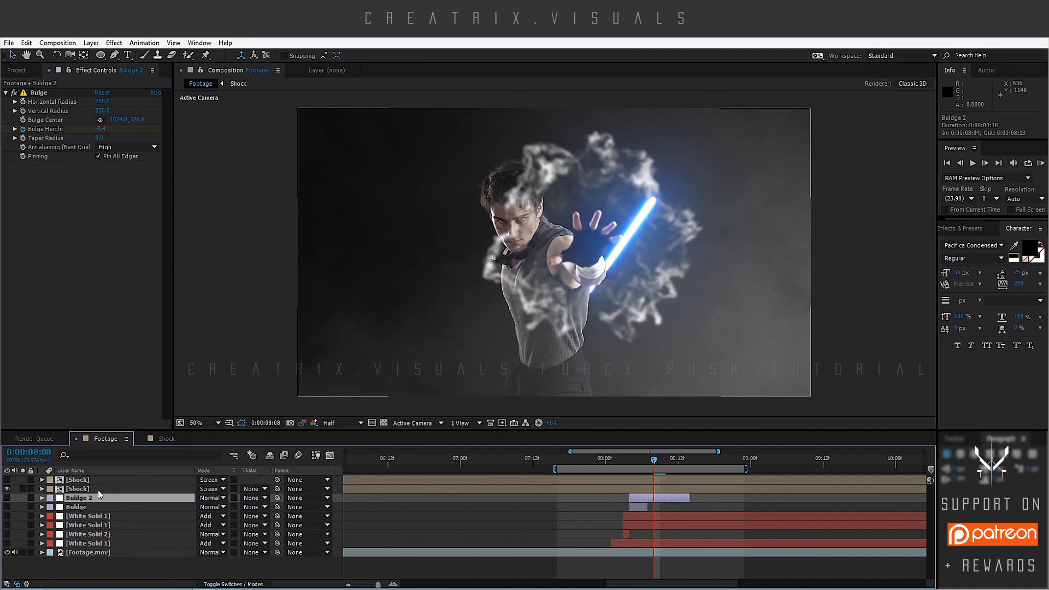
key("ctrl+alt+y")
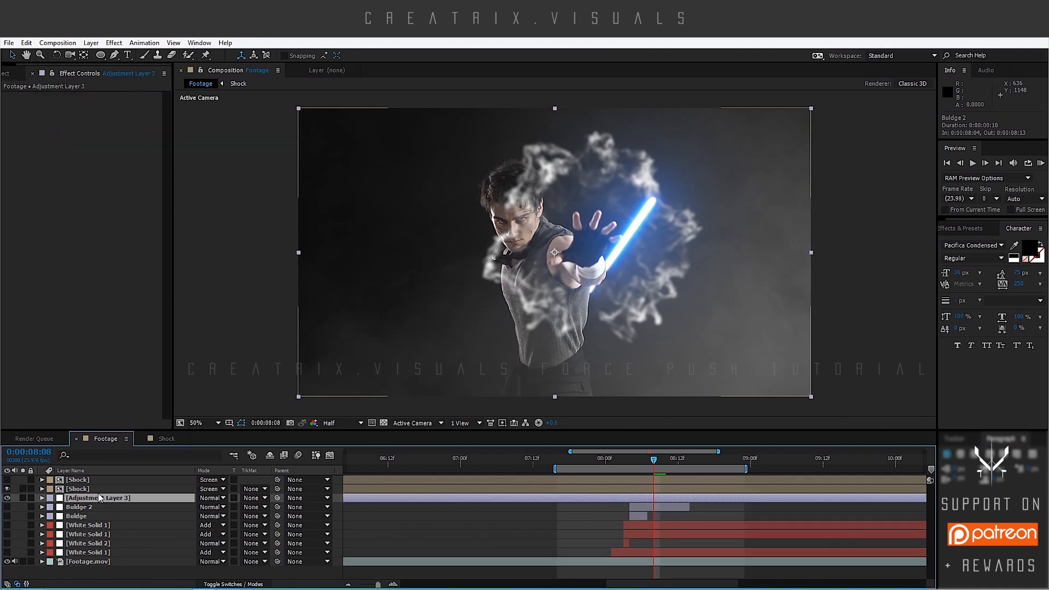
right_click(99, 496)
left_click(140, 491)
type("Distortion")
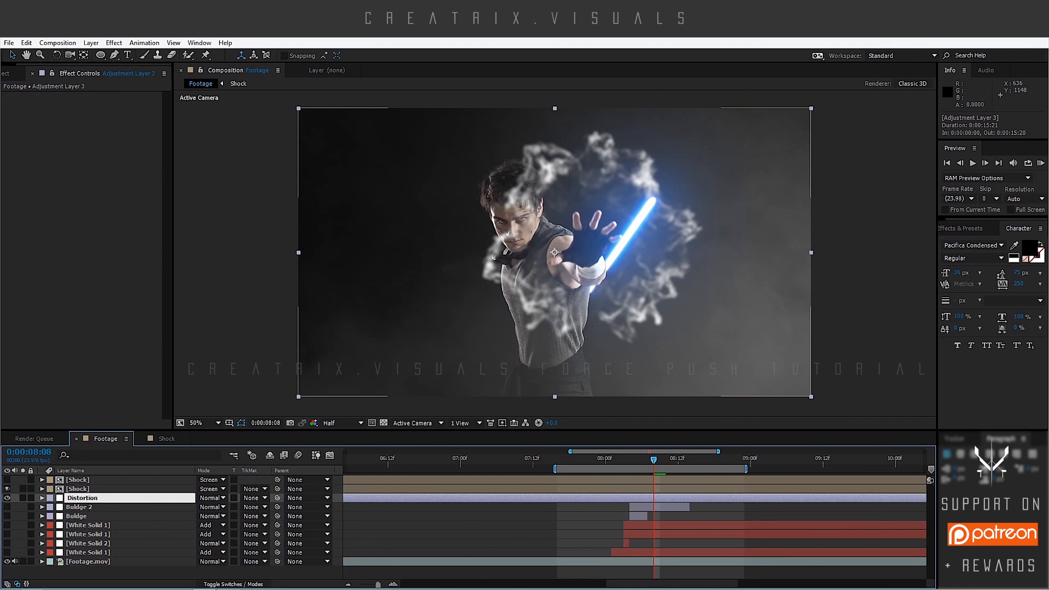
left_click(128, 573)
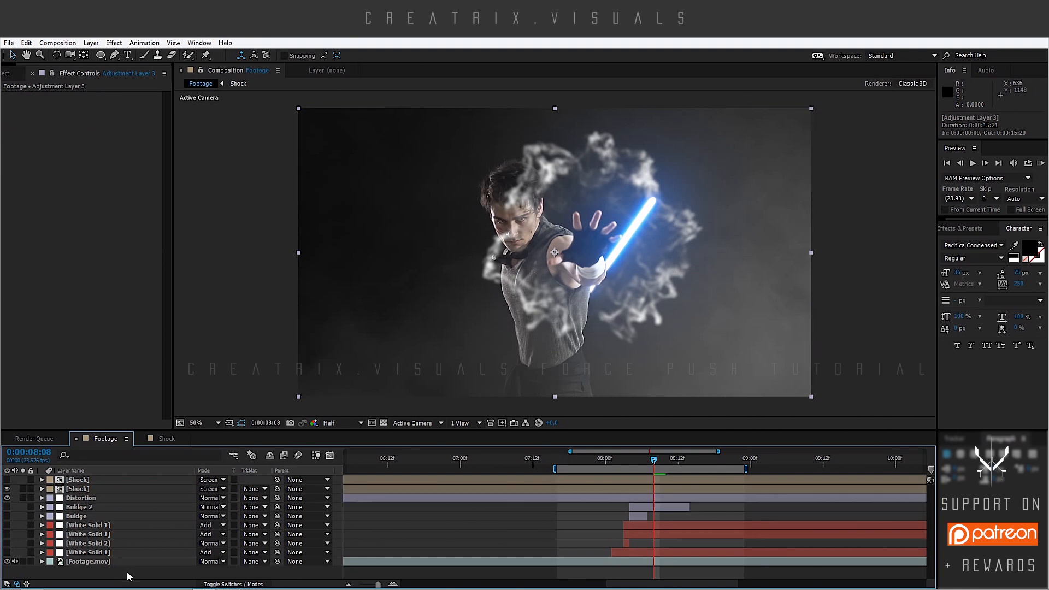
Split the Distortion layer at 0:00:08:08, delete its earlier part and move the remainder to start at 0:00:08:04
left_click(129, 500)
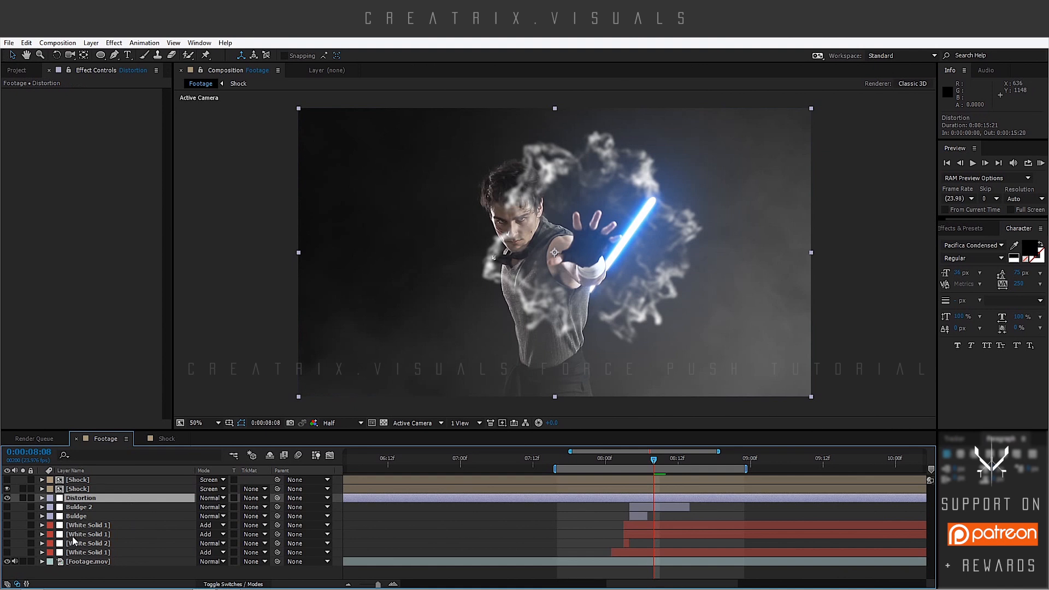
key("ctrl+shift+d")
left_click(115, 506)
key("Delete")
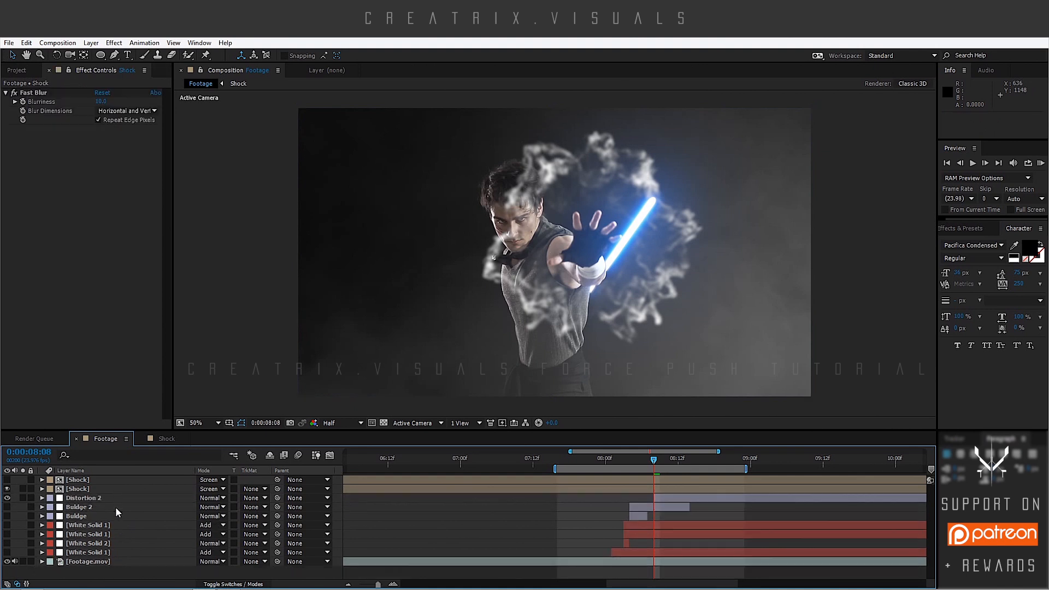
left_click_drag(699, 498, 676, 496)
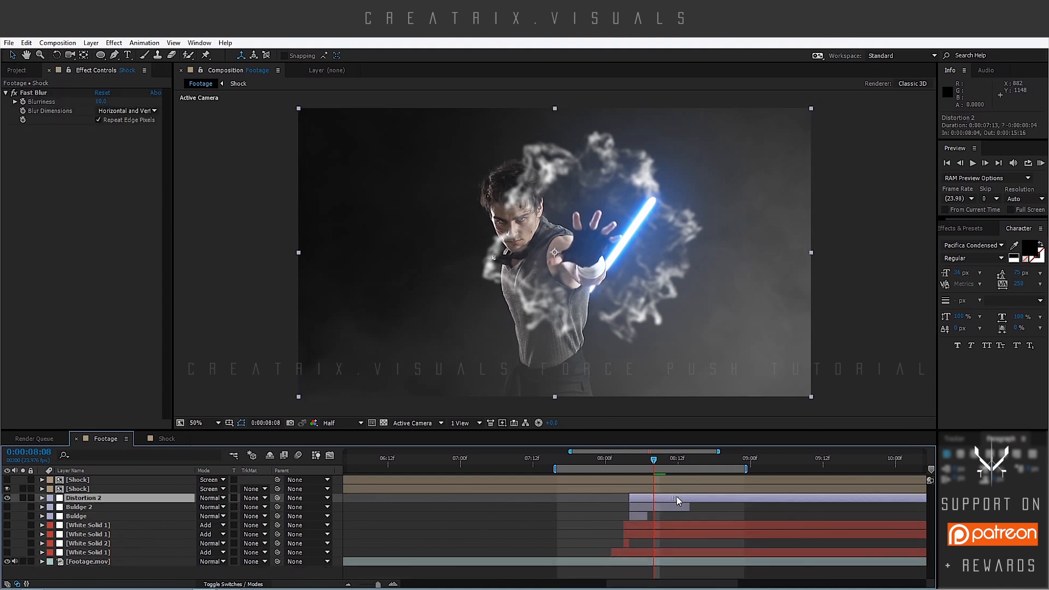
Set the track matte of the Distortion 2 layer to Alpha Matte using the Shock layer directly above it
left_click(104, 489)
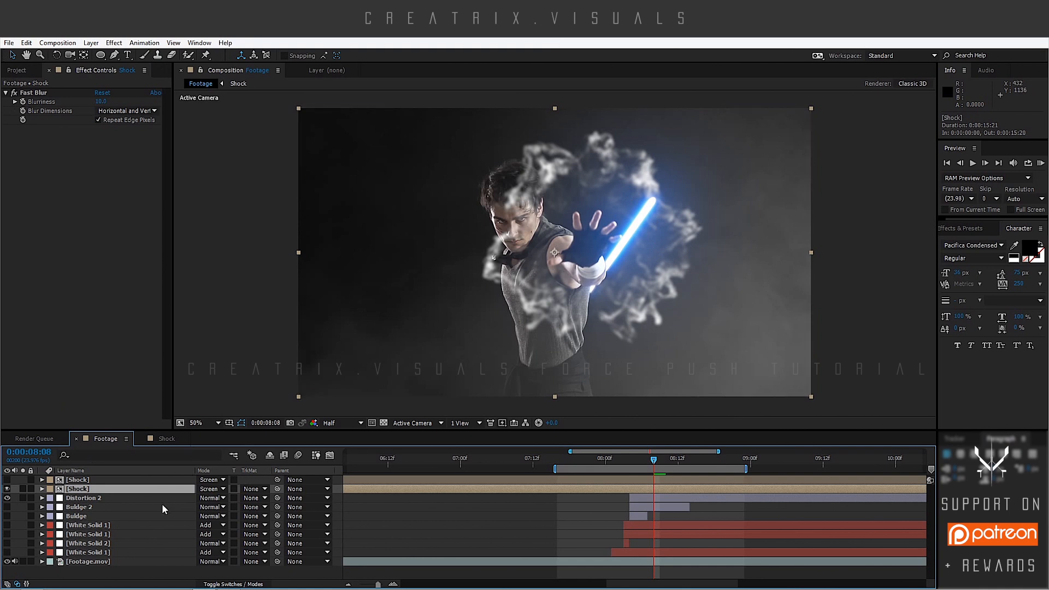
left_click(116, 498)
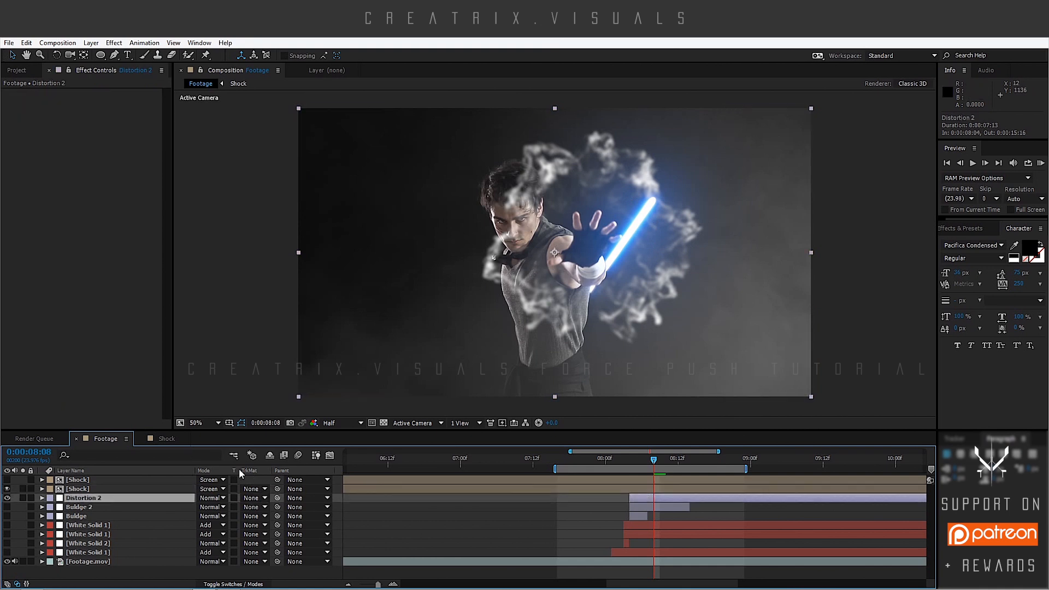
left_click(254, 497)
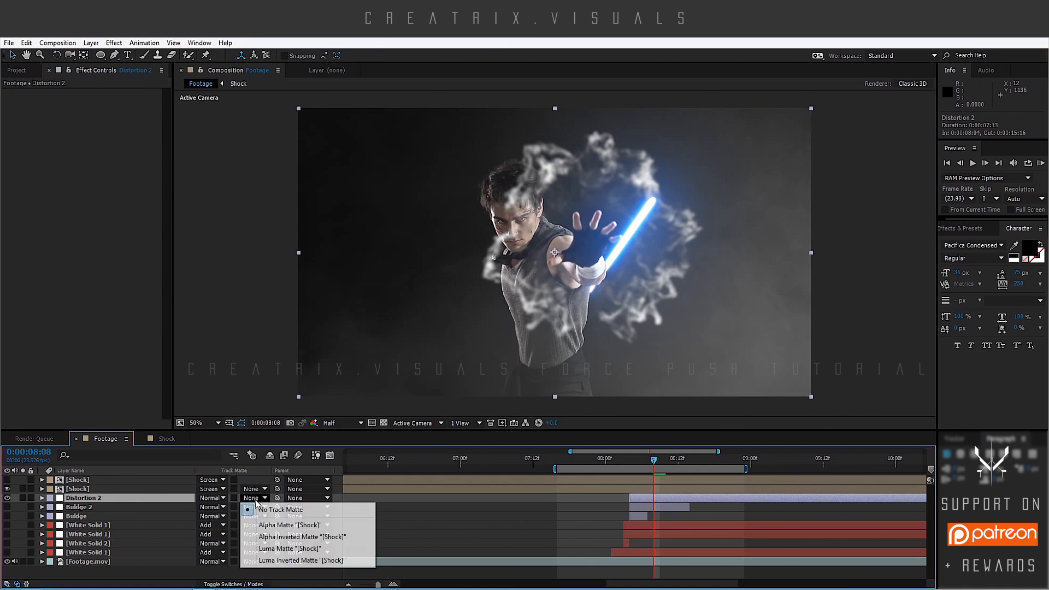
left_click(315, 525)
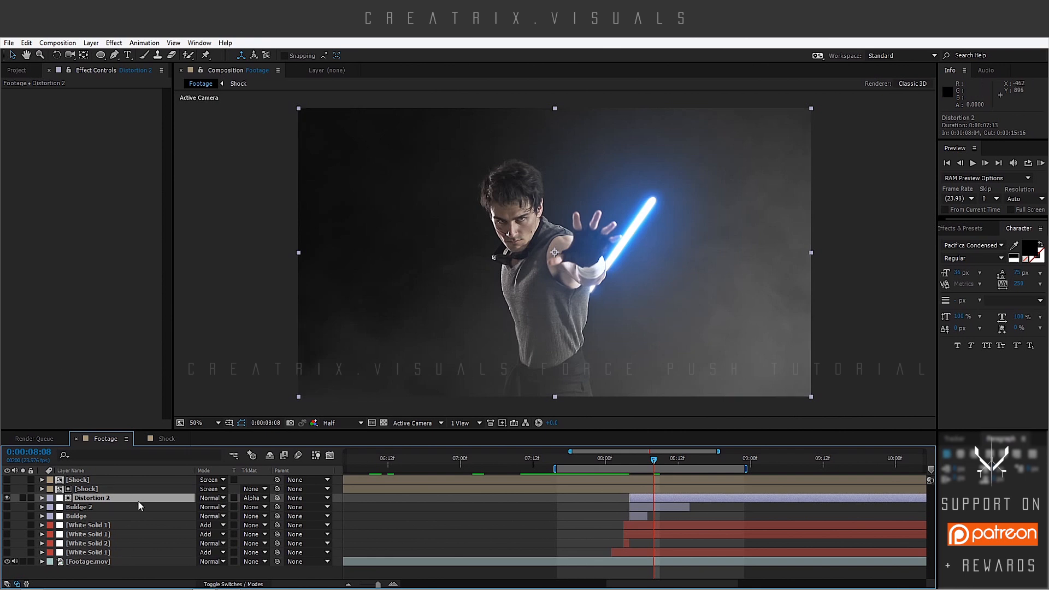
Scale the lower Shock matte layer to 115% and collapse its properties
left_click(129, 489)
key("s")
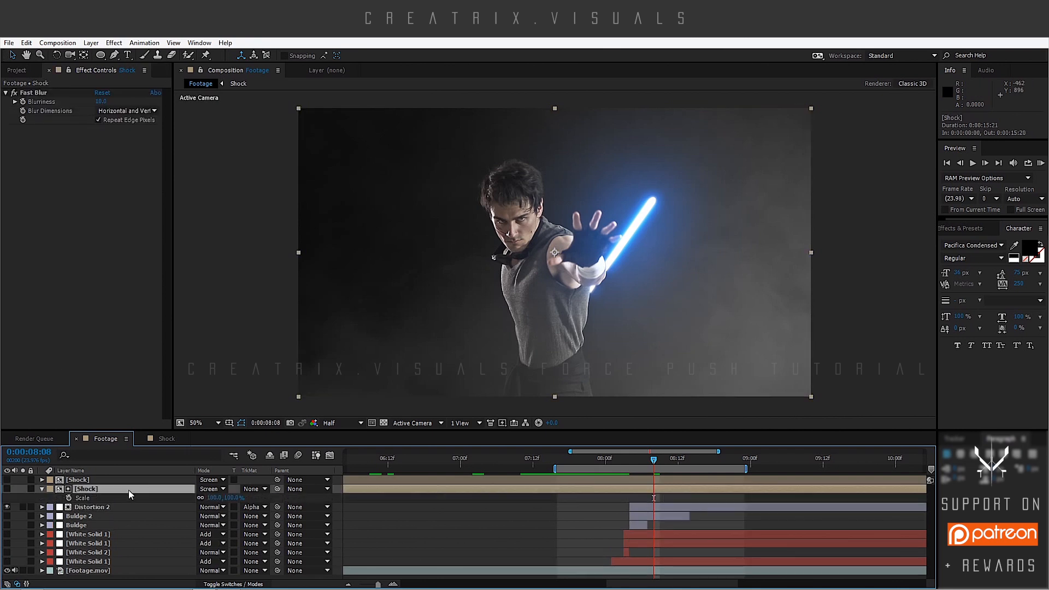
left_click(215, 497)
type("115")
key("Return")
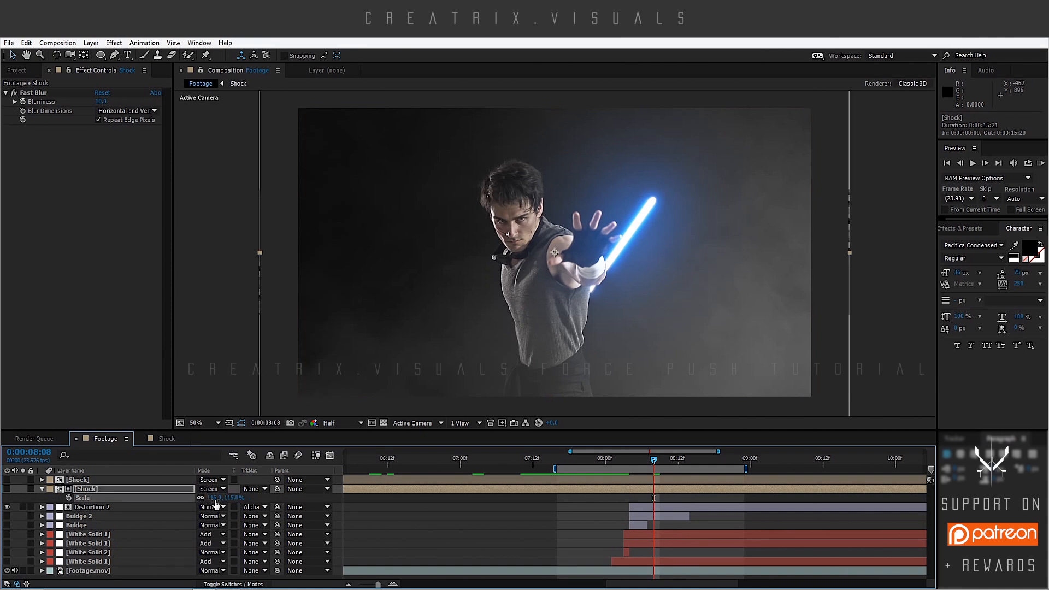
left_click(43, 490)
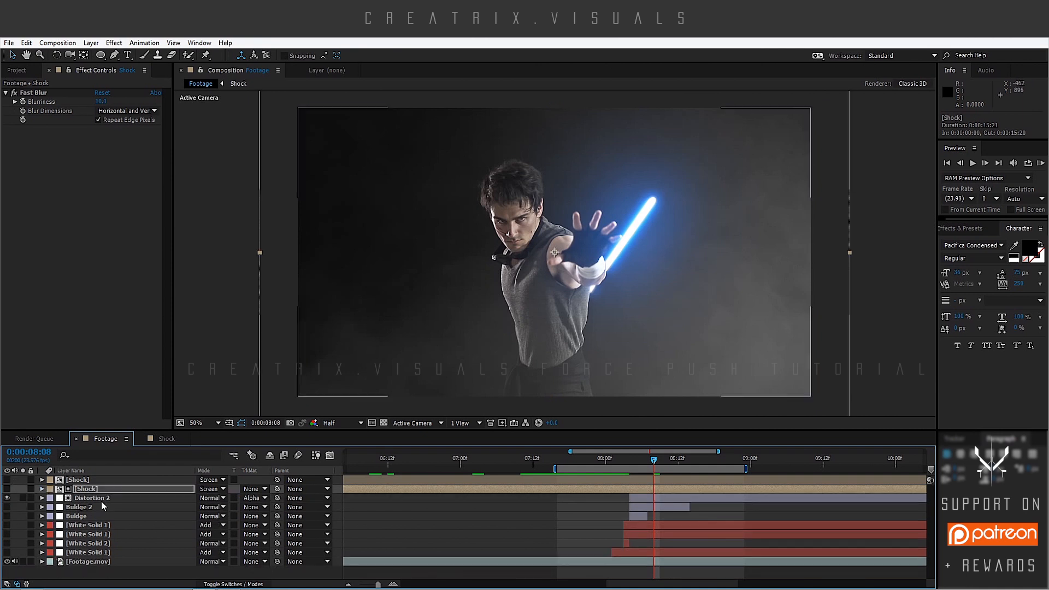
Apply Turbulent Displace to the Distortion 2 layer and set its Size to 10
left_click(101, 499)
left_click(114, 43)
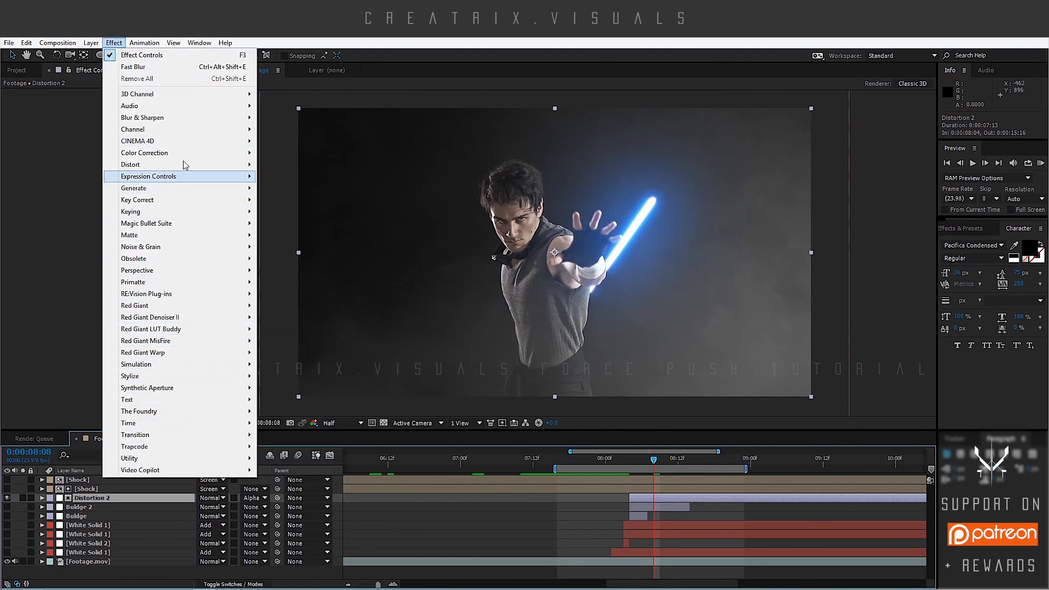
mouse_move(182, 164)
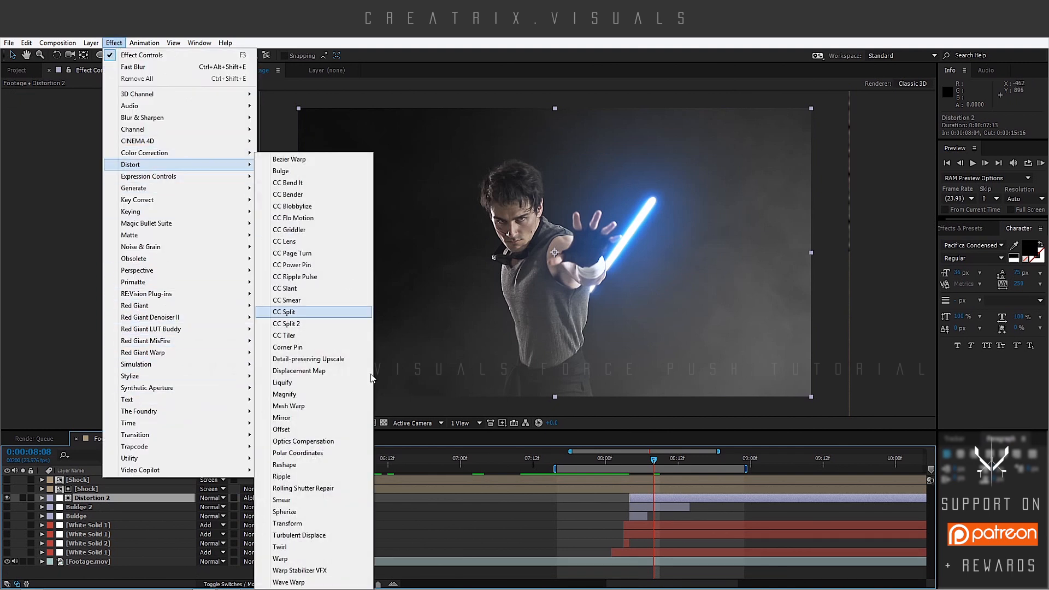
left_click(323, 535)
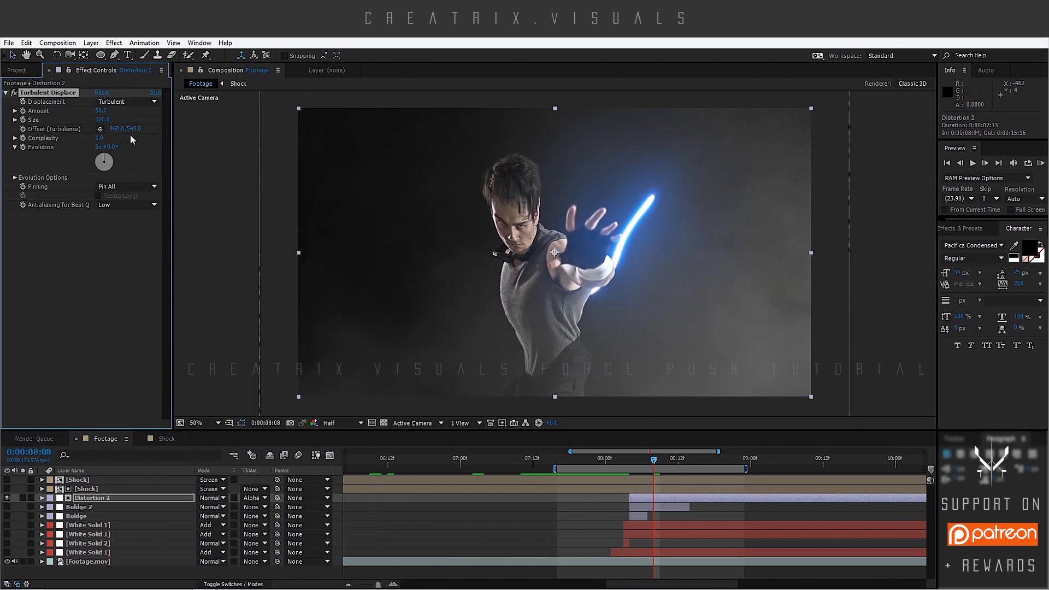
left_click(105, 120)
type("10")
key("Return")
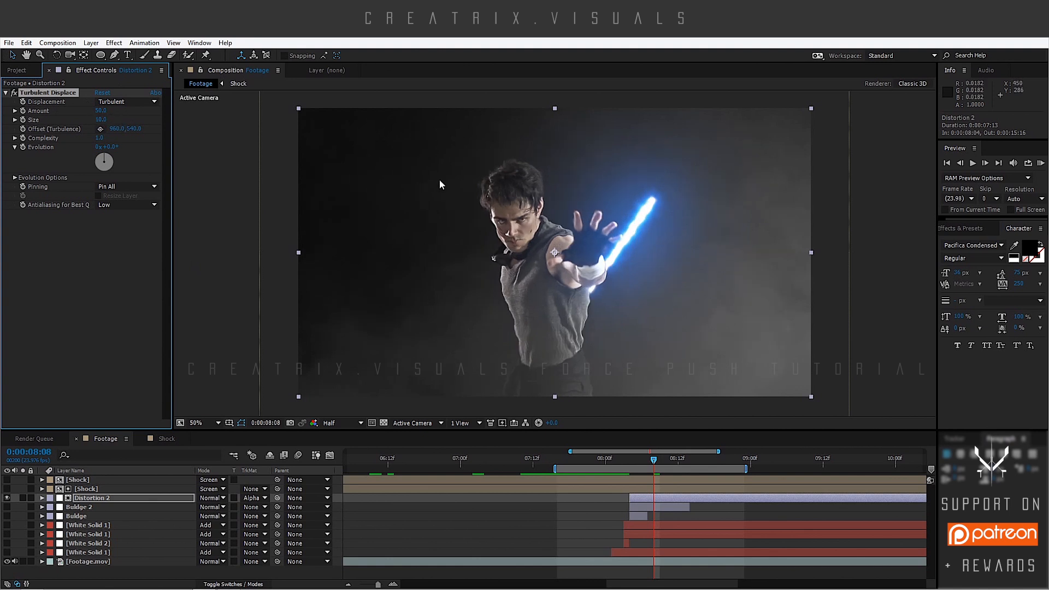
Set the Turbulent Displace effect's Antialiasing for Best Quality to High
key("period")
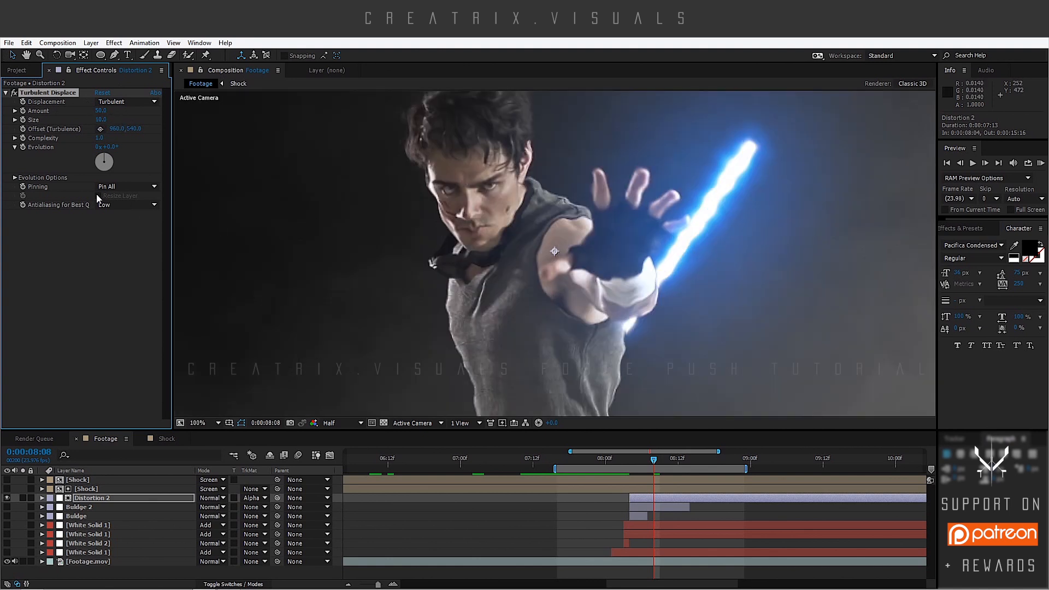
left_click(109, 204)
left_click(133, 228)
Keyframe Turbulent Displace's Amount and Evolution at 0:00:08:04 and set Amount to 10 at 0:00:08:23
left_click(630, 459)
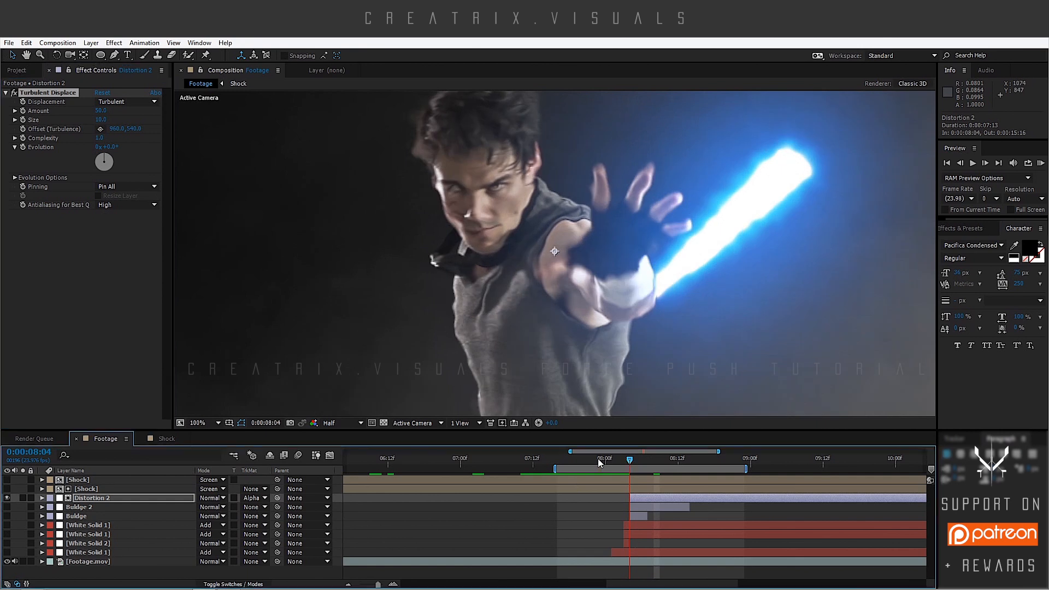
left_click(22, 147)
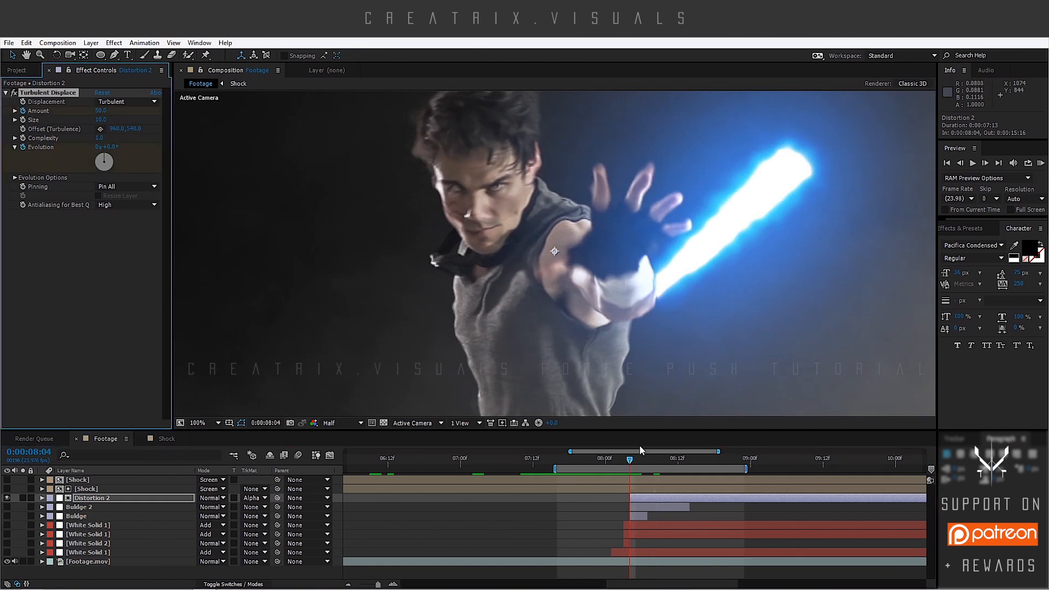
left_click(743, 461)
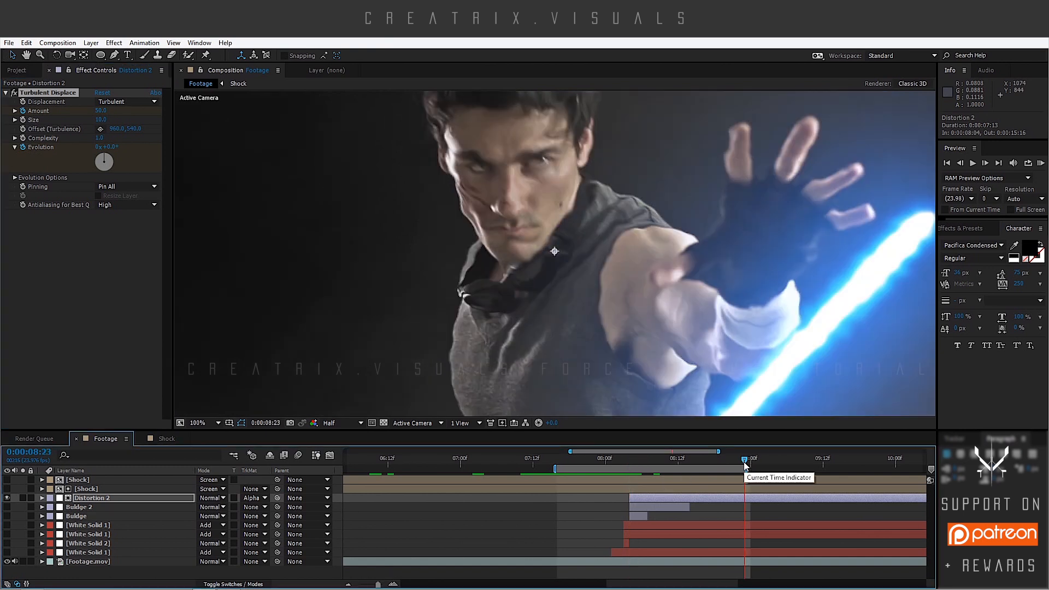
left_click(93, 230)
left_click(101, 110)
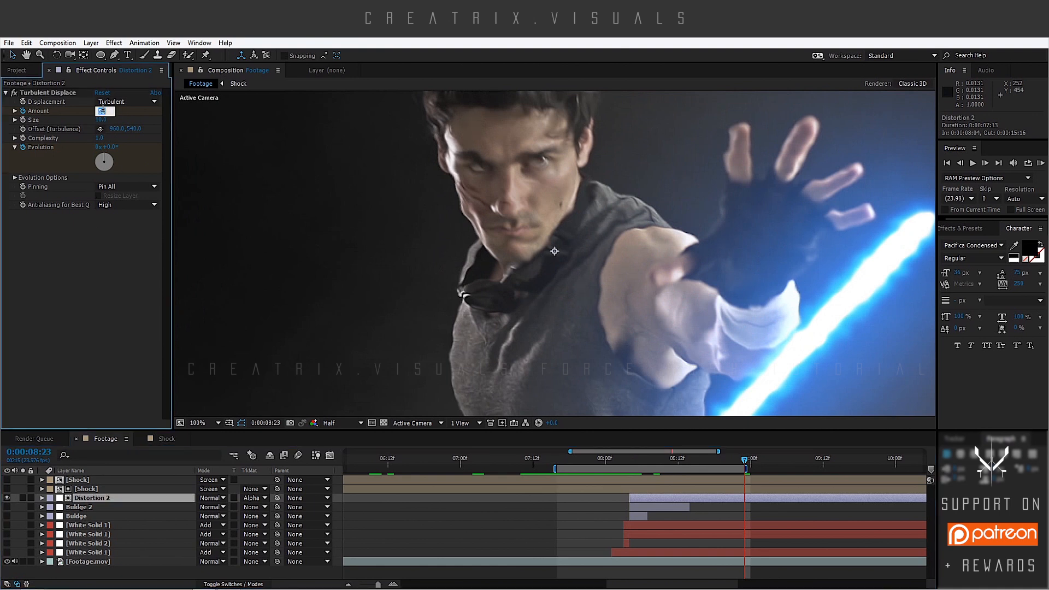
type("10")
key("Return")
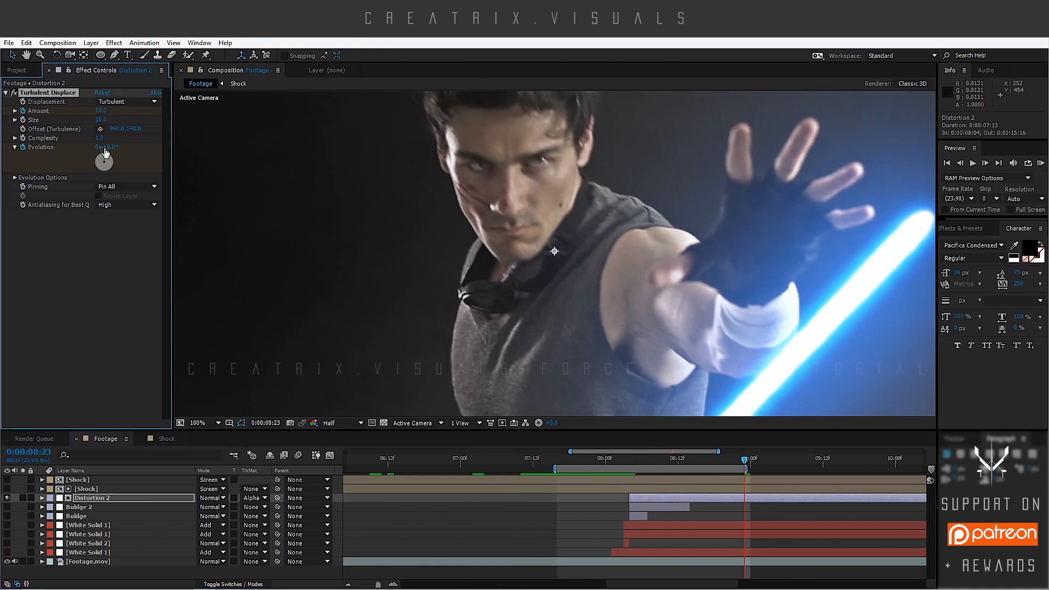
Set Turbulent Displace's Evolution to 4x+0.0° at 0:00:08:23 on the Distortion 2 layer and deselect the layer
left_click(98, 146)
key("Return")
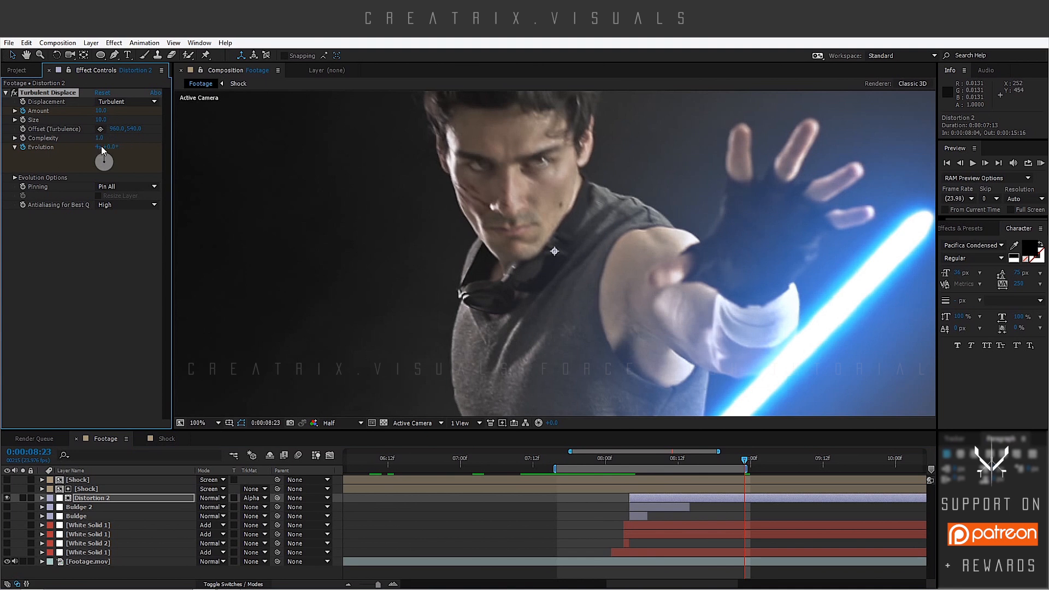
left_click(84, 577)
Go to 0:00:08:00 and turn visibility back on for the upper Shock layer, both Buldge layers and all White Solid layers
mouse_move(577, 451)
left_mouse_down()
mouse_move(562, 454)
mouse_move(591, 457)
left_mouse_up()
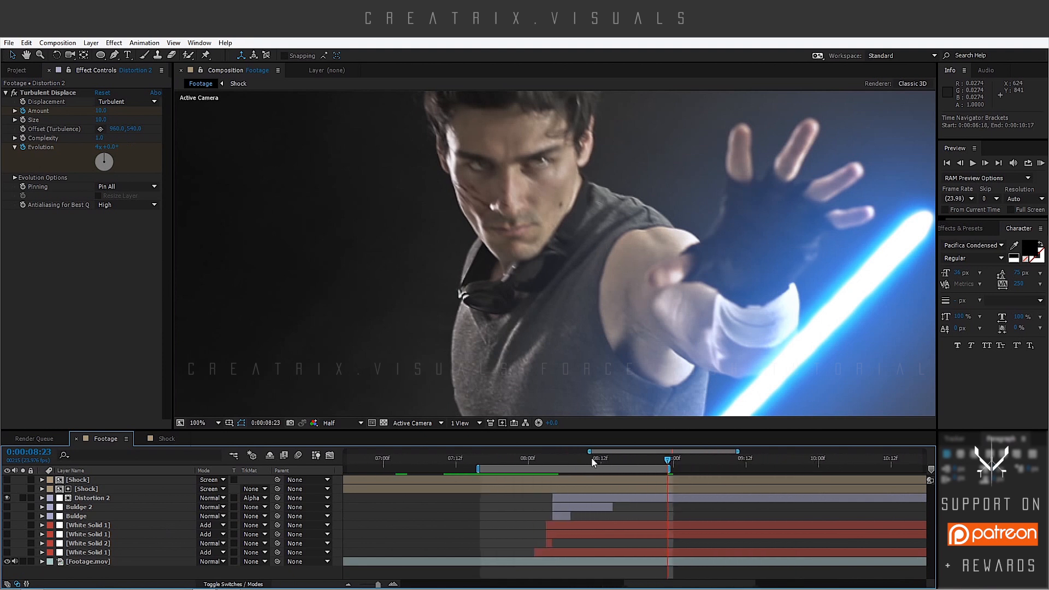
left_click(549, 461)
left_click(8, 479)
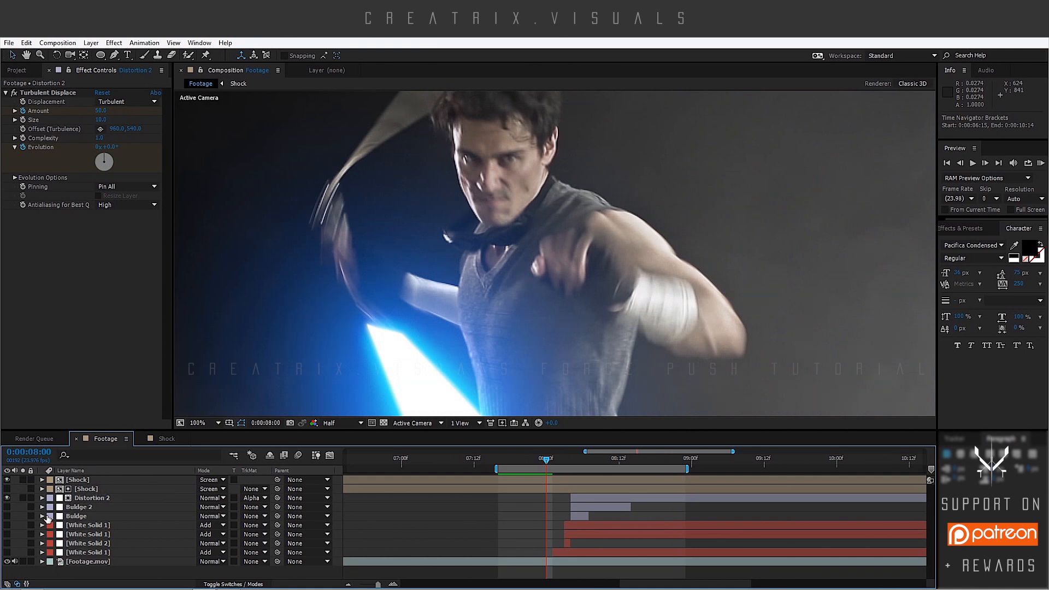
left_click_drag(7, 507, 8, 552)
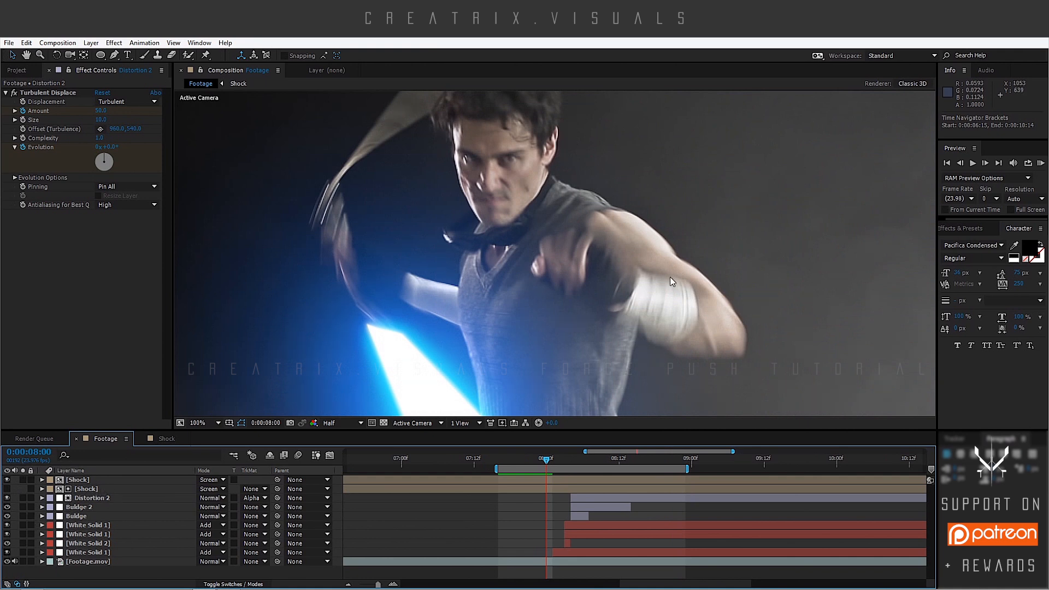
Run RAM previews of the complete force push effect, at full frame and at closer magnification
key("comma")
key("comma")
left_click(1040, 163)
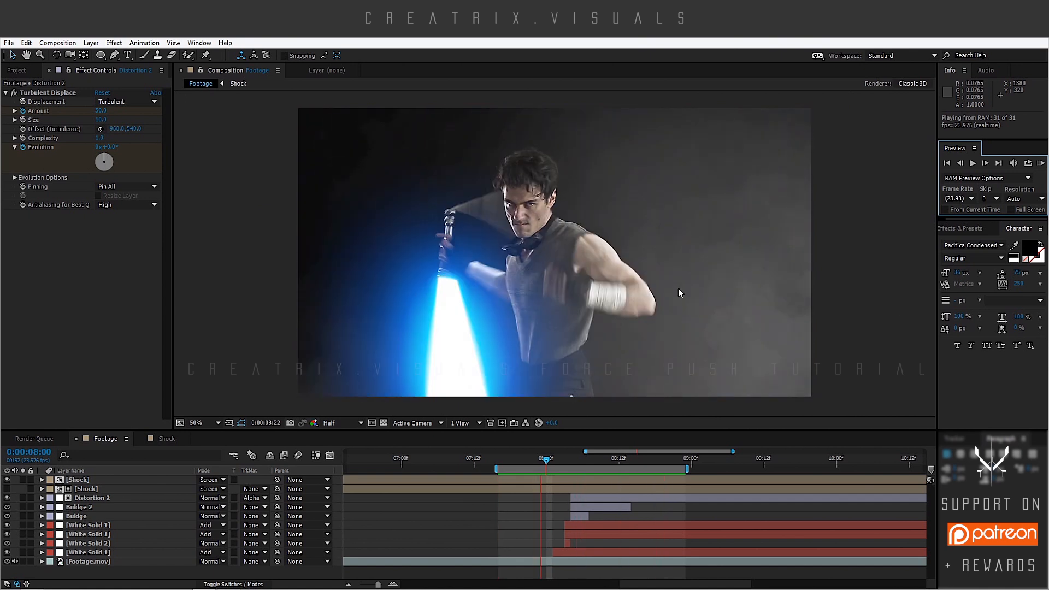
key("space")
key("period")
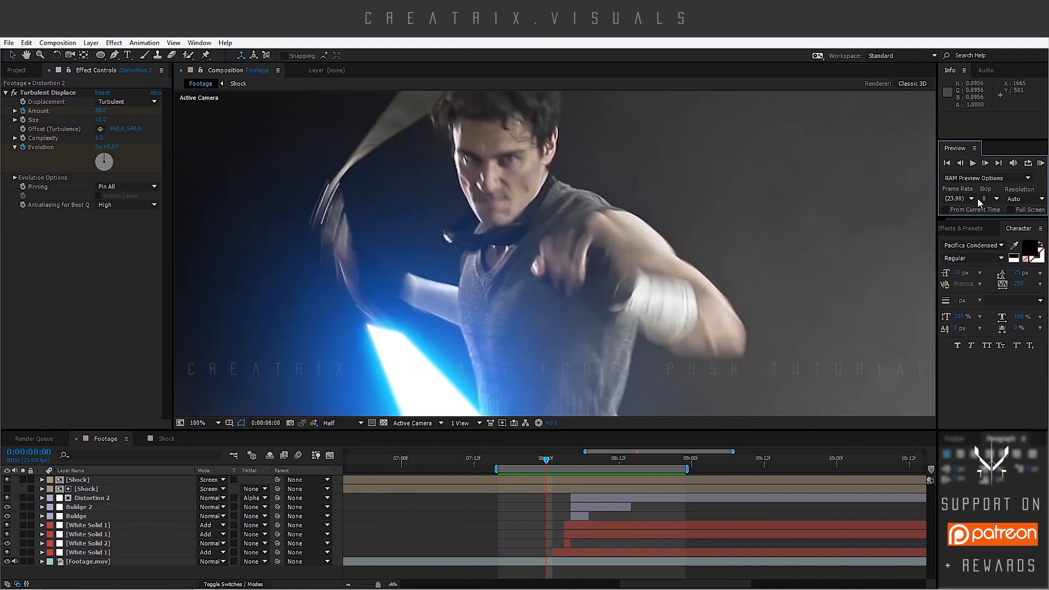
left_click(1040, 163)
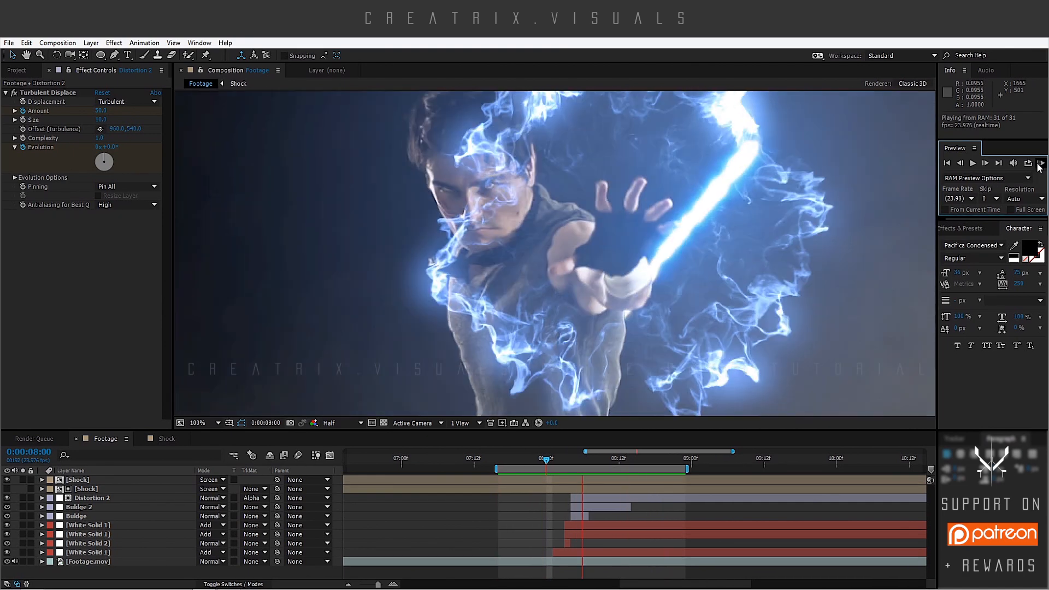
left_click(1040, 163)
Scrub through the finished effect to 0:00:09:00 and select the Distortion 2 layer to review its Turbulent Displace settings
key("comma")
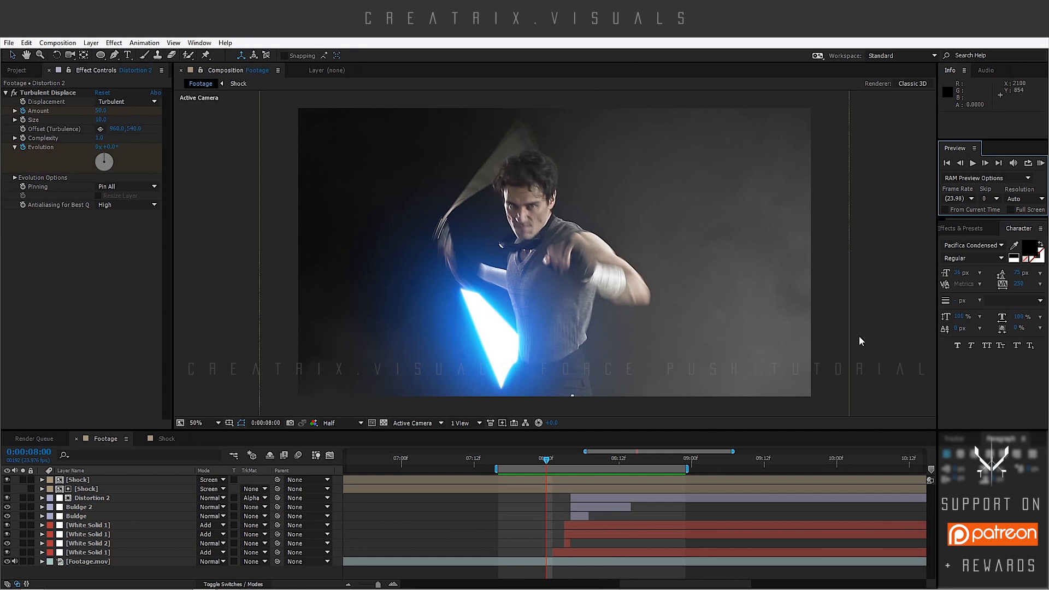
left_click_drag(547, 461, 636, 479)
left_click(690, 461)
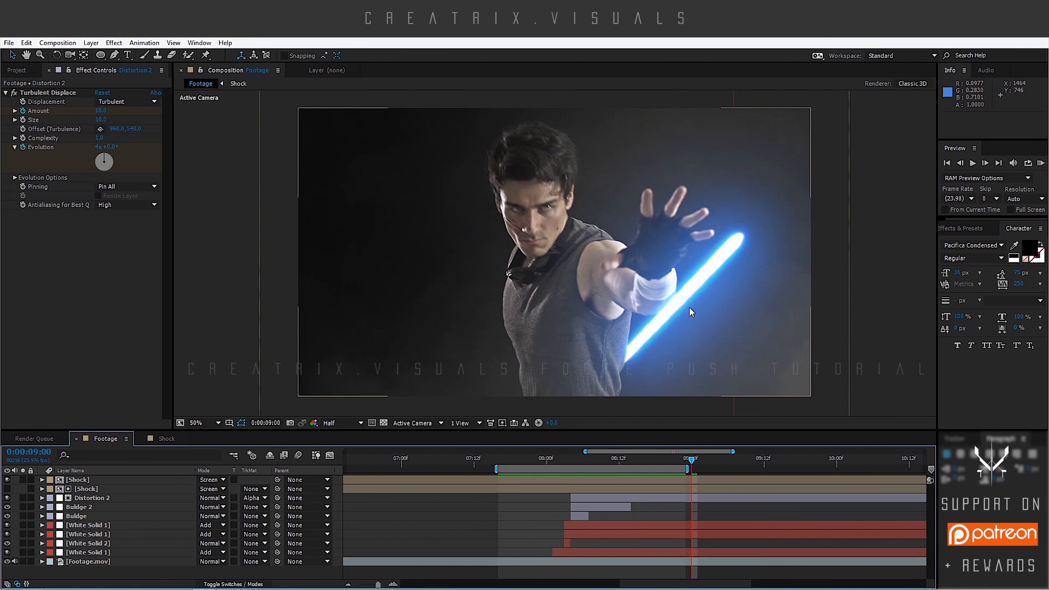
left_click(666, 496)
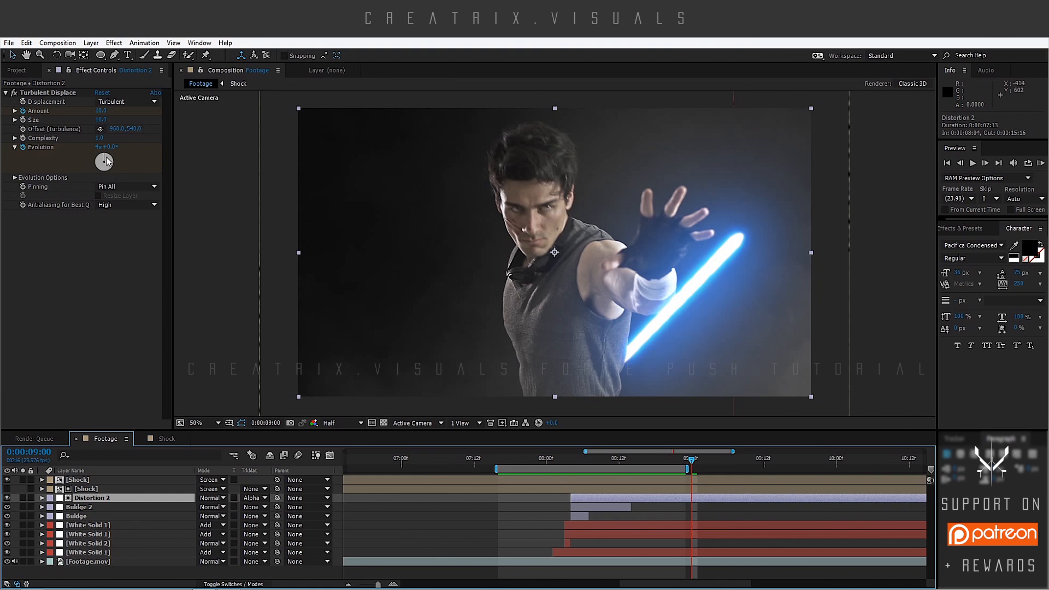
key("period")
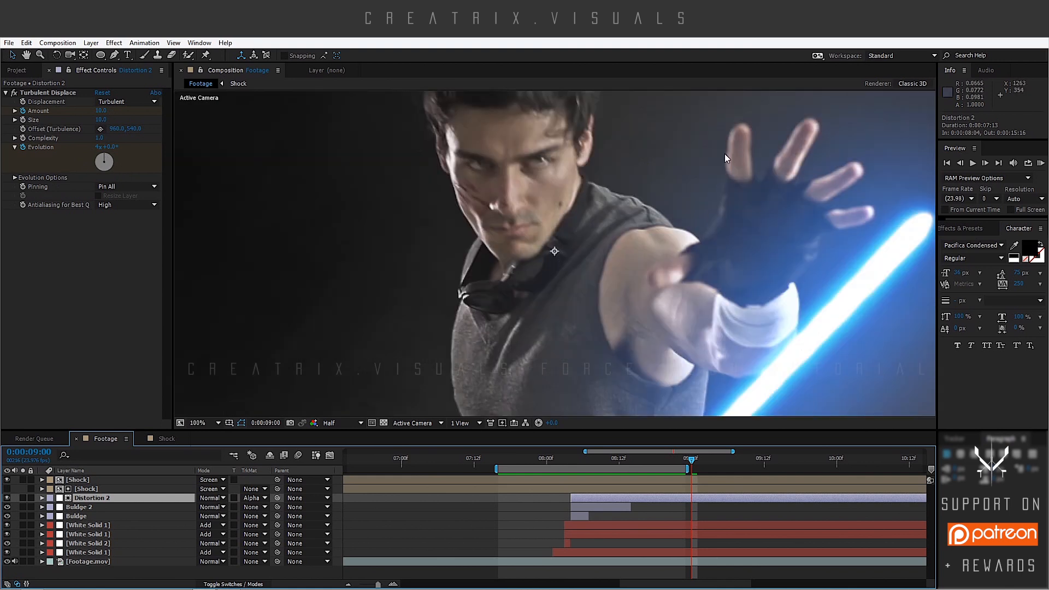